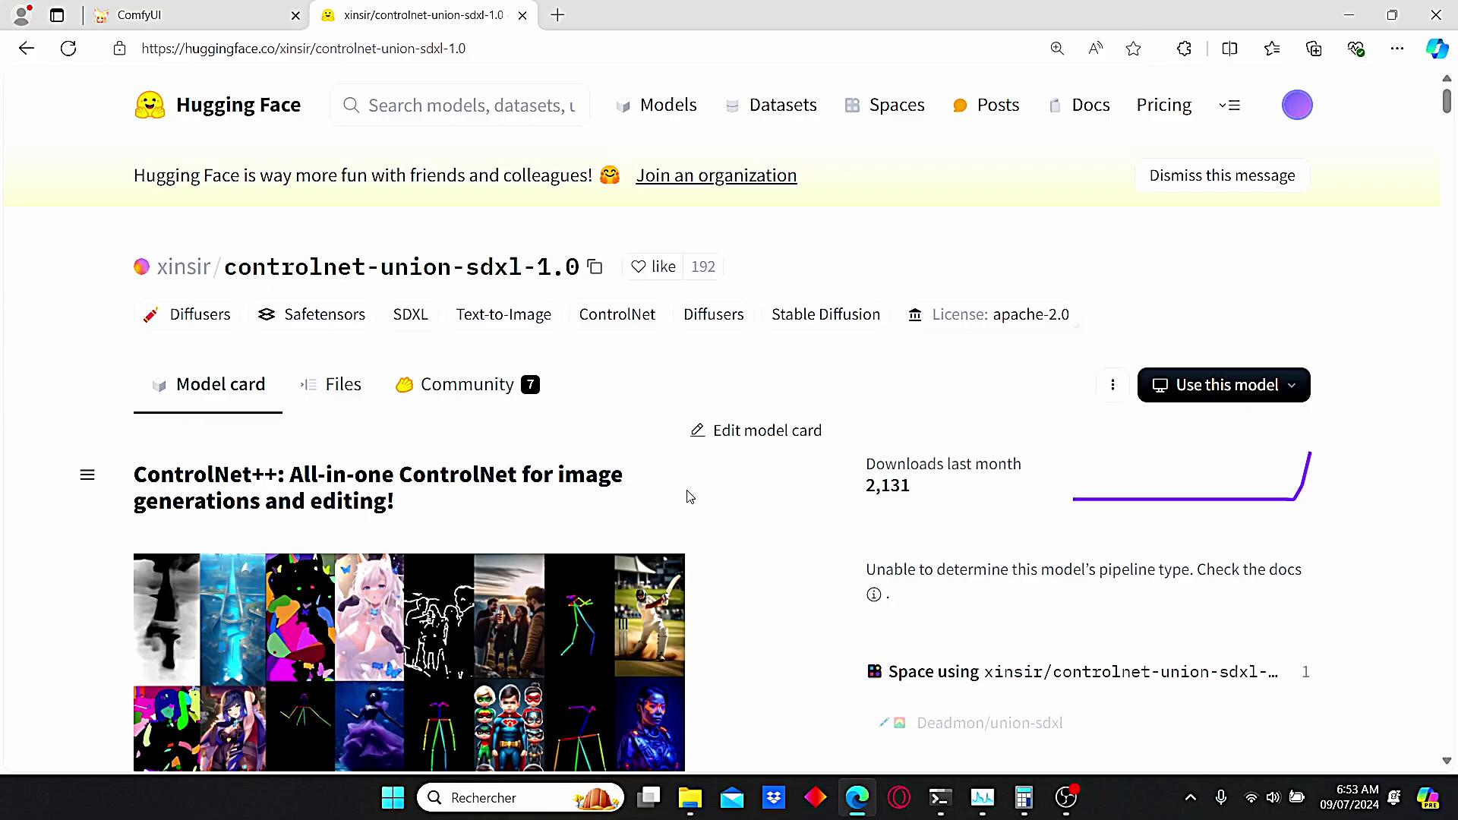
pyautogui.scroll(-1, 687, 497)
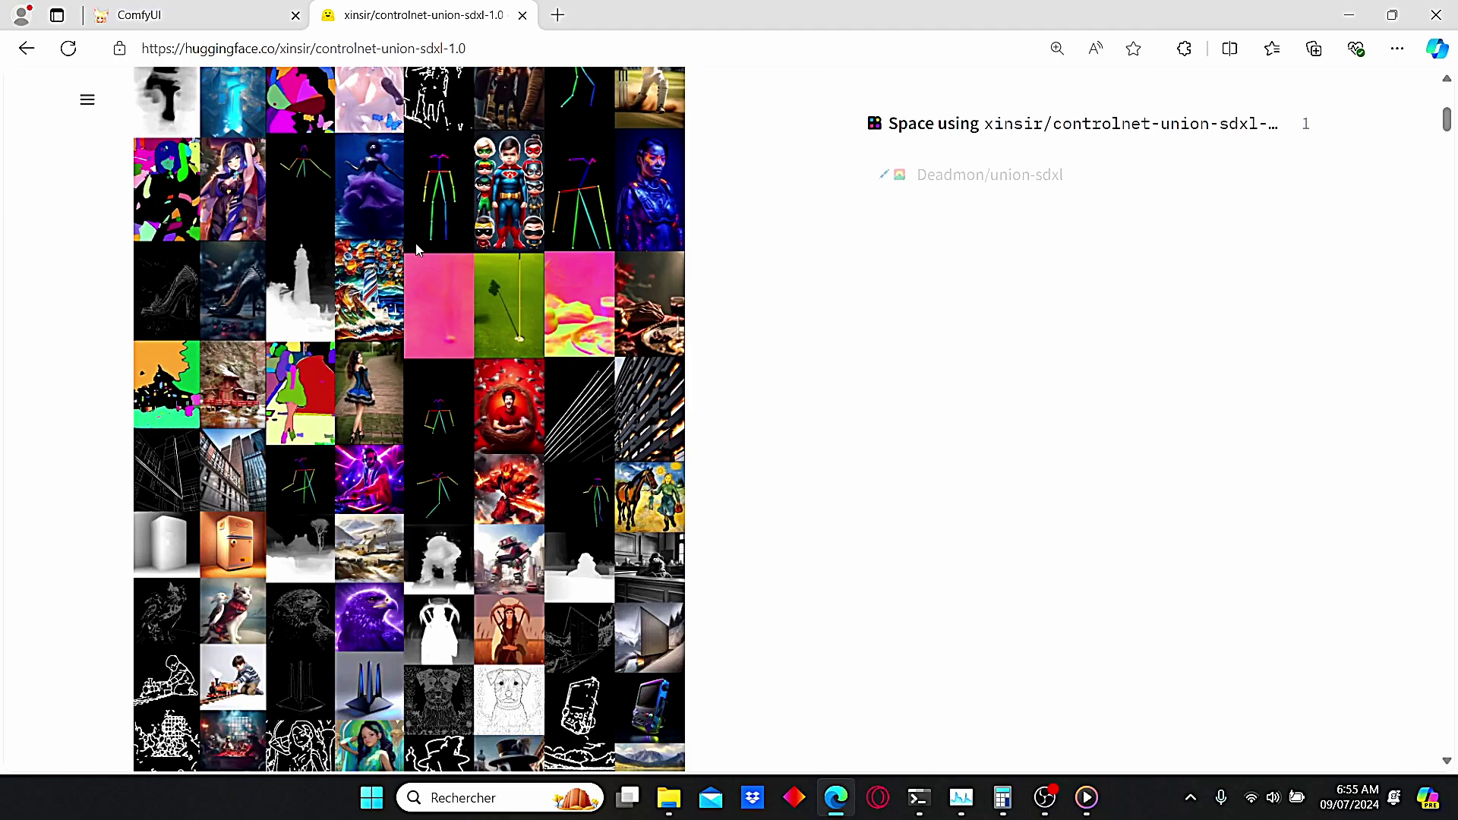
pyautogui.scroll(-3, 378, 349)
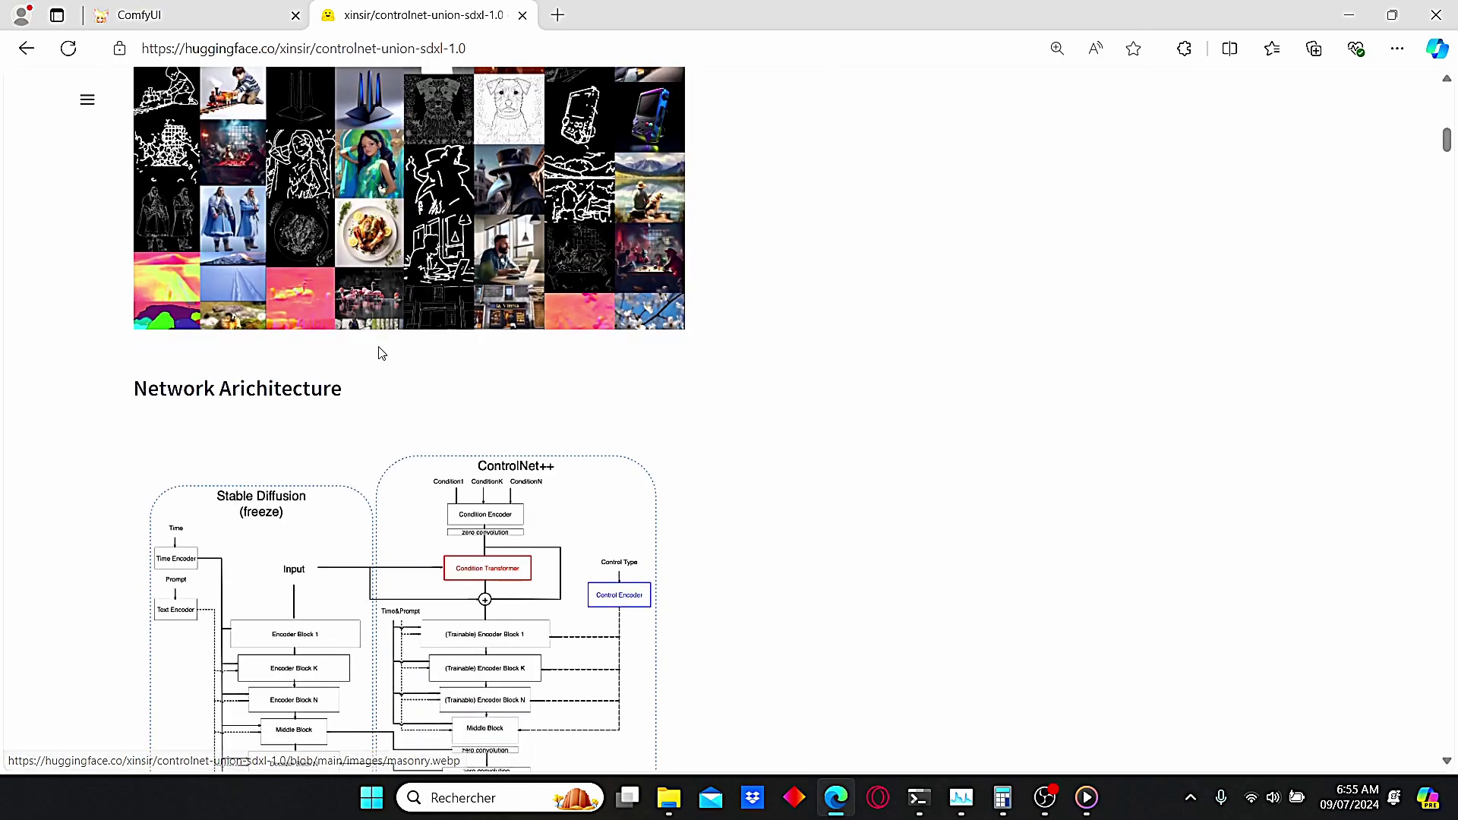
pyautogui.scroll(-2, 274, 319)
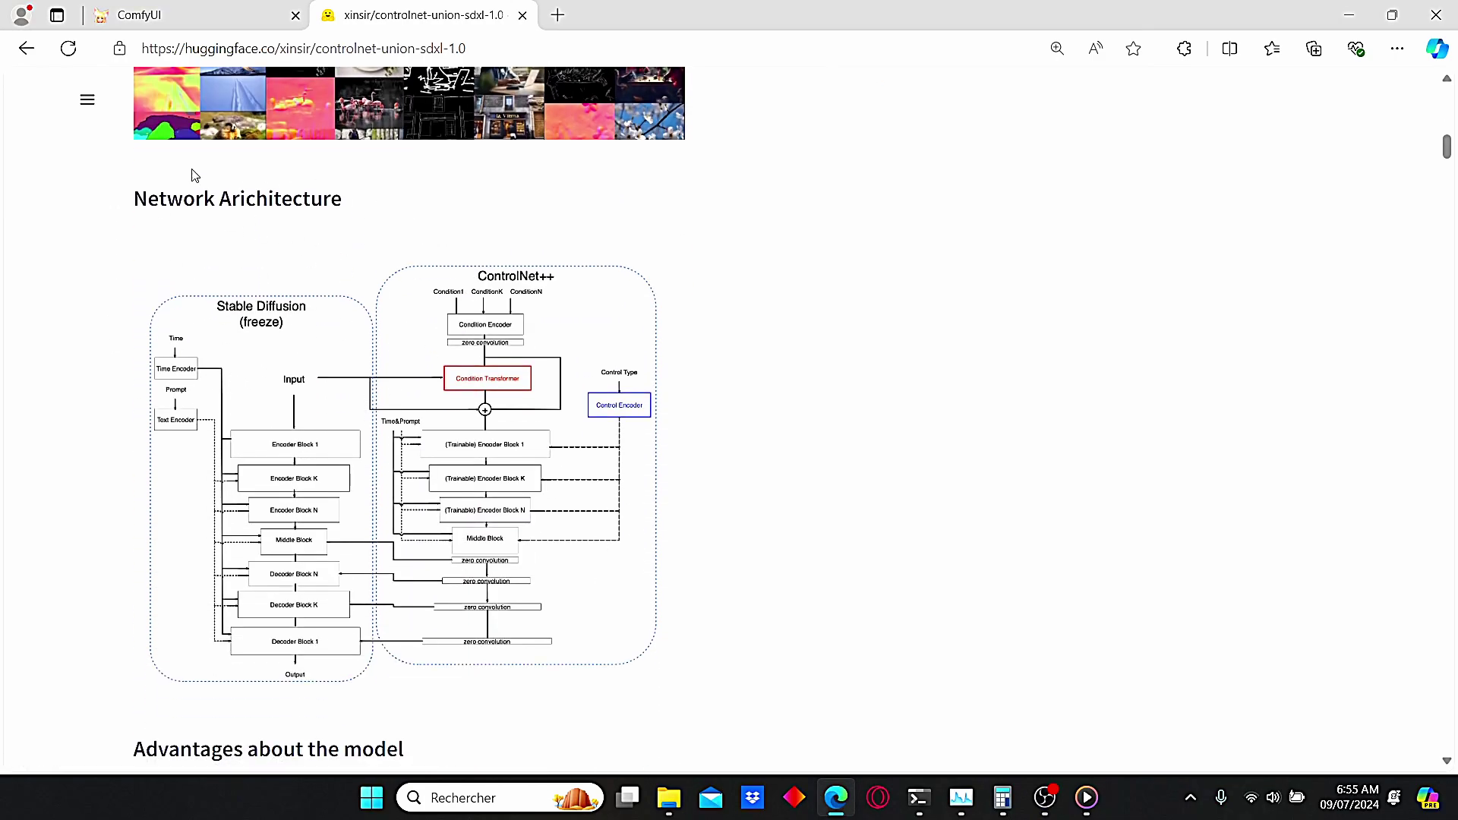
pyautogui.scroll(-2, 292, 368)
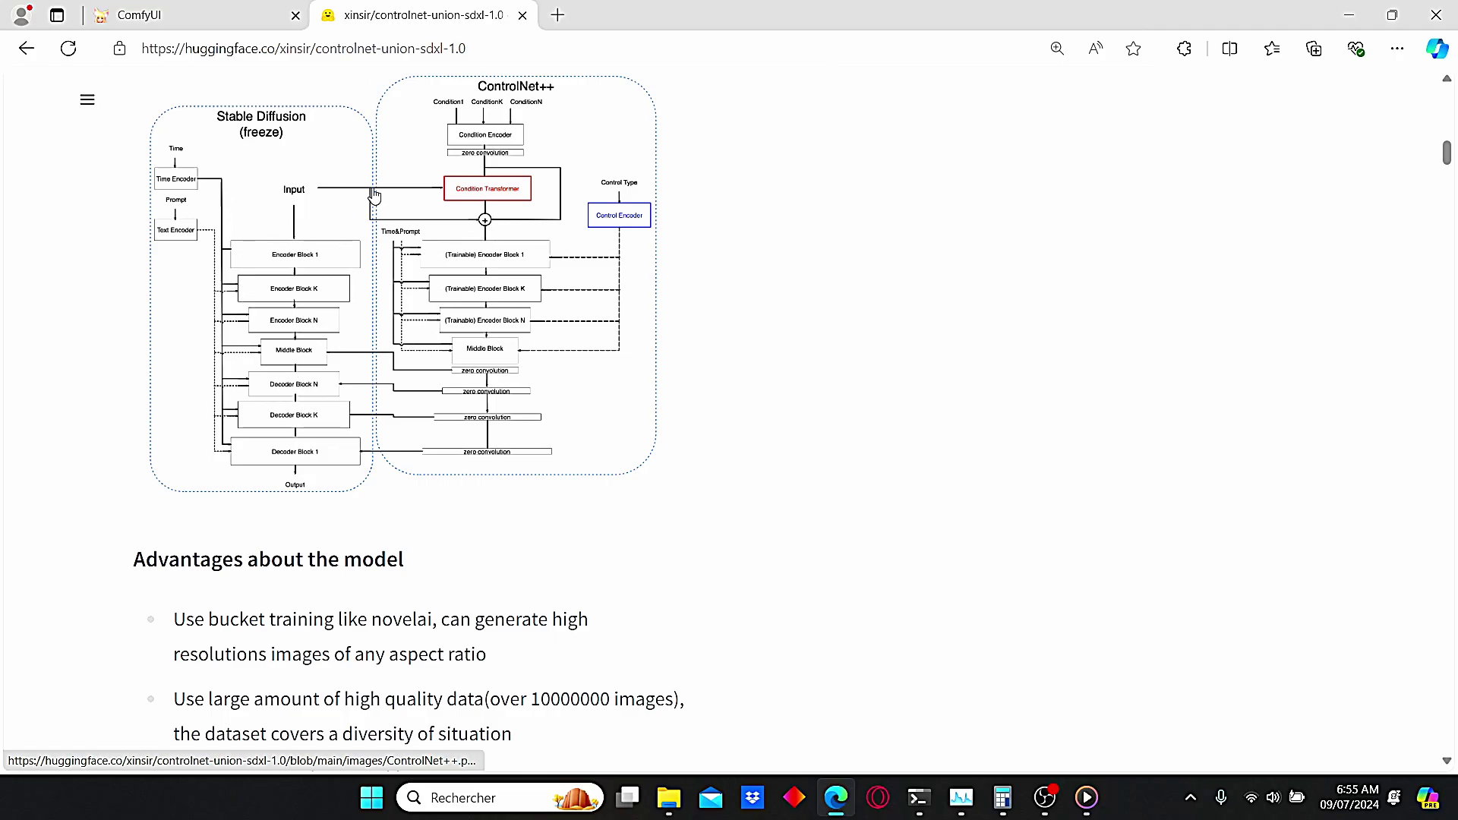
pyautogui.scroll(-6, 364, 205)
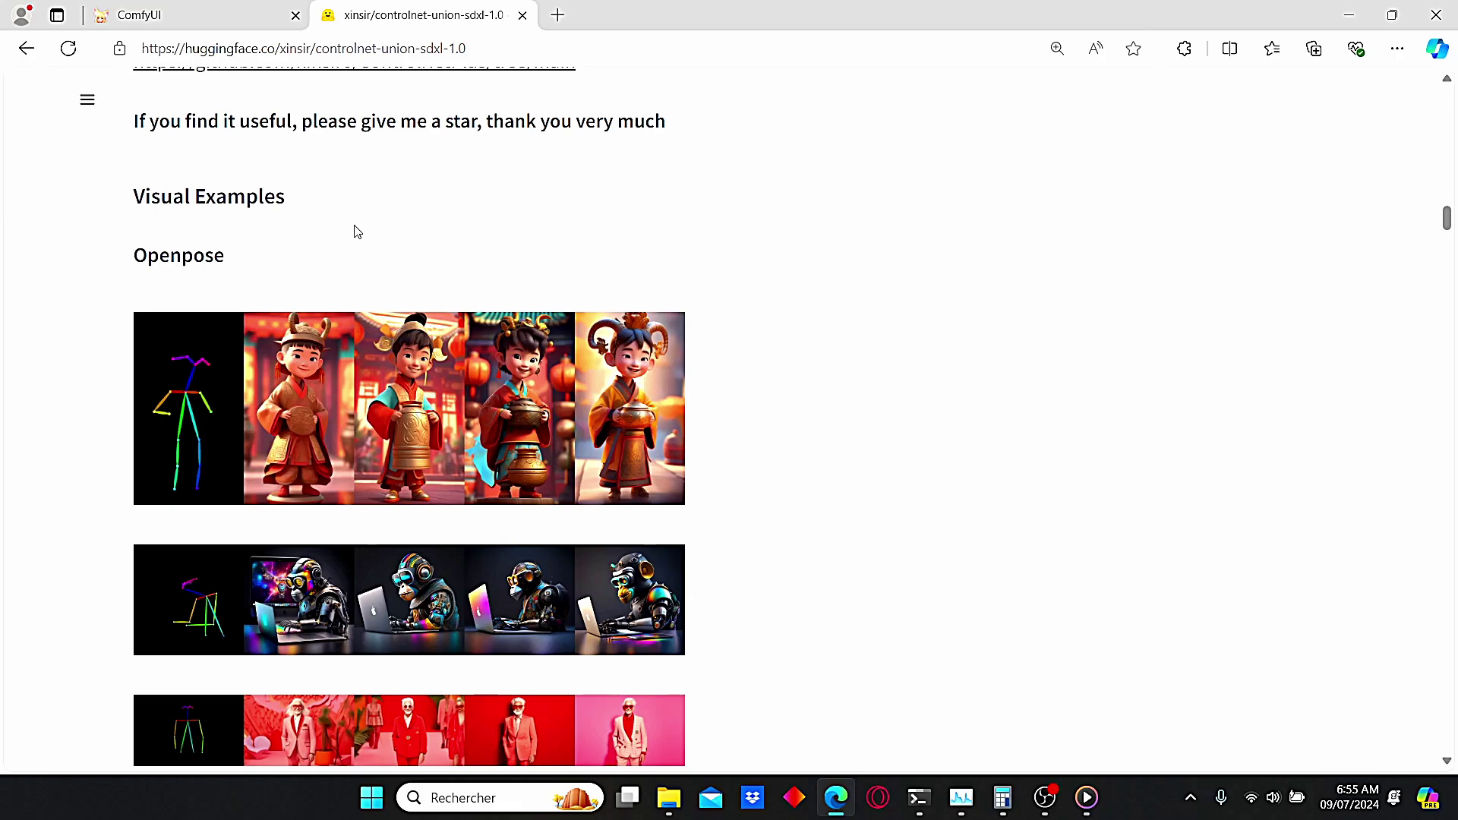
pyautogui.scroll(-3, 260, 316)
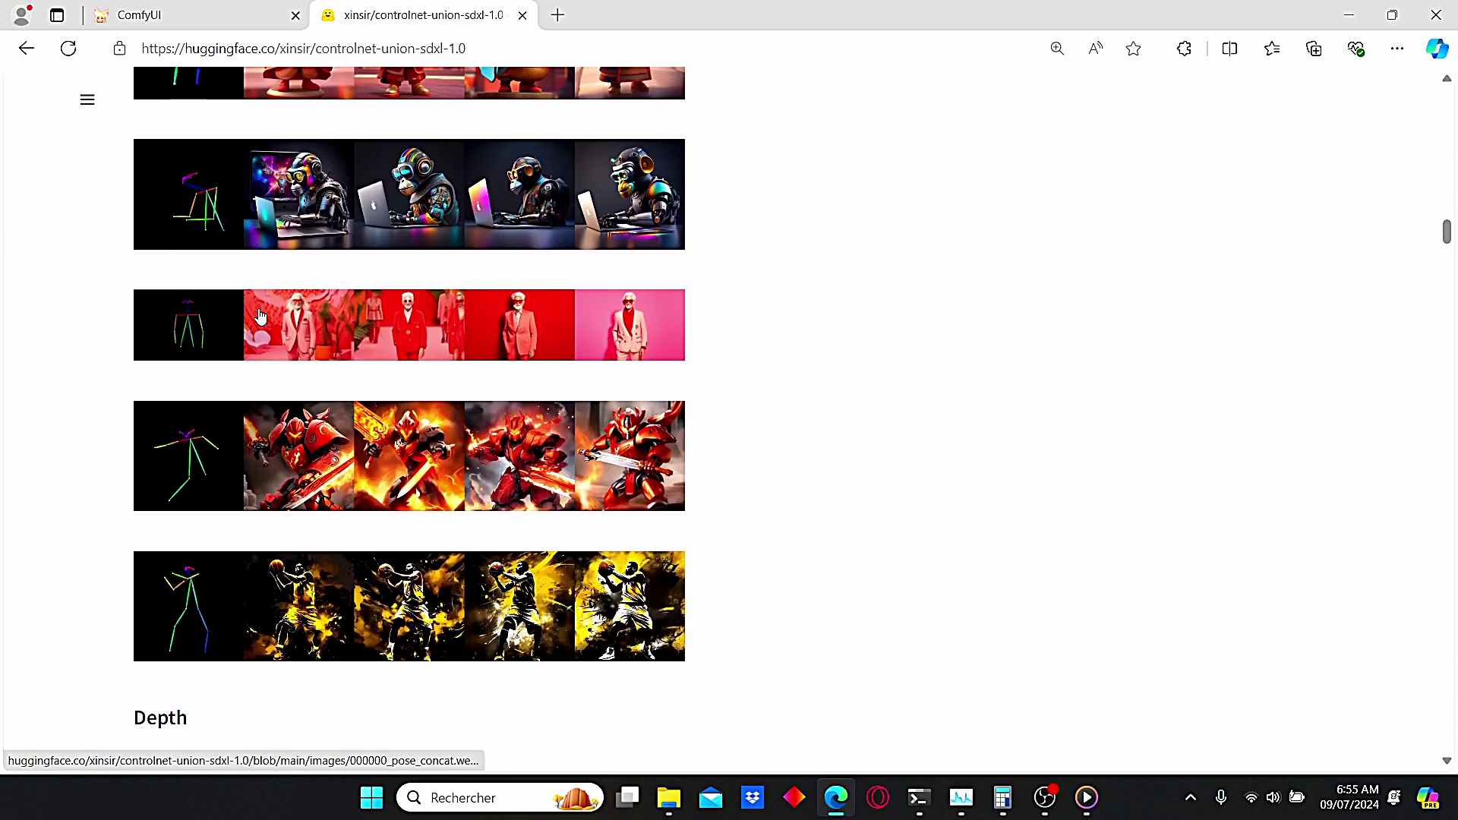
pyautogui.scroll(-2, 260, 317)
pyautogui.scroll(-4, 263, 326)
pyautogui.scroll(-4, 118, 313)
pyautogui.scroll(-3, 367, 328)
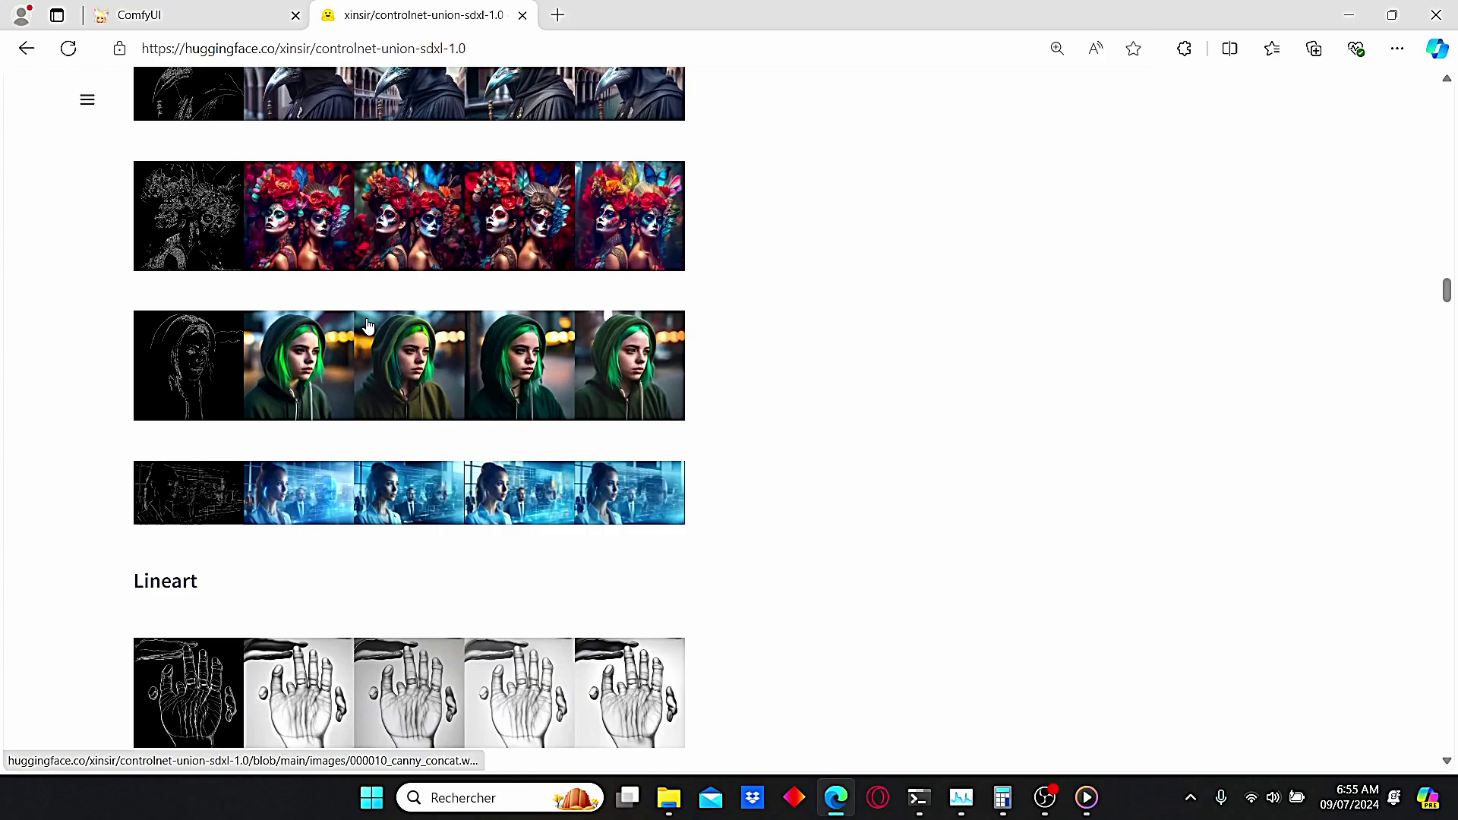
pyautogui.scroll(-2, 261, 387)
pyautogui.scroll(-3, 261, 387)
pyautogui.scroll(-5, 261, 387)
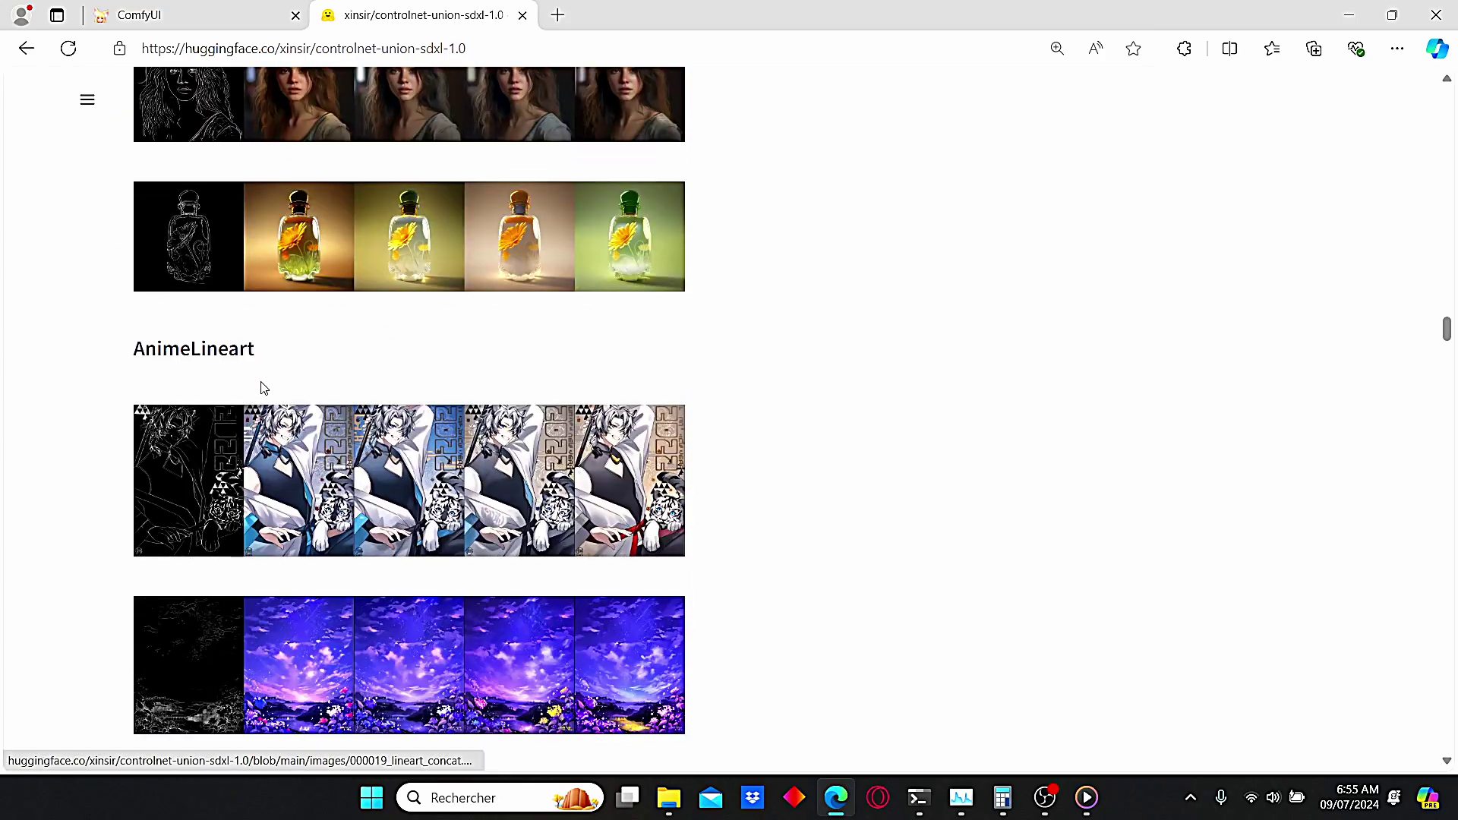
pyautogui.scroll(-4, 316, 374)
pyautogui.scroll(-5, 240, 344)
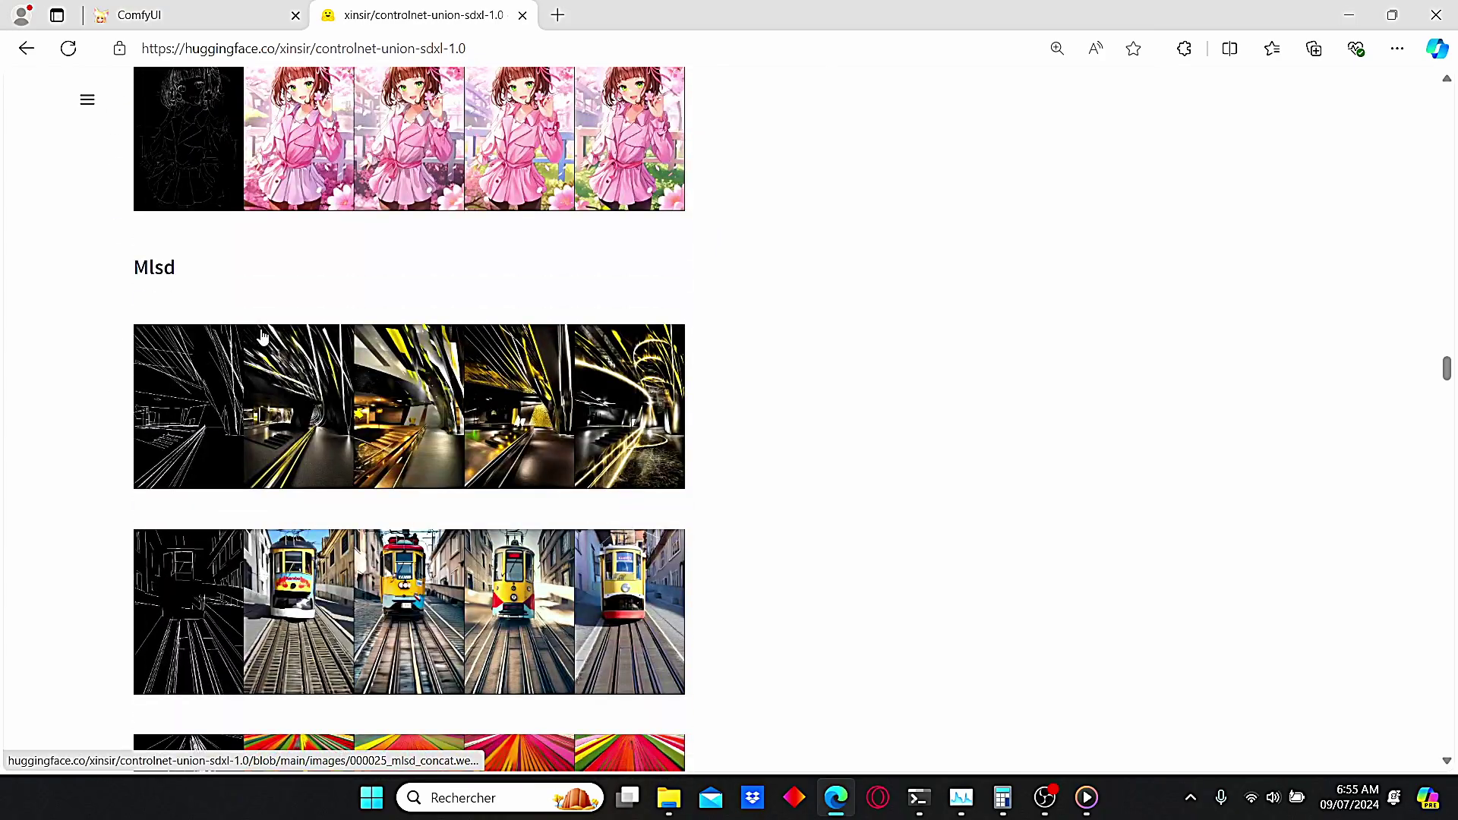
pyautogui.scroll(-4, 264, 334)
pyautogui.scroll(-3, 267, 331)
pyautogui.scroll(-3, 280, 365)
pyautogui.scroll(-5, 273, 366)
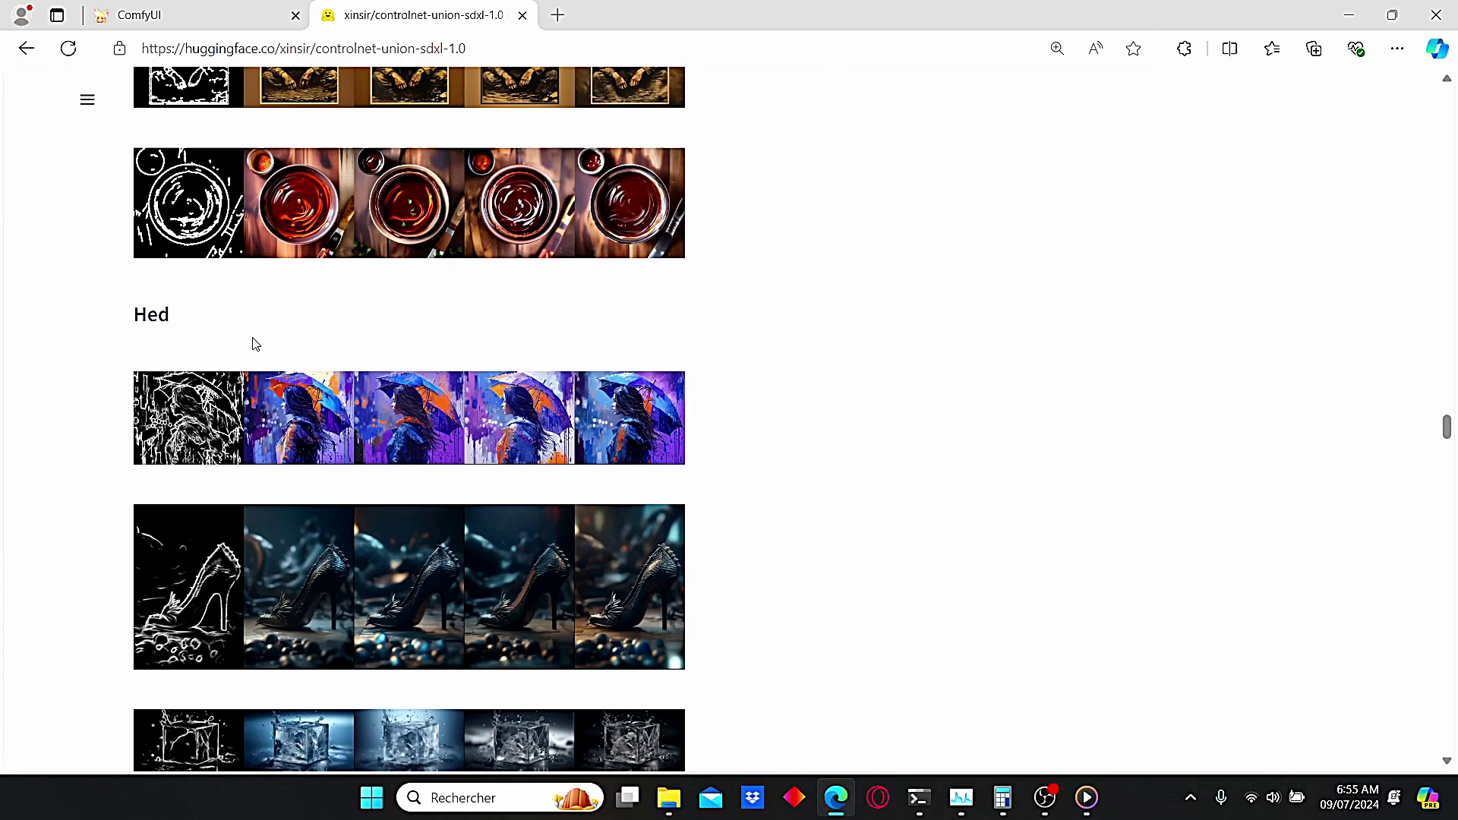
pyautogui.scroll(-4, 255, 345)
pyautogui.scroll(-4, 274, 337)
pyautogui.scroll(-3, 296, 328)
pyautogui.scroll(-3, 322, 318)
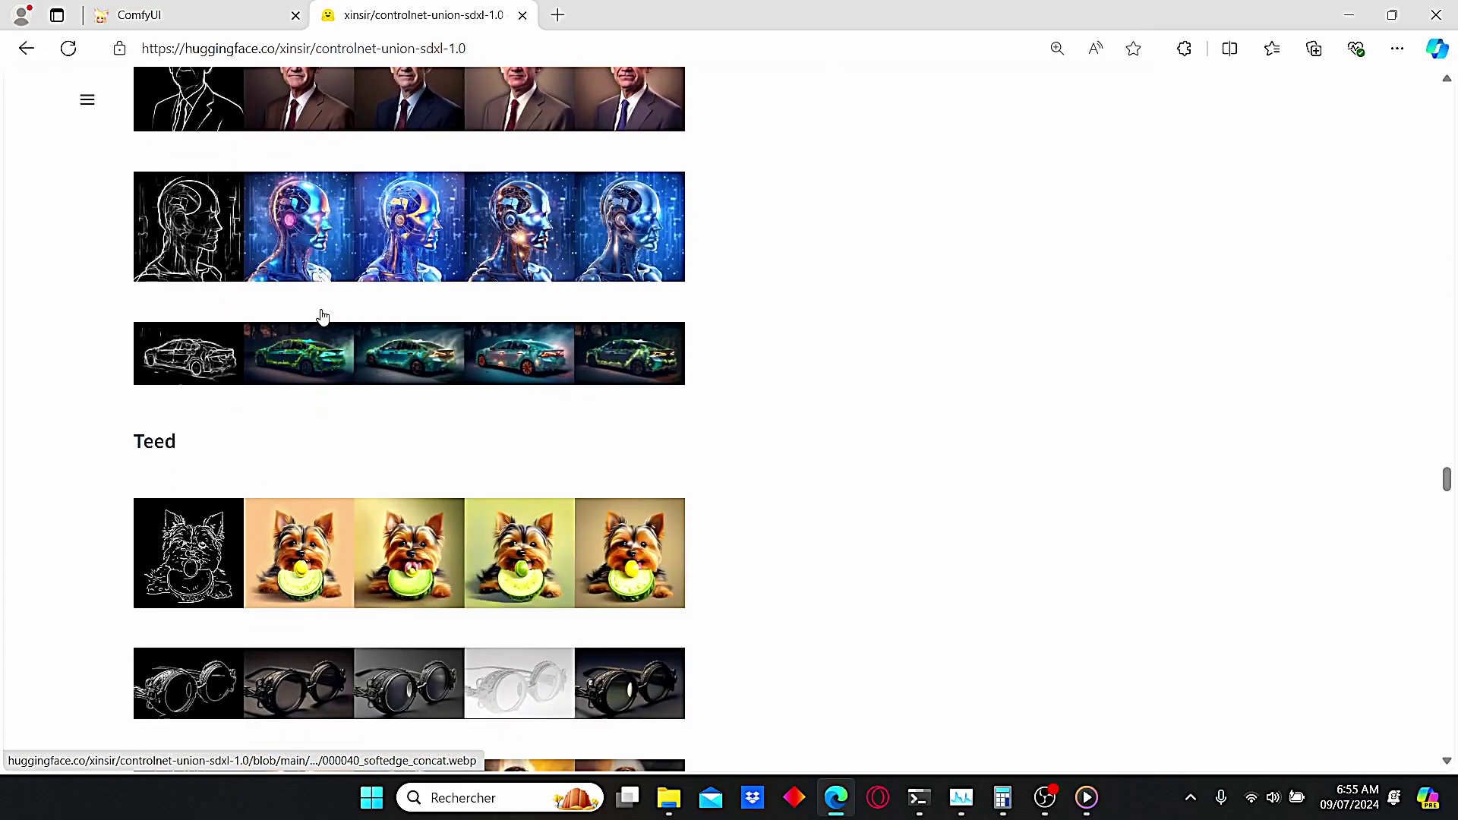
pyautogui.scroll(-3, 322, 318)
pyautogui.scroll(-4, 322, 317)
pyautogui.scroll(-3, 322, 310)
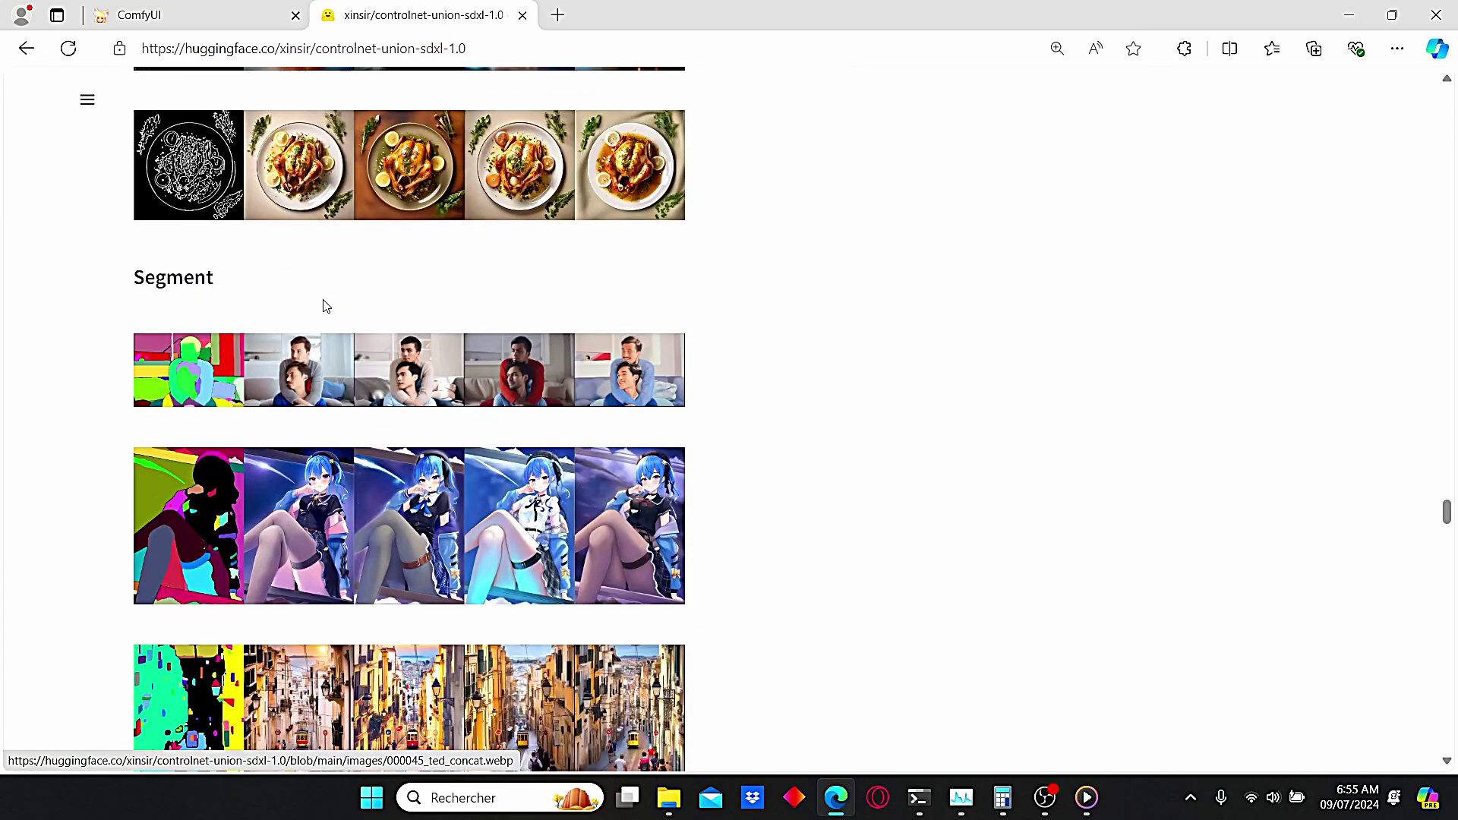
pyautogui.scroll(-5, 322, 306)
pyautogui.scroll(-3, 322, 300)
pyautogui.scroll(-3, 324, 331)
pyautogui.scroll(-3, 325, 365)
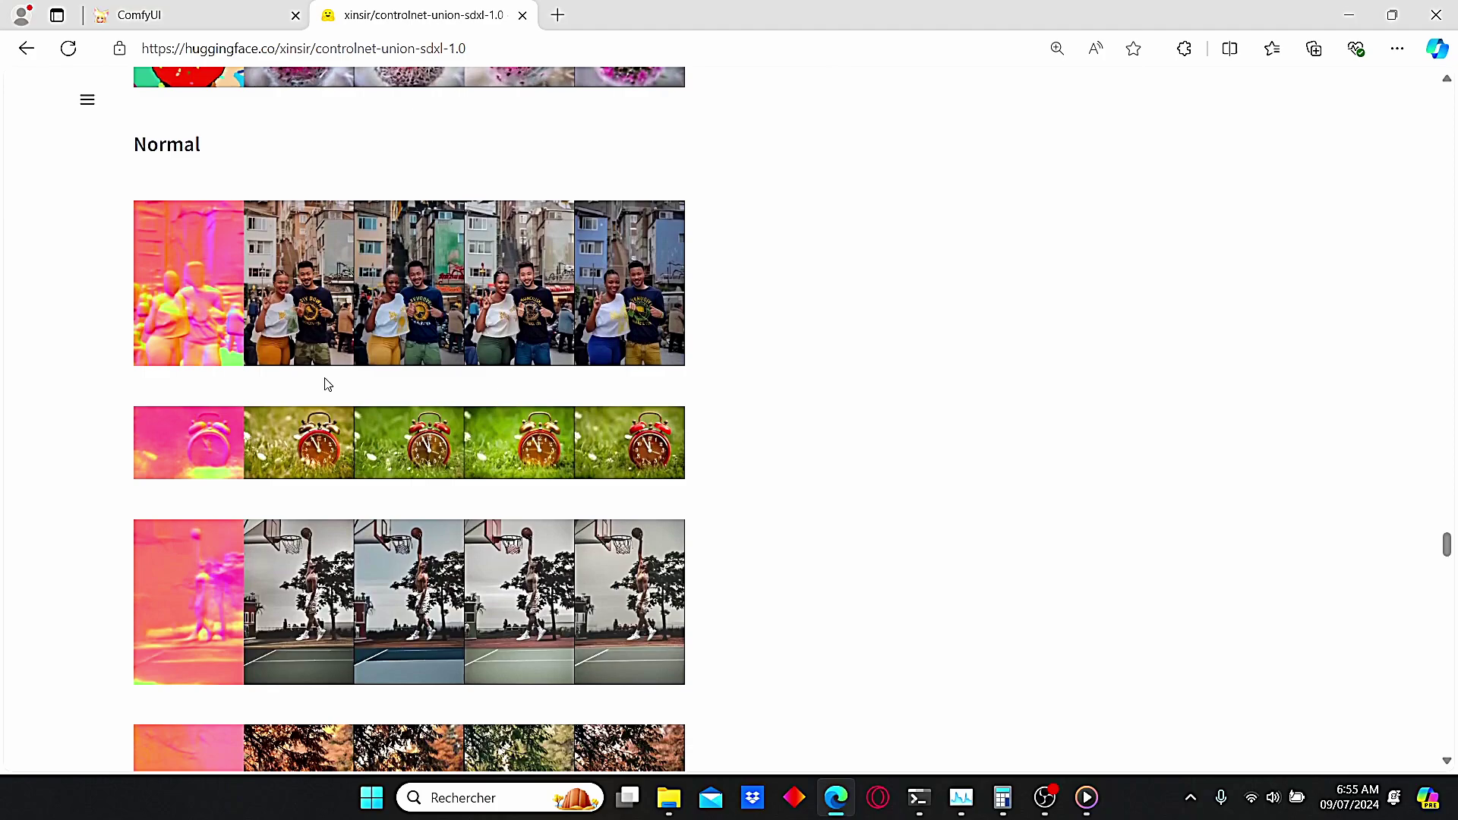
pyautogui.scroll(-3, 324, 385)
pyautogui.scroll(-3, 420, 354)
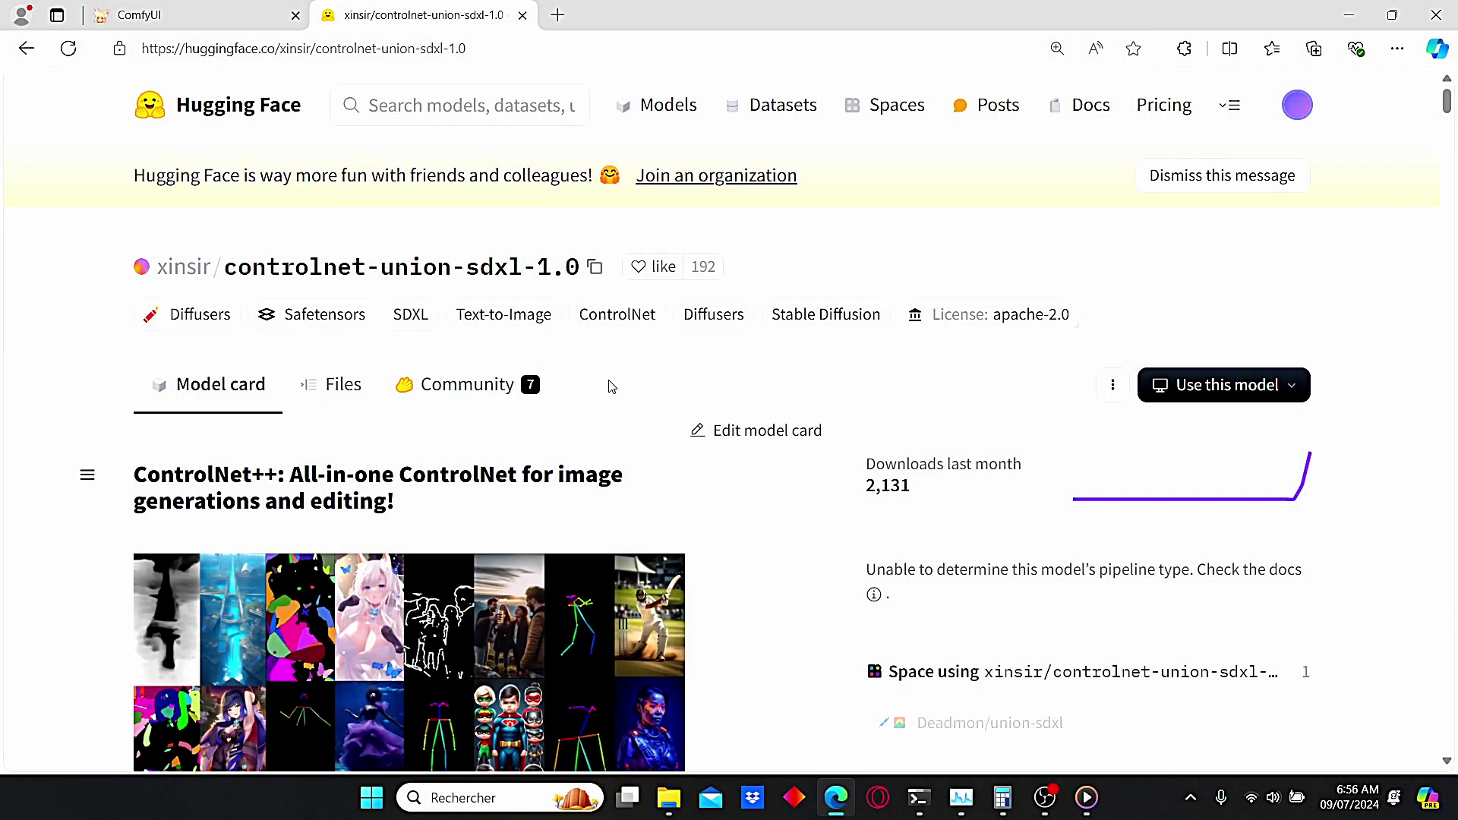
# - Bring up the ComfyUI models/controlnet folder containing controlnet-unionSDXL.safetensors
pyautogui.click(346, 394)
pyautogui.scroll(-2, 349, 404)
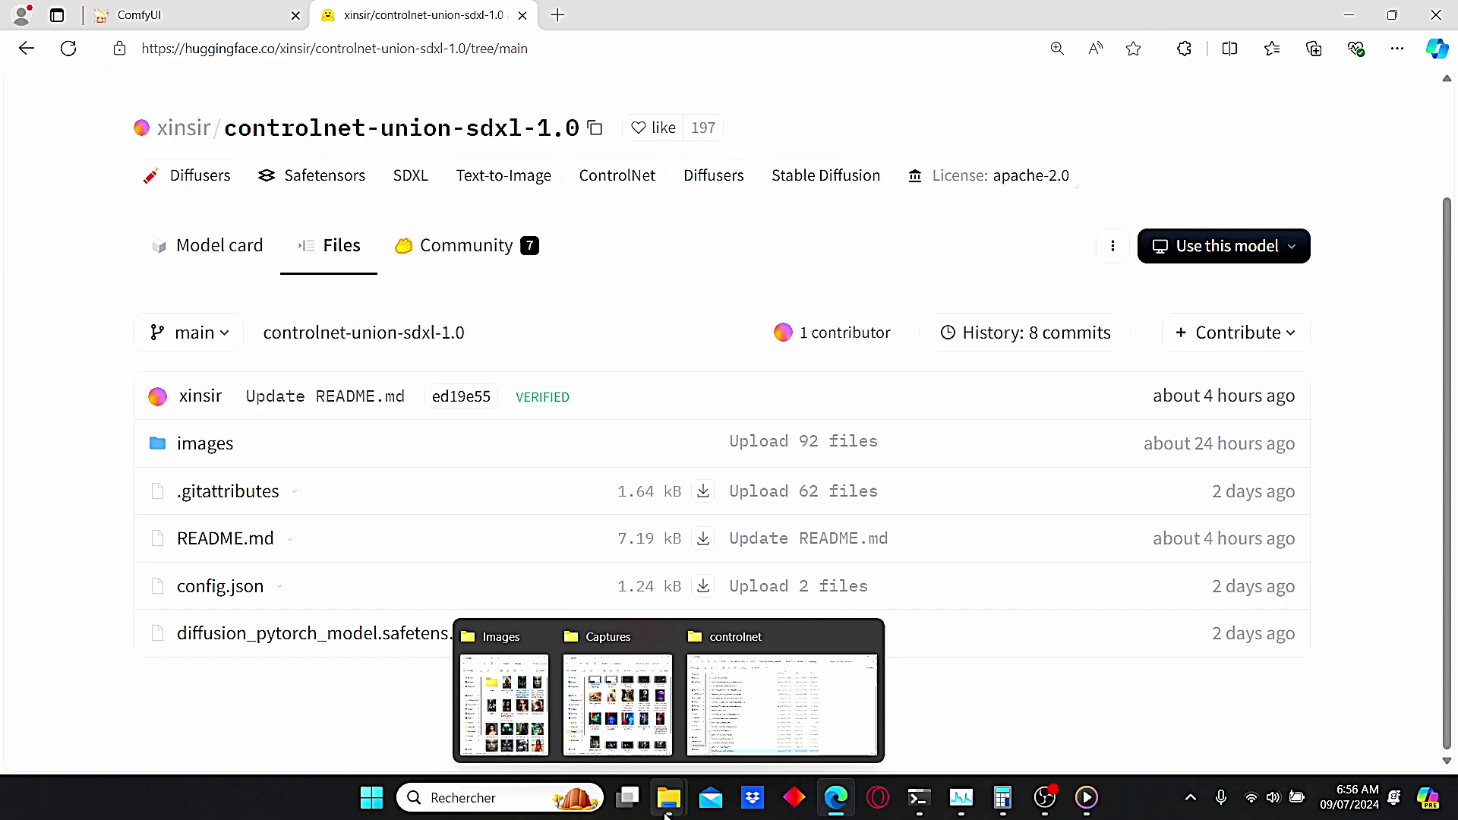
pyautogui.click(733, 648)
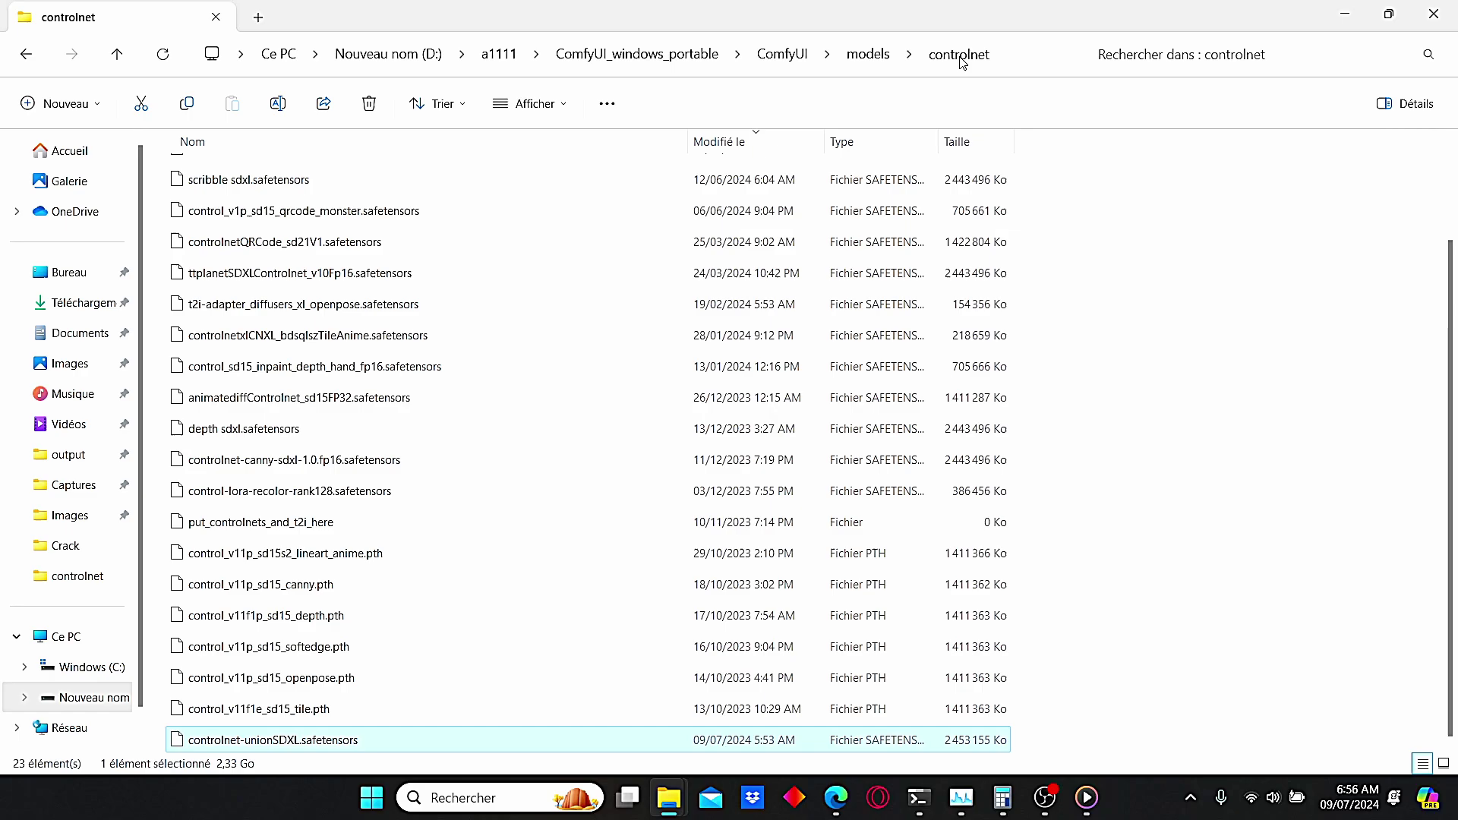
# - Deselect the file in the controlnet folder and return to the browser
pyautogui.click(1225, 440)
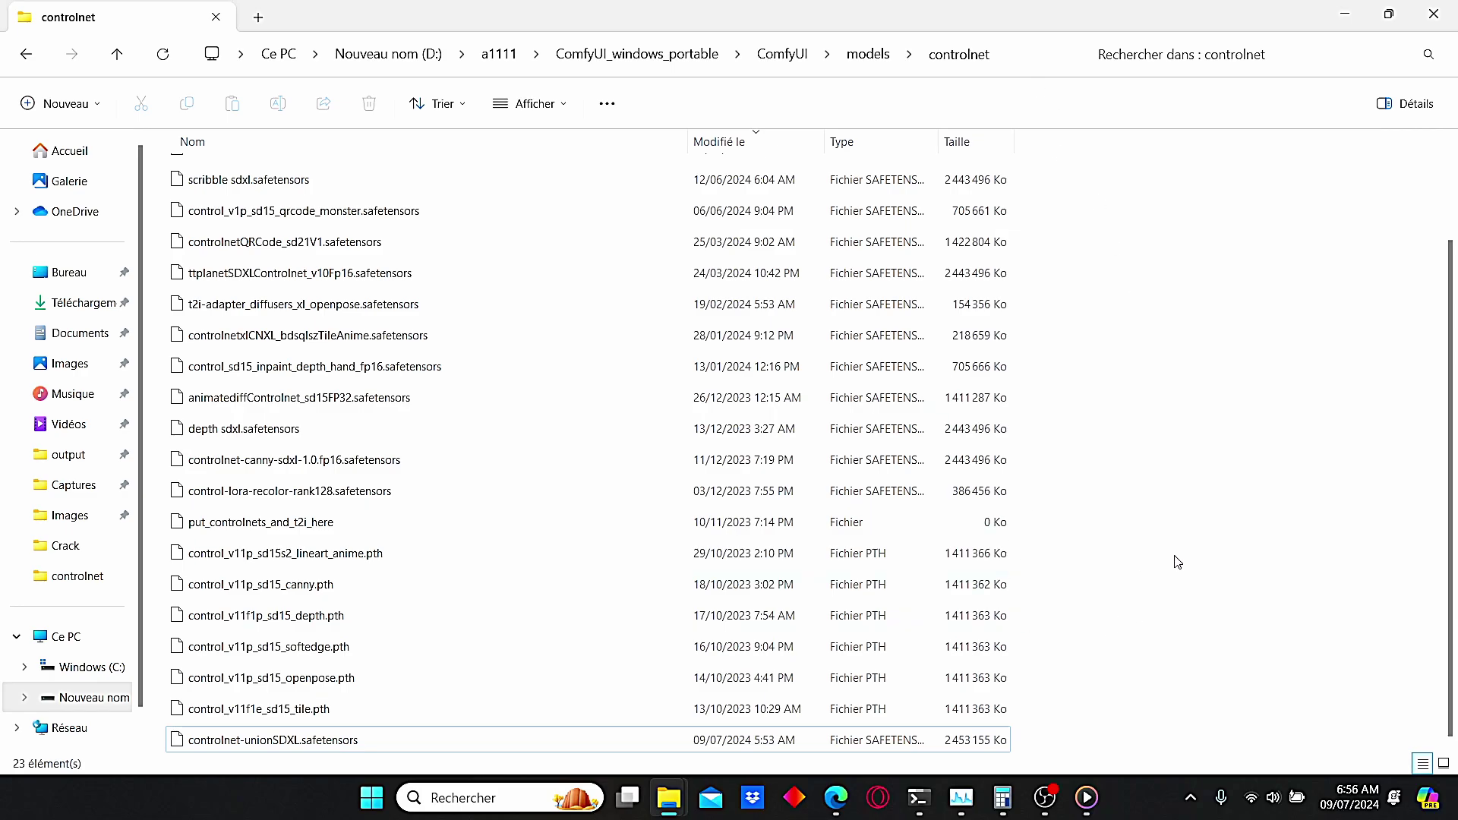
pyautogui.click(837, 797)
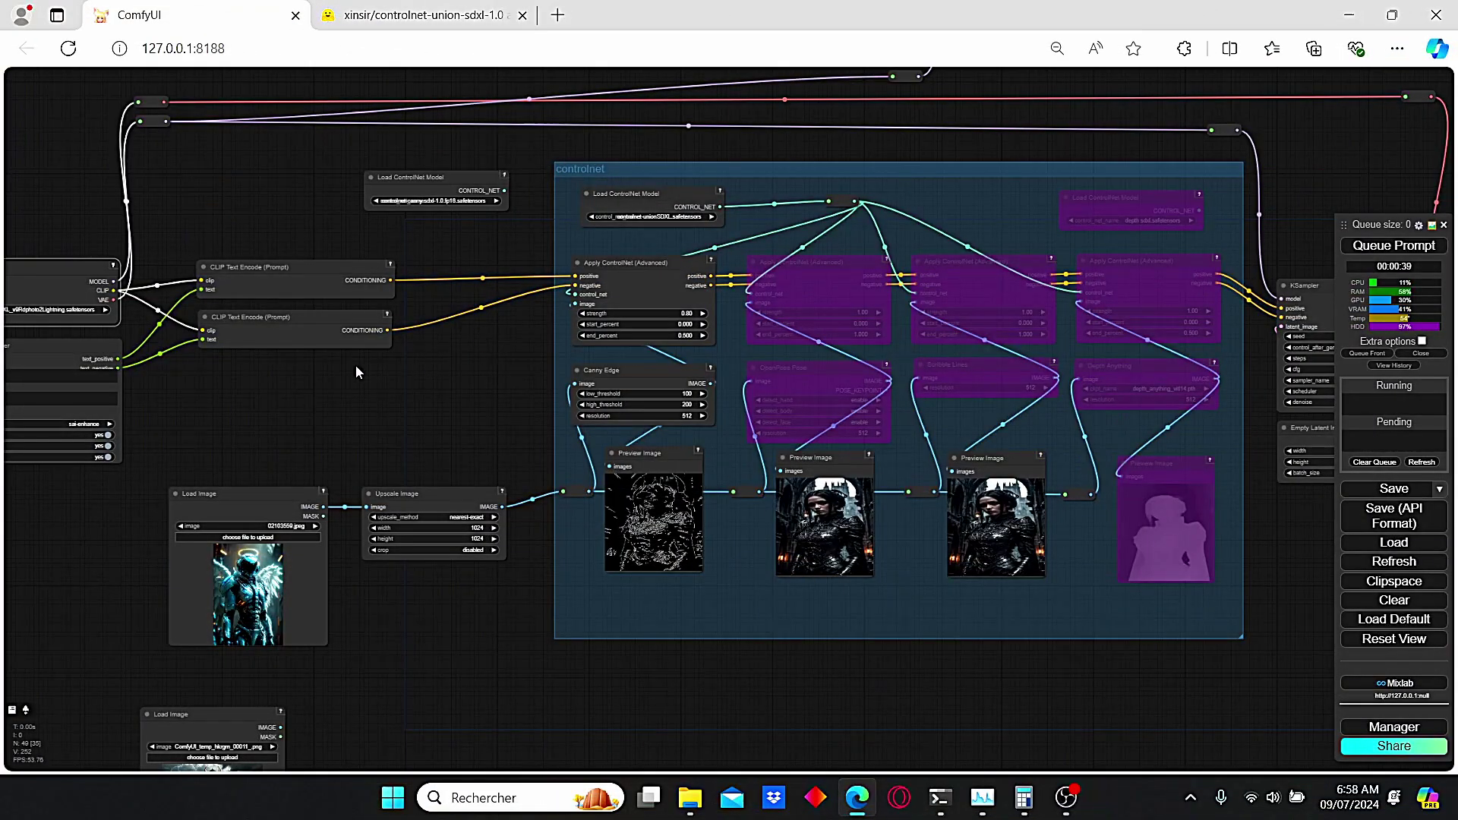
pyautogui.scroll(4, 385, 371)
pyautogui.scroll(-4, 338, 397)
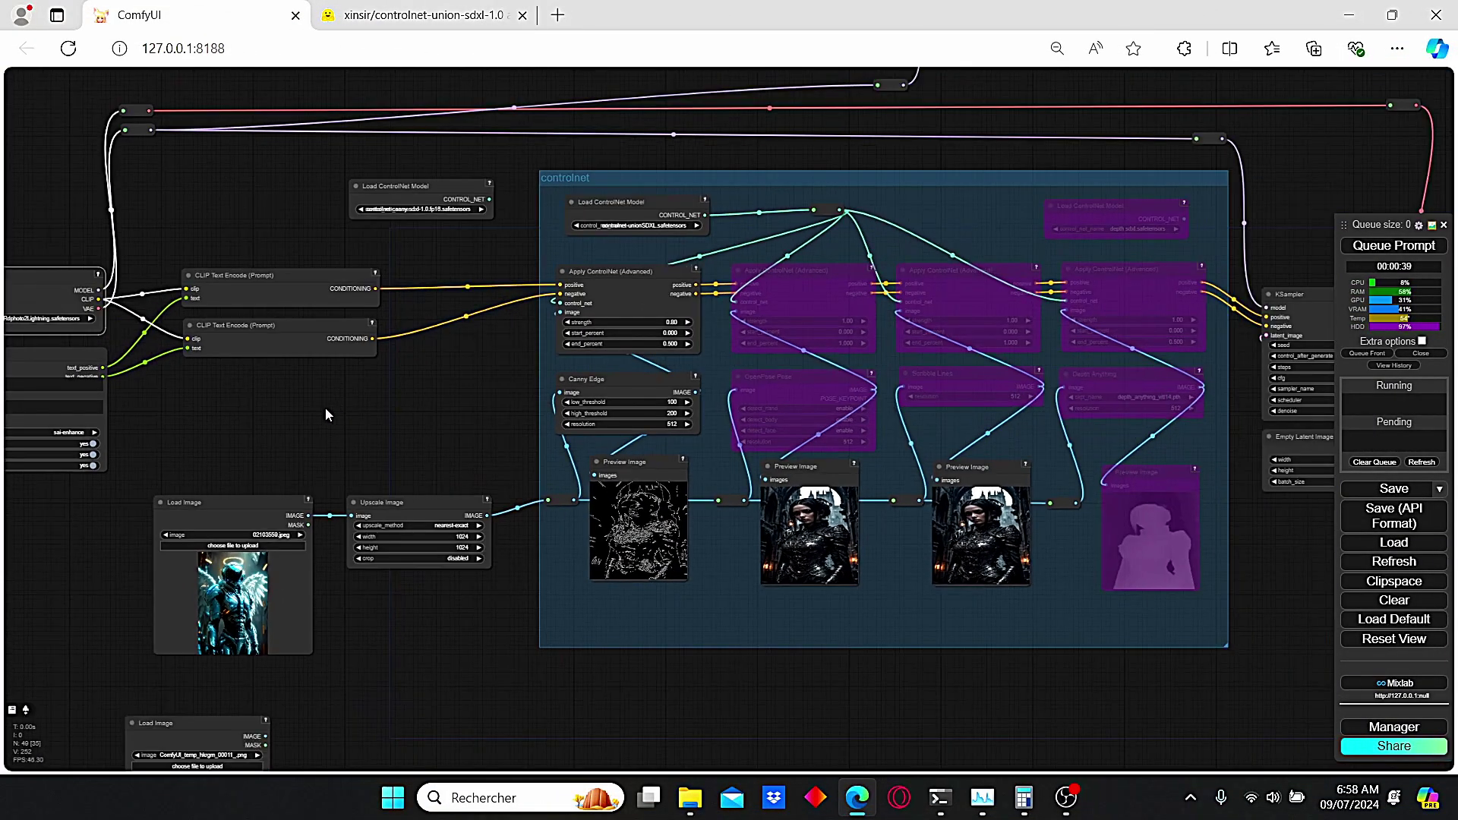
pyautogui.scroll(-2, 325, 413)
pyautogui.scroll(4, 347, 410)
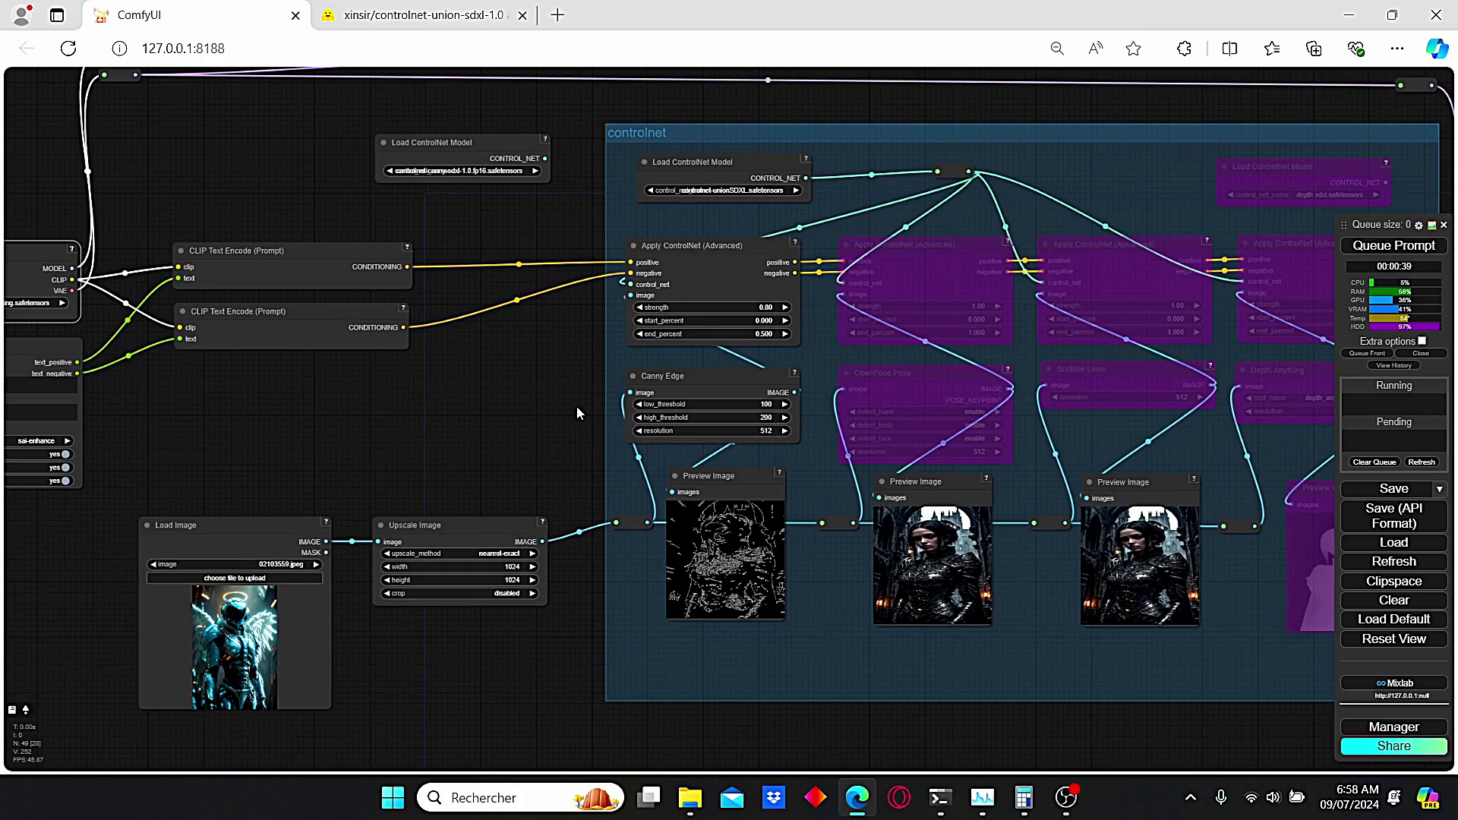
# - Pan the ComfyUI canvas to the Load Checkpoint and SDXL Prompt Styler nodes
pyautogui.moveTo(578, 407); pyautogui.dragTo(468, 406)
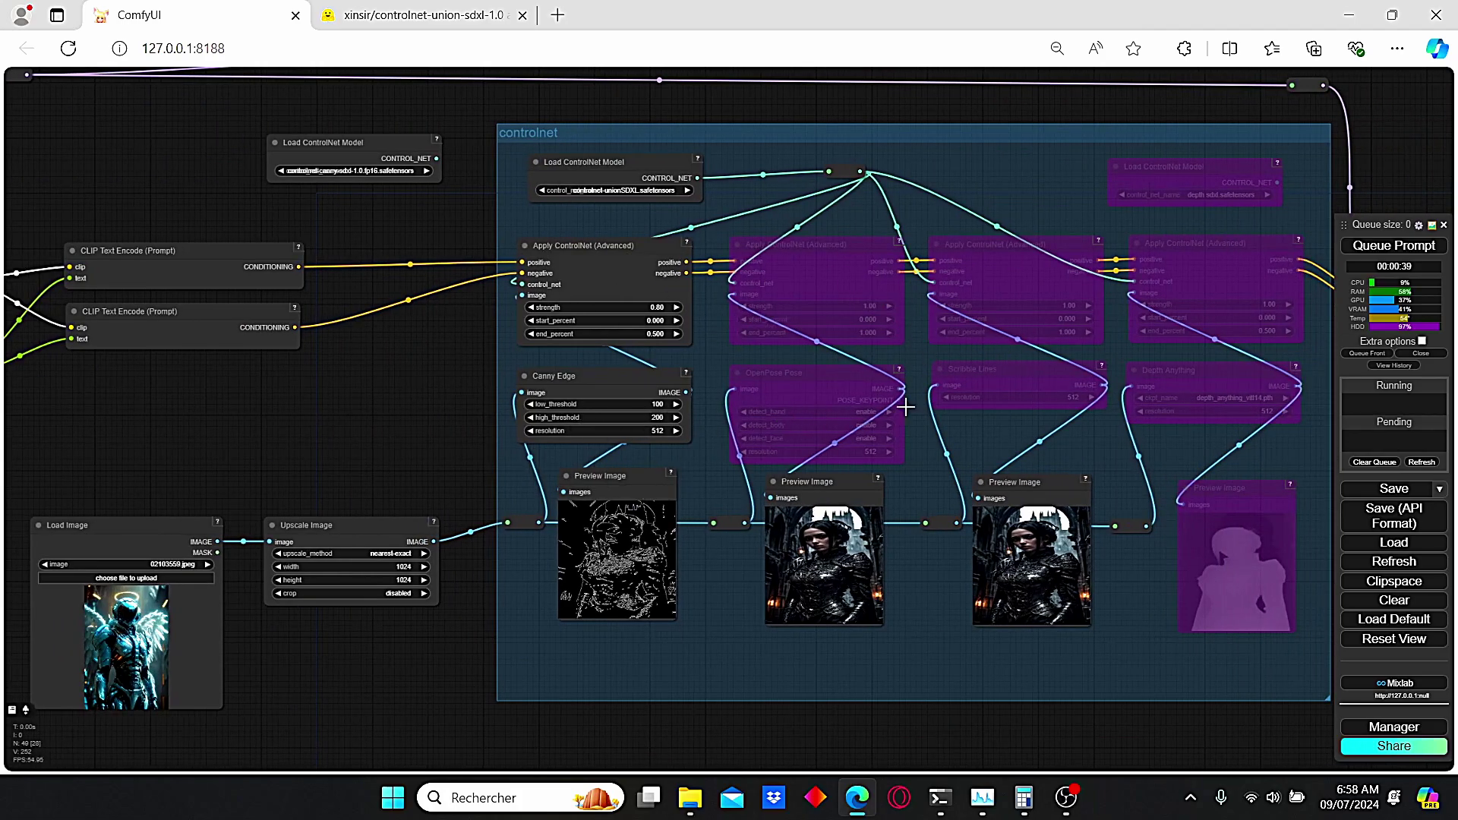
pyautogui.scroll(-1, 905, 407)
pyautogui.scroll(-1, 837, 348)
pyautogui.scroll(-1, 876, 277)
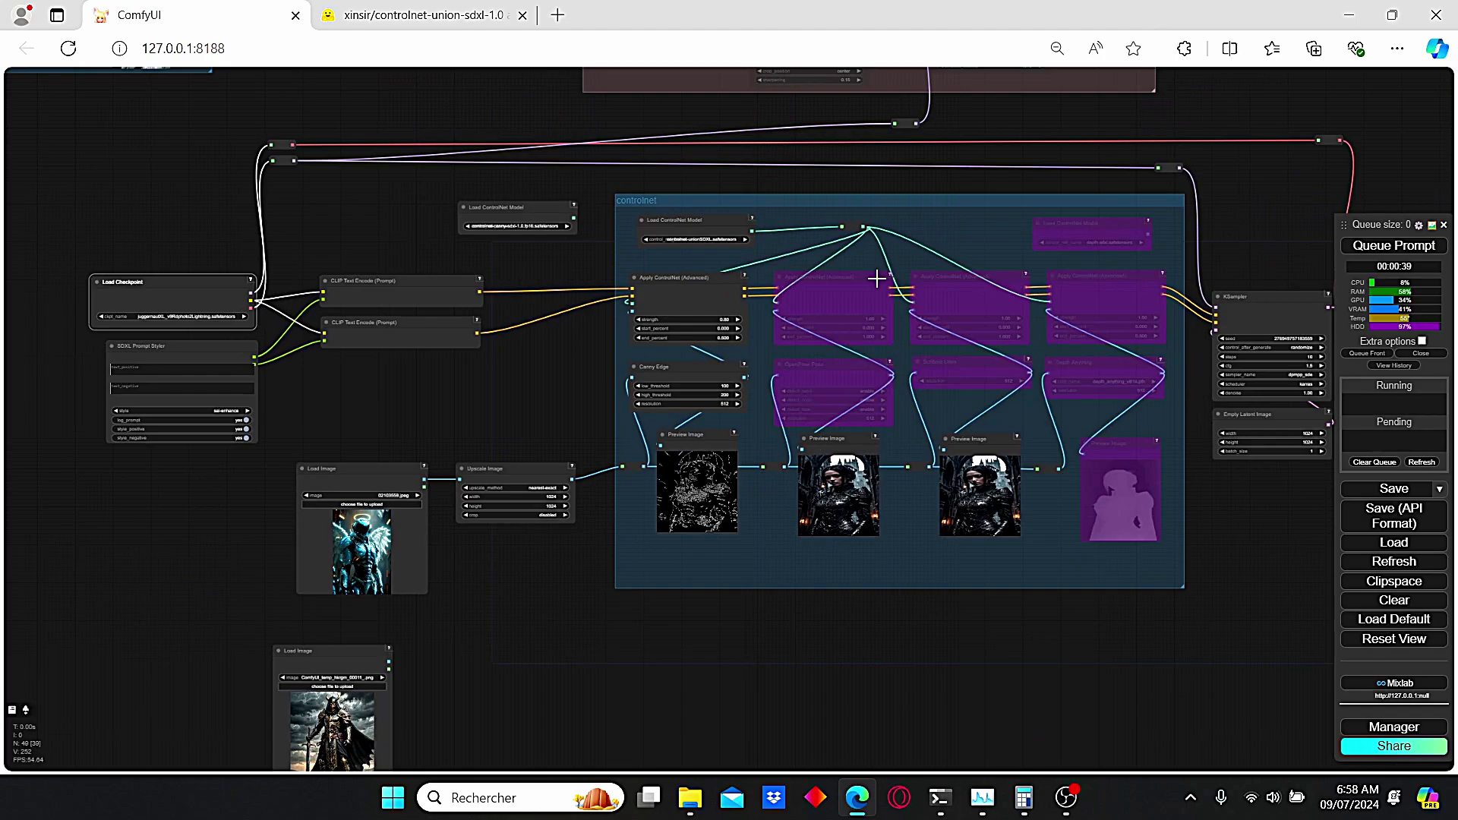
pyautogui.scroll(1, 875, 278)
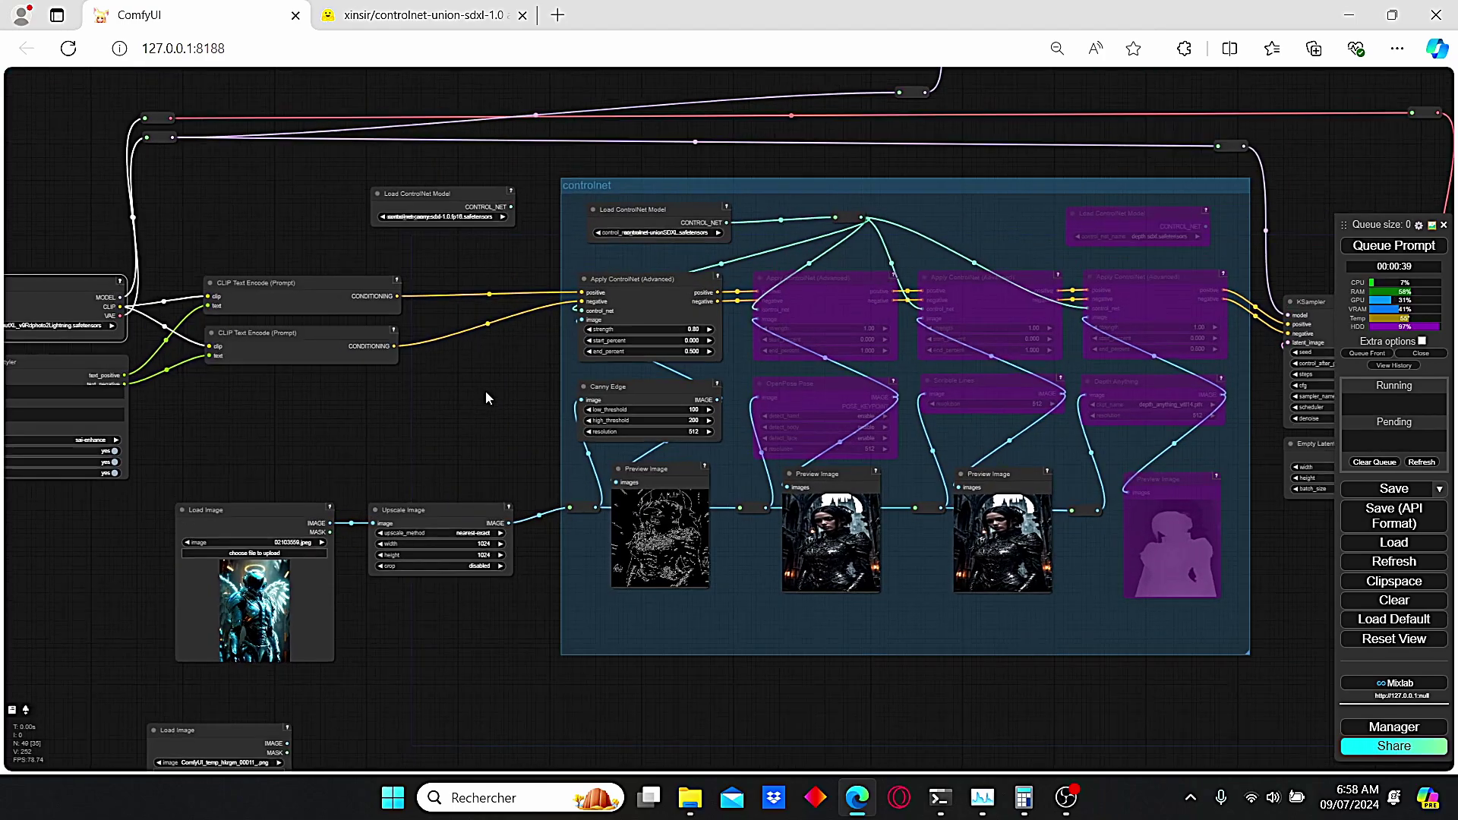
pyautogui.scroll(3, 428, 382)
pyautogui.moveTo(429, 380); pyautogui.dragTo(601, 382)
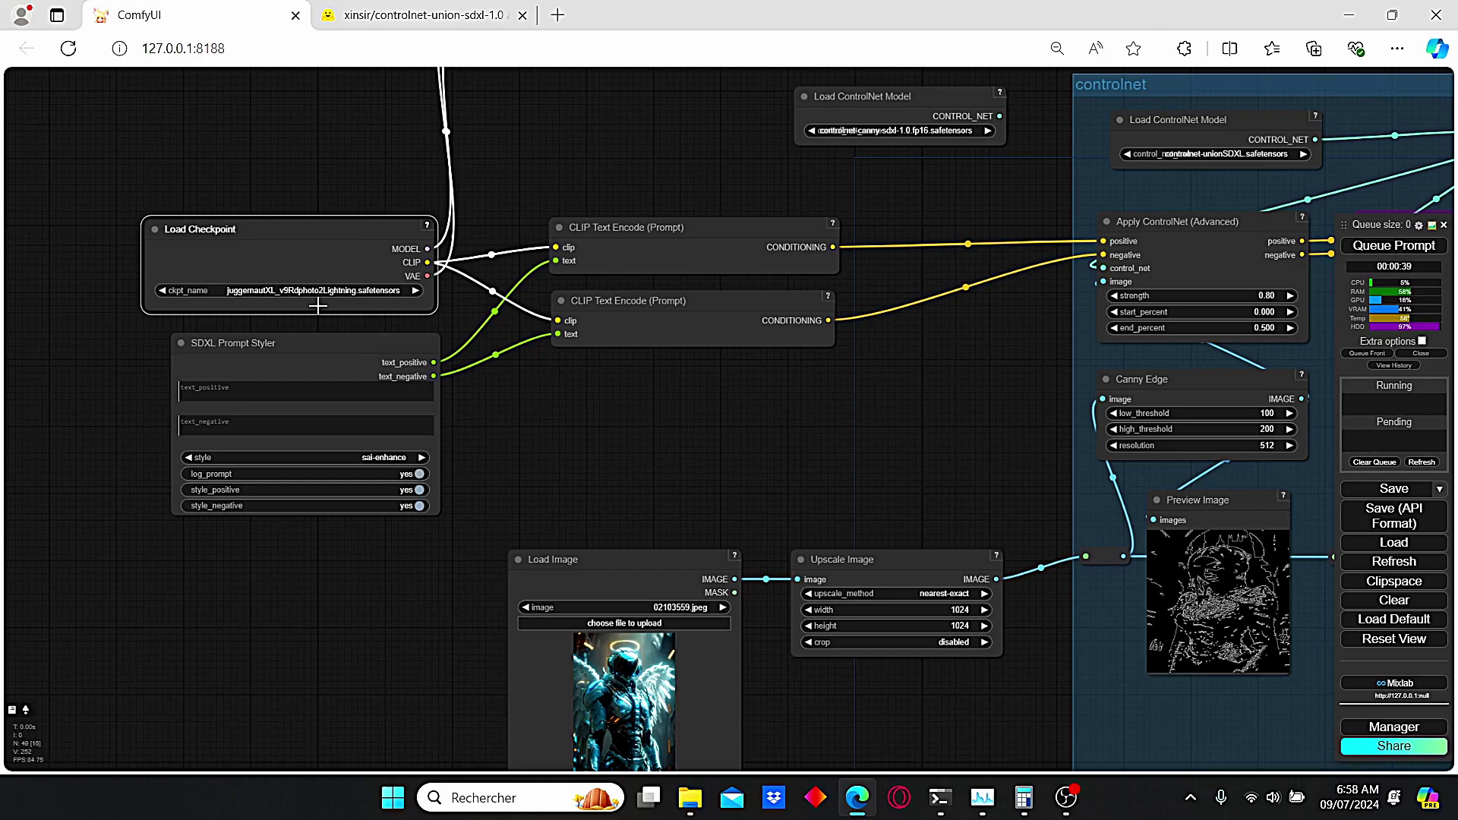
pyautogui.moveTo(578, 417); pyautogui.dragTo(491, 435)
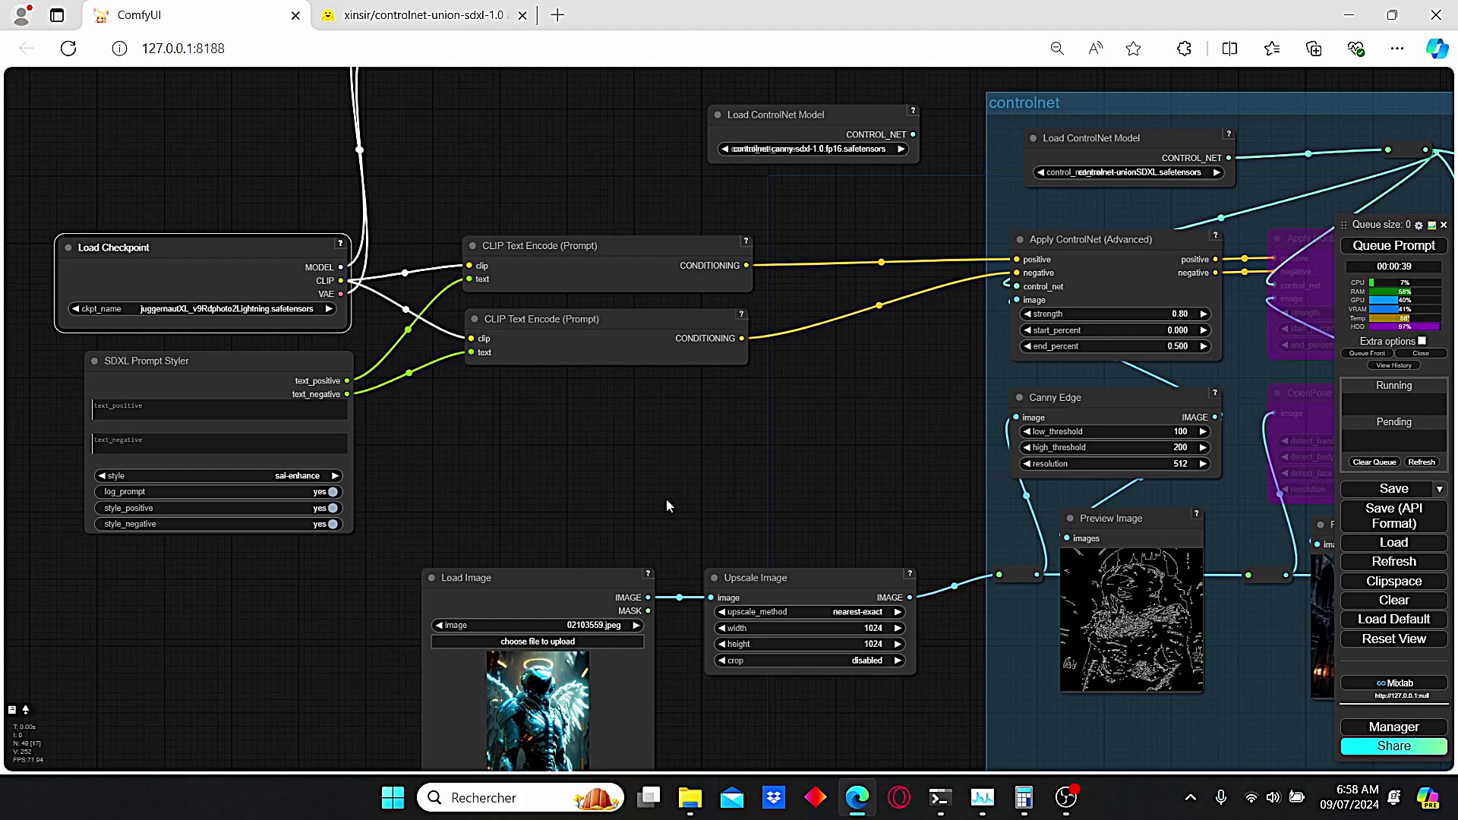
pyautogui.scroll(1, 719, 449)
pyautogui.scroll(3, 15, 498)
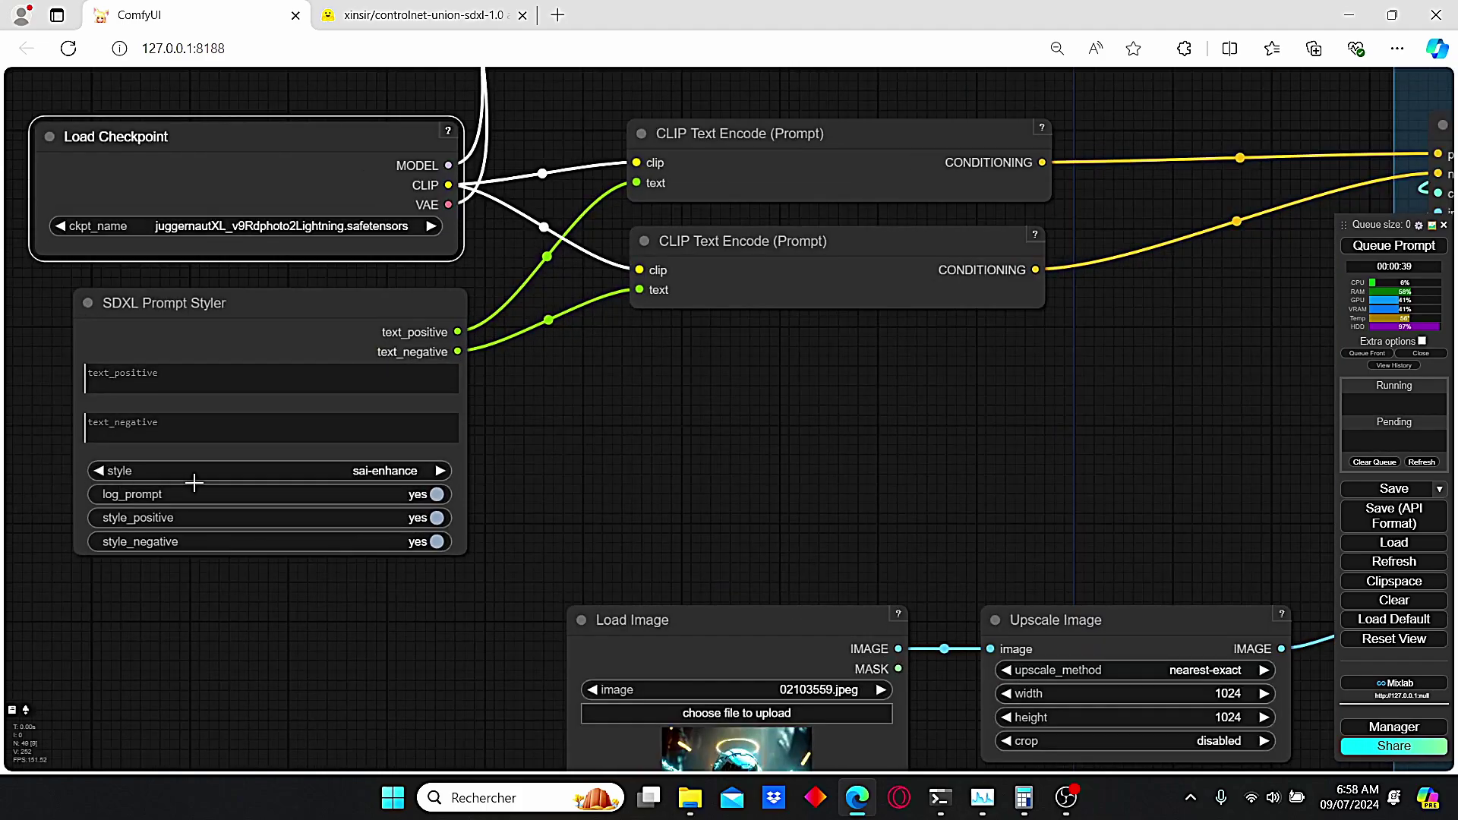
pyautogui.scroll(3, 199, 482)
pyautogui.scroll(-3, 831, 428)
pyautogui.scroll(3, 831, 429)
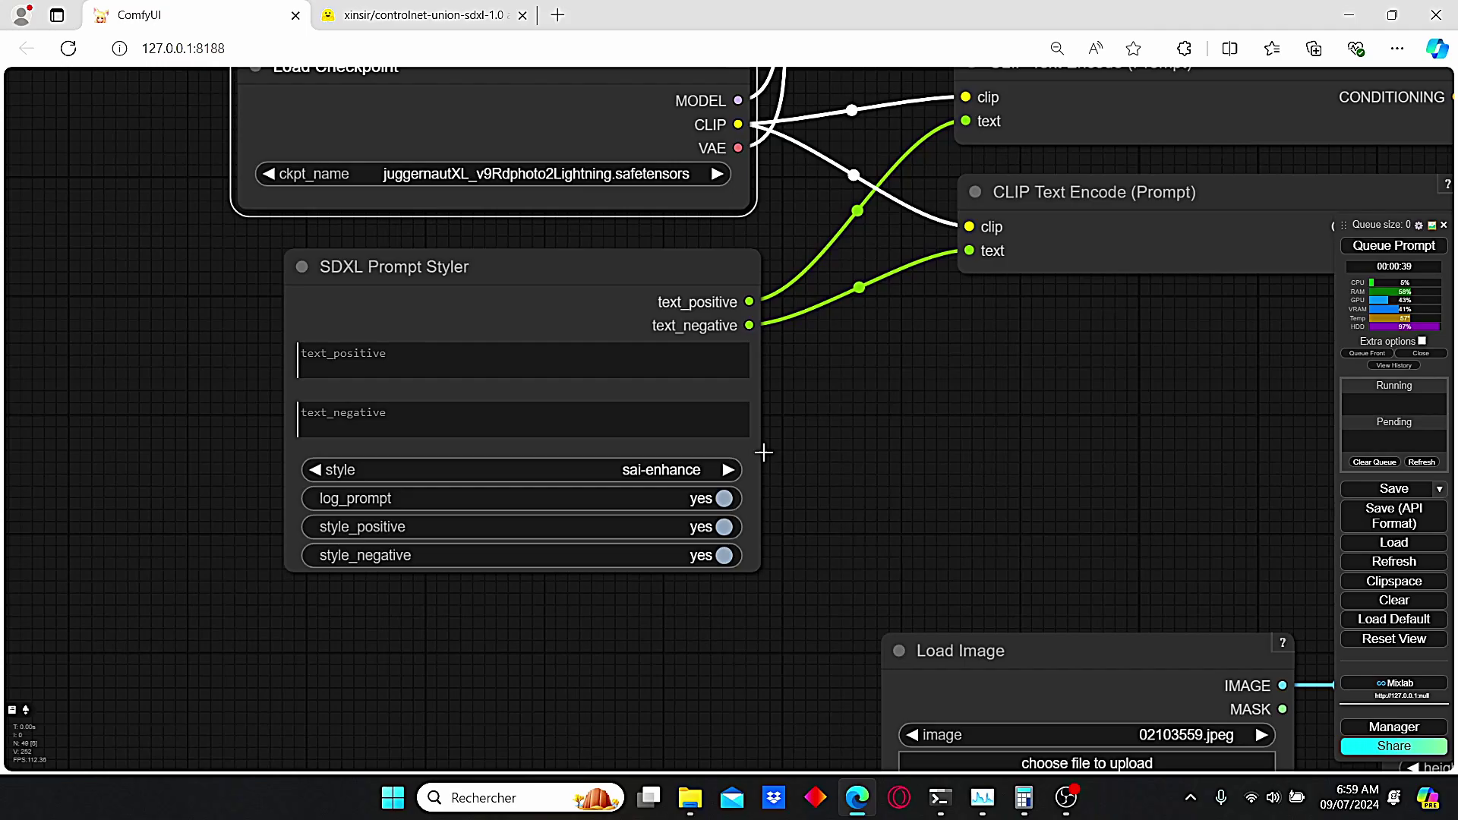
pyautogui.scroll(-5, 832, 491)
pyautogui.scroll(-5, 635, 384)
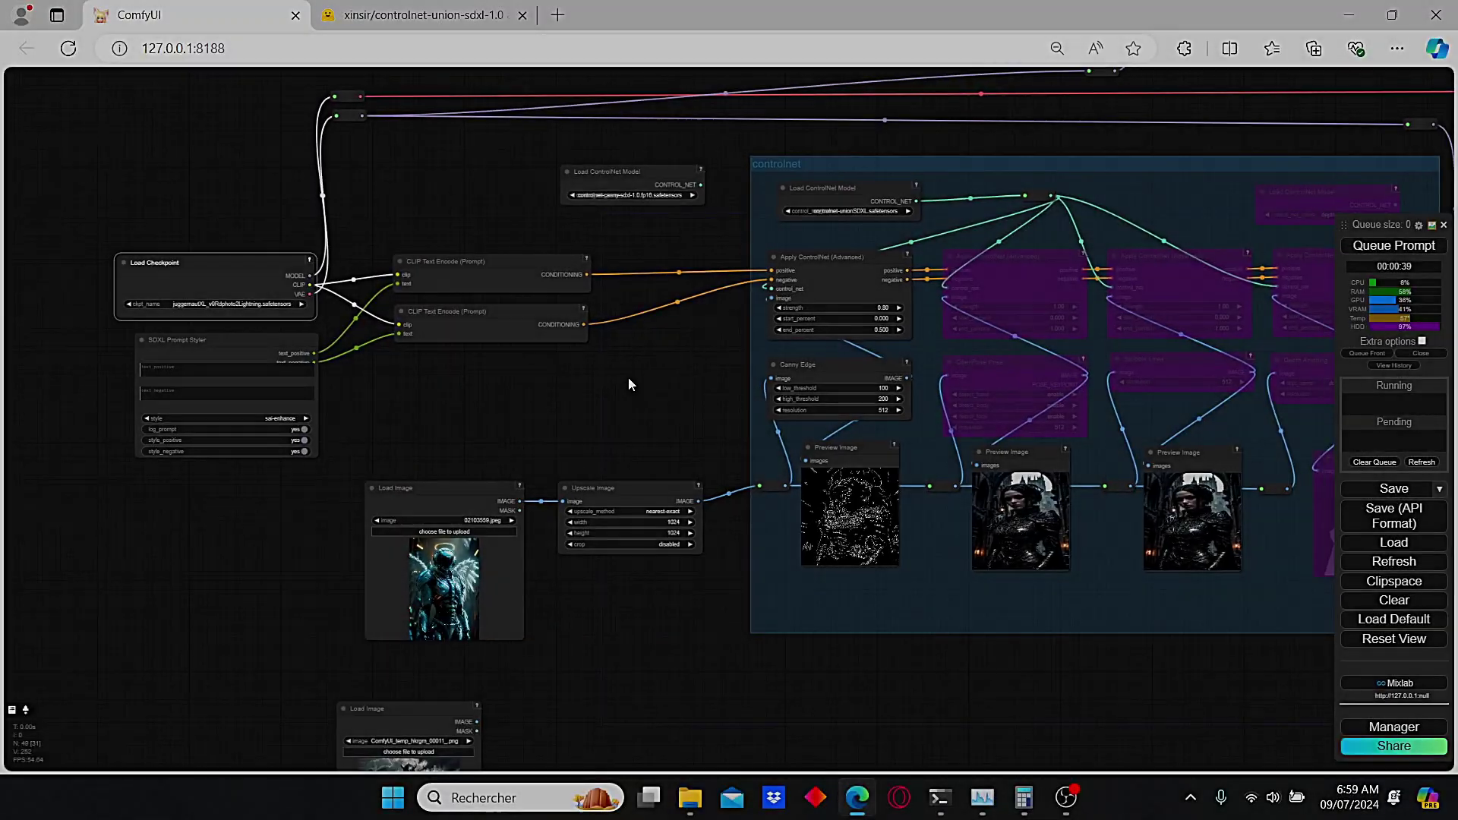
pyautogui.scroll(3, 439, 423)
pyautogui.scroll(5, 123, 526)
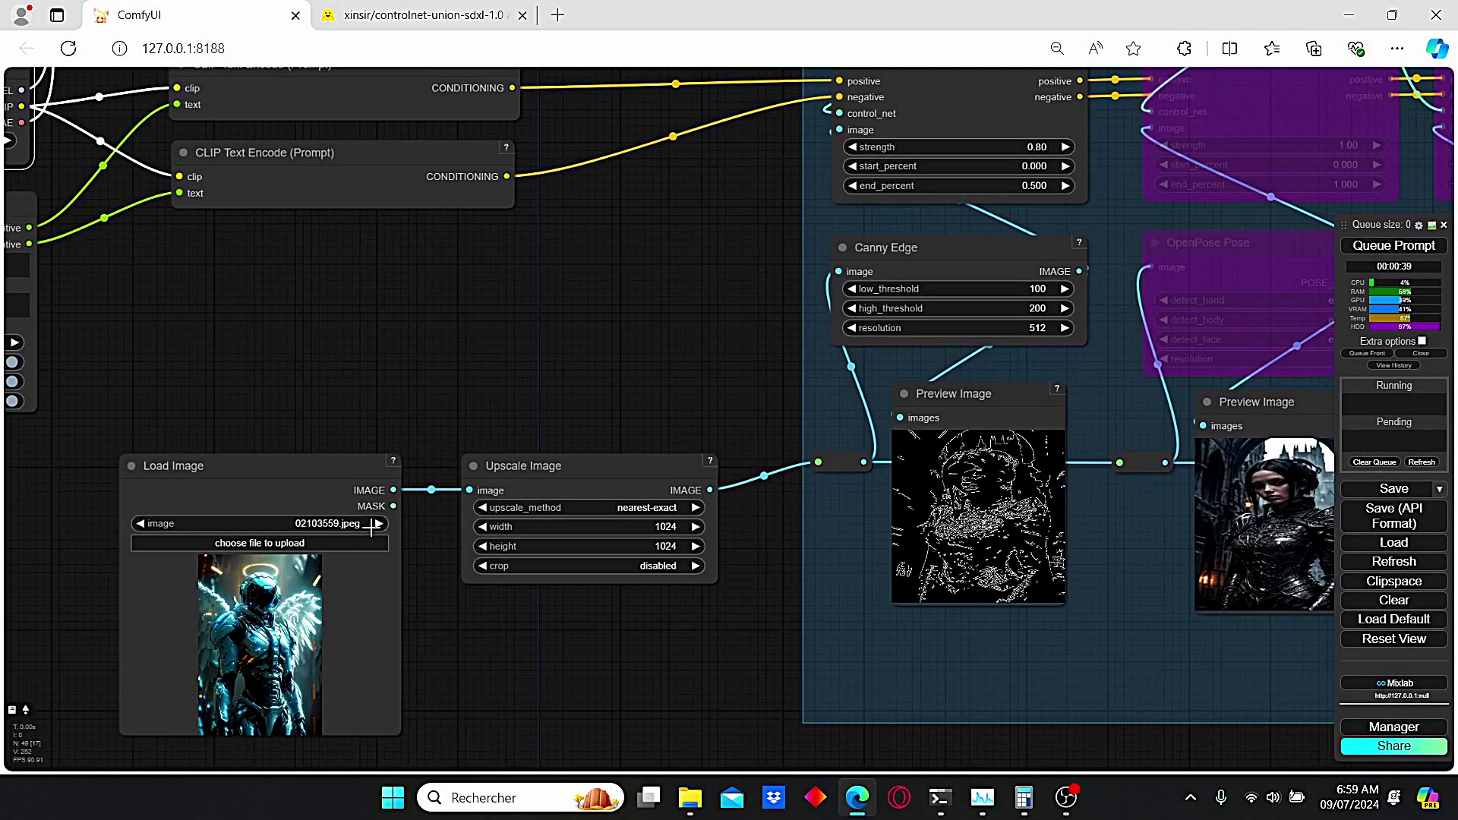
pyautogui.moveTo(742, 371); pyautogui.dragTo(612, 304)
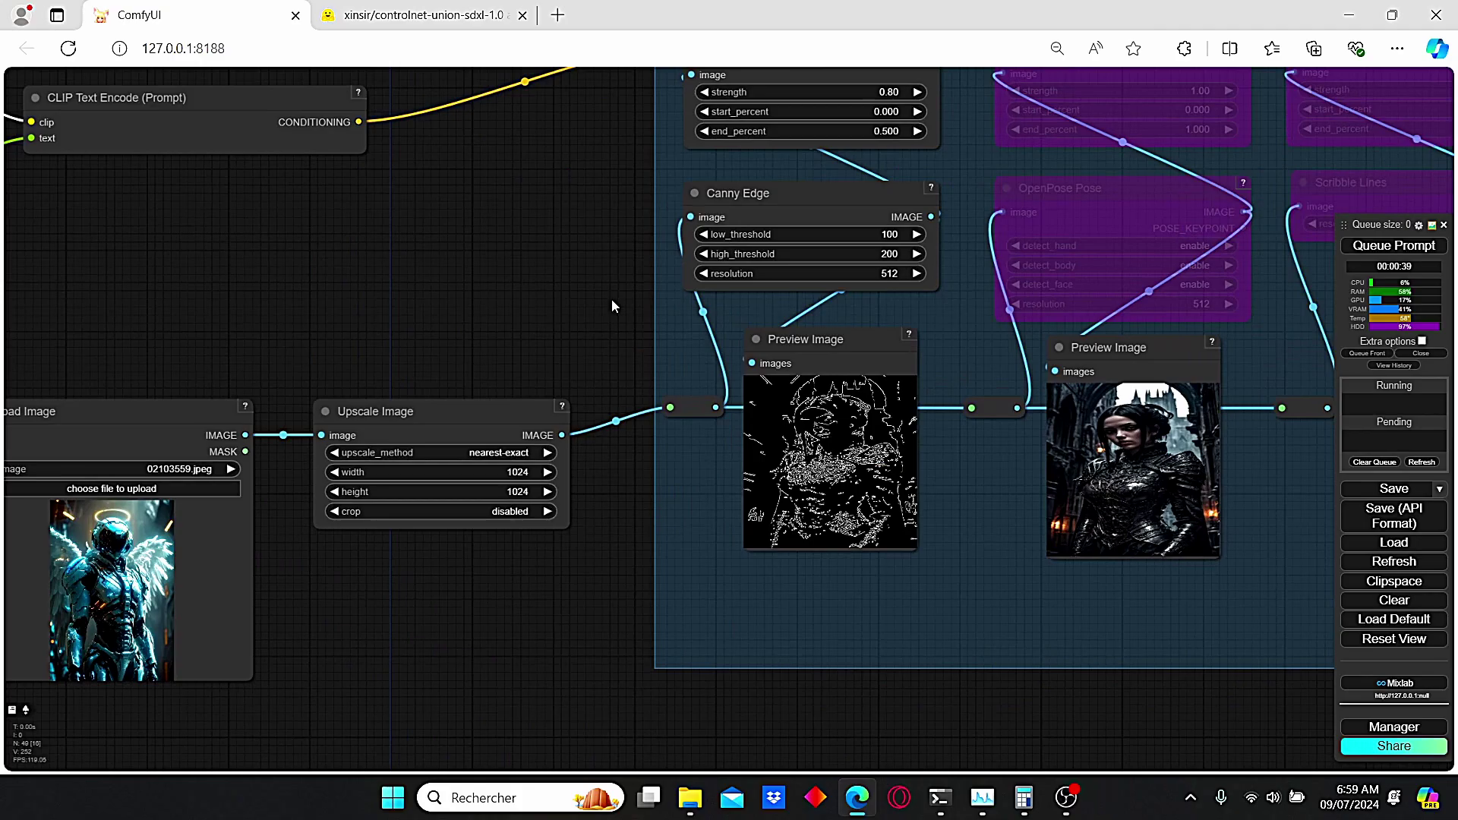
pyautogui.scroll(3, 513, 354)
pyautogui.scroll(-1, 482, 376)
pyautogui.scroll(-2, 482, 377)
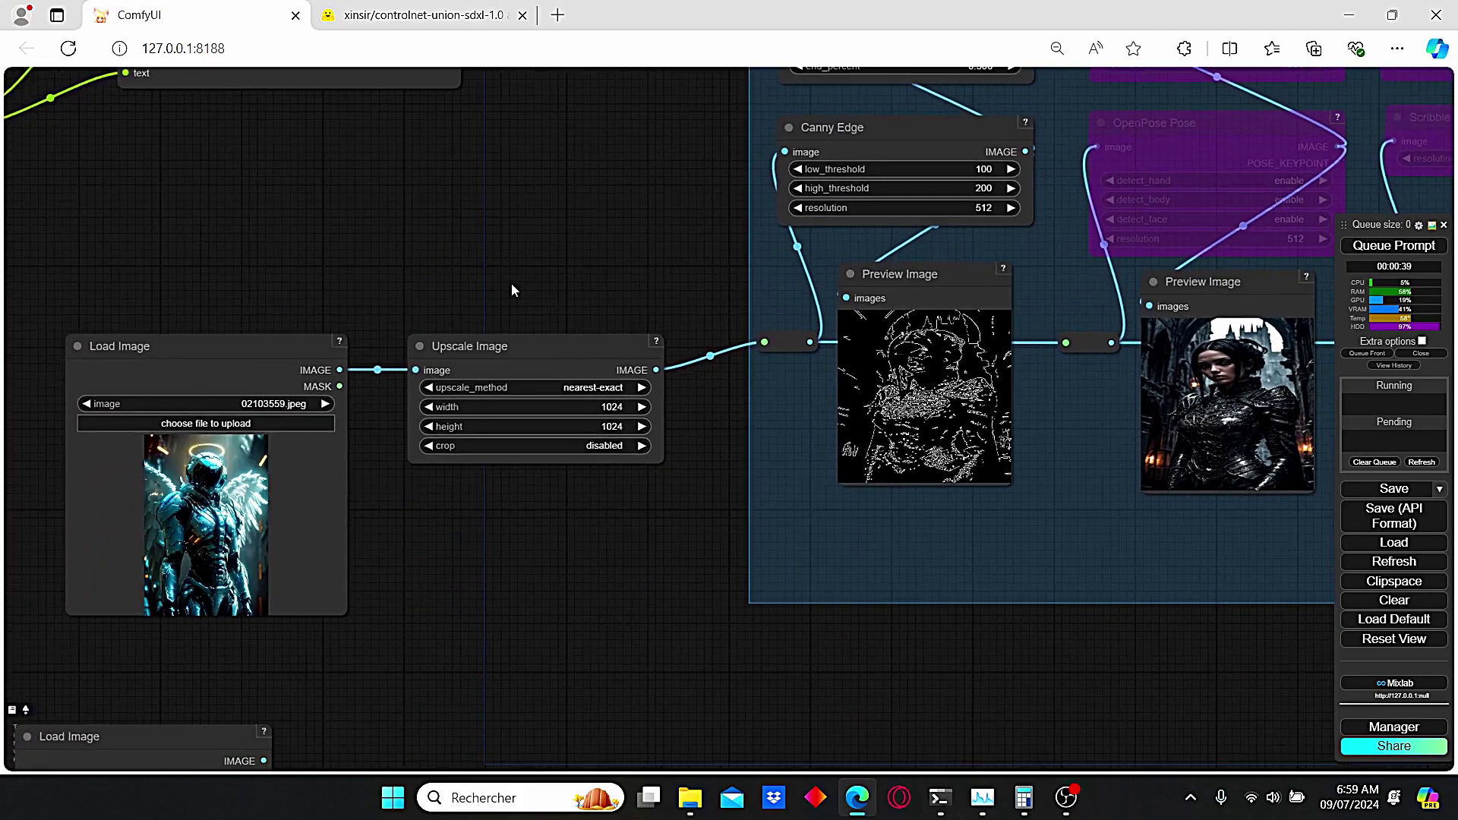
pyautogui.scroll(3, 512, 284)
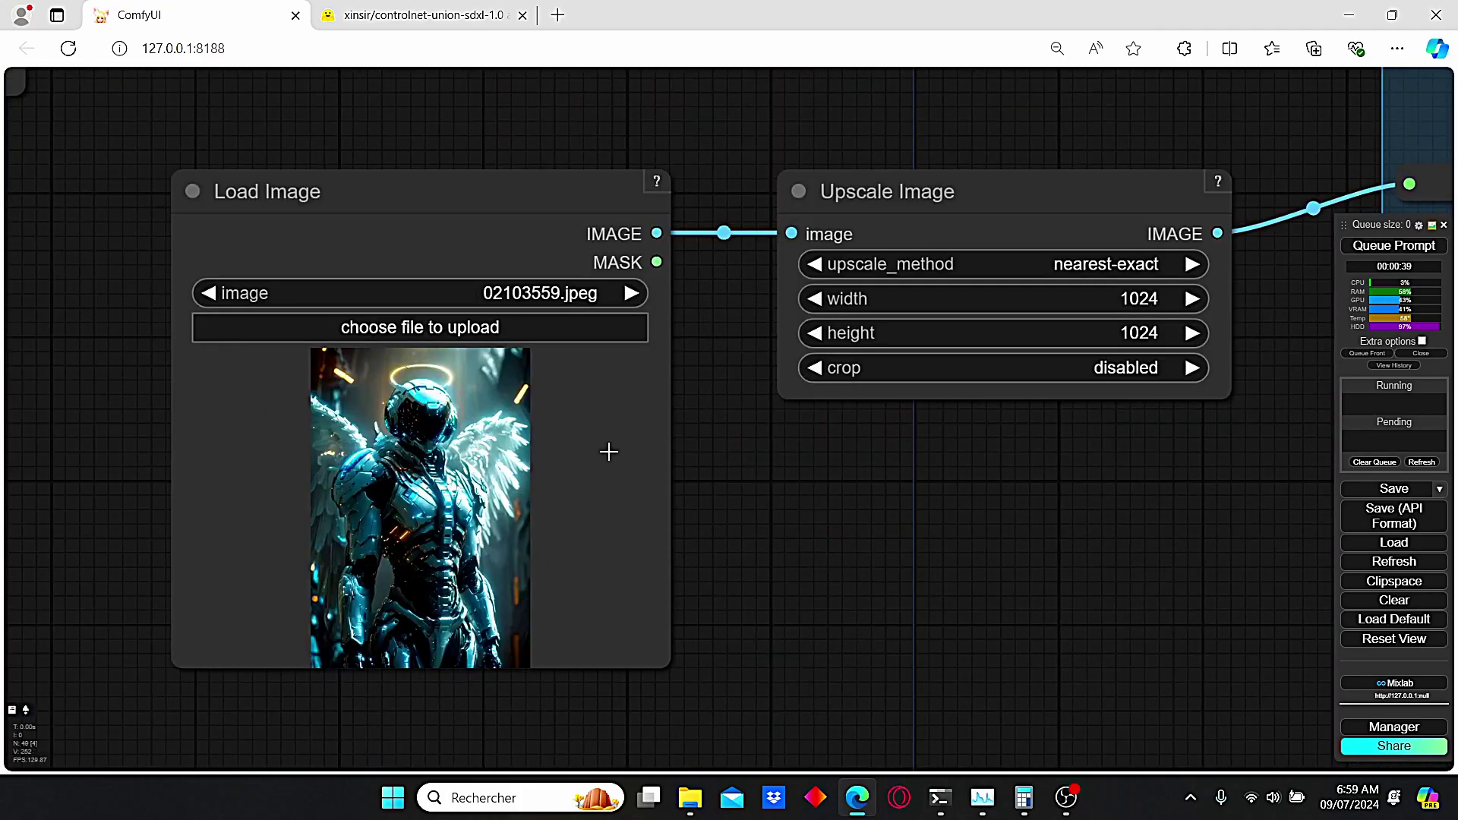
pyautogui.scroll(-4, 609, 452)
pyautogui.scroll(-5, 810, 487)
pyautogui.moveTo(1008, 487); pyautogui.dragTo(295, 395)
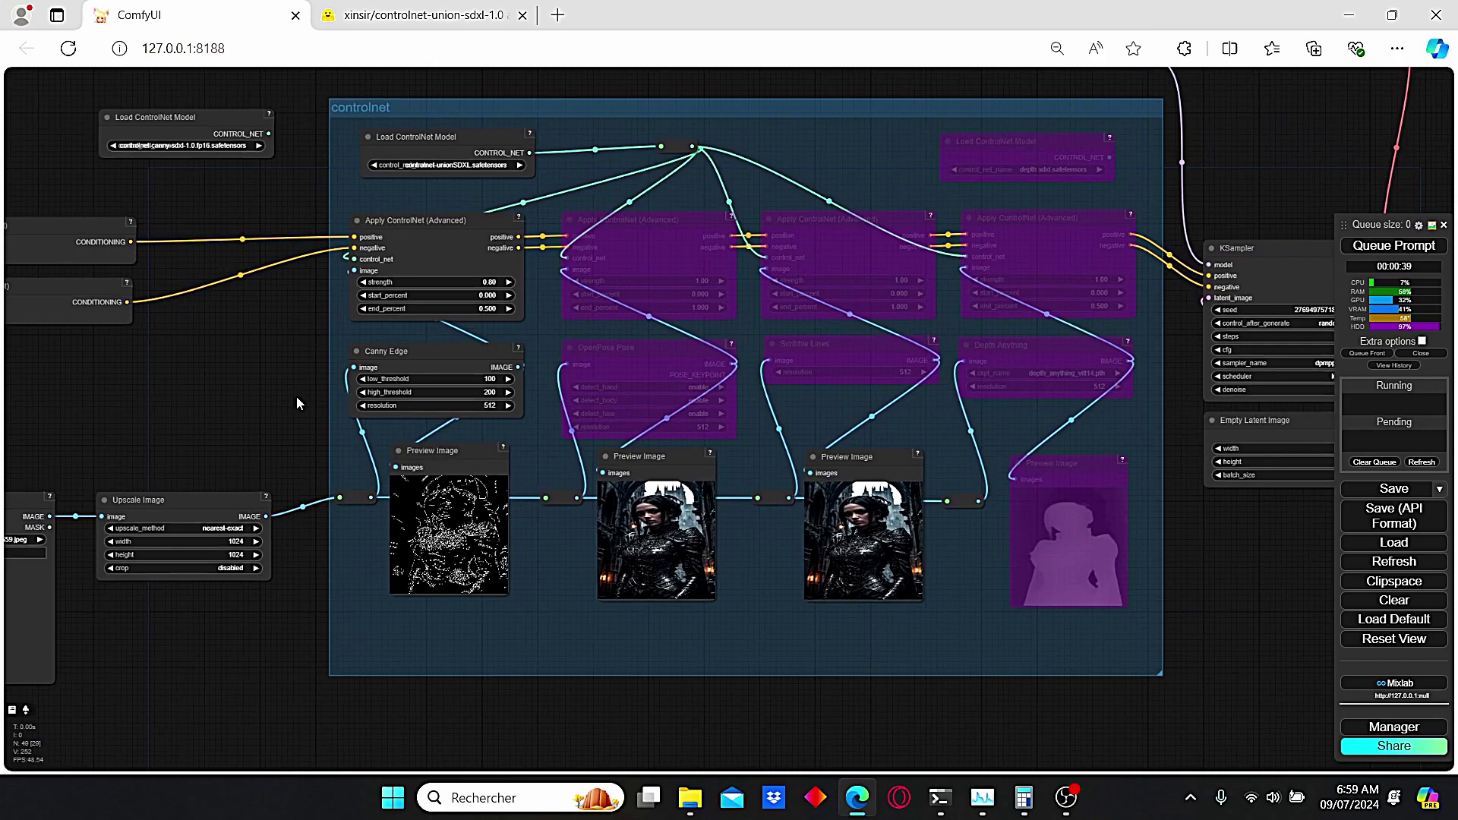
pyautogui.scroll(1, 272, 413)
pyautogui.scroll(2, 385, 328)
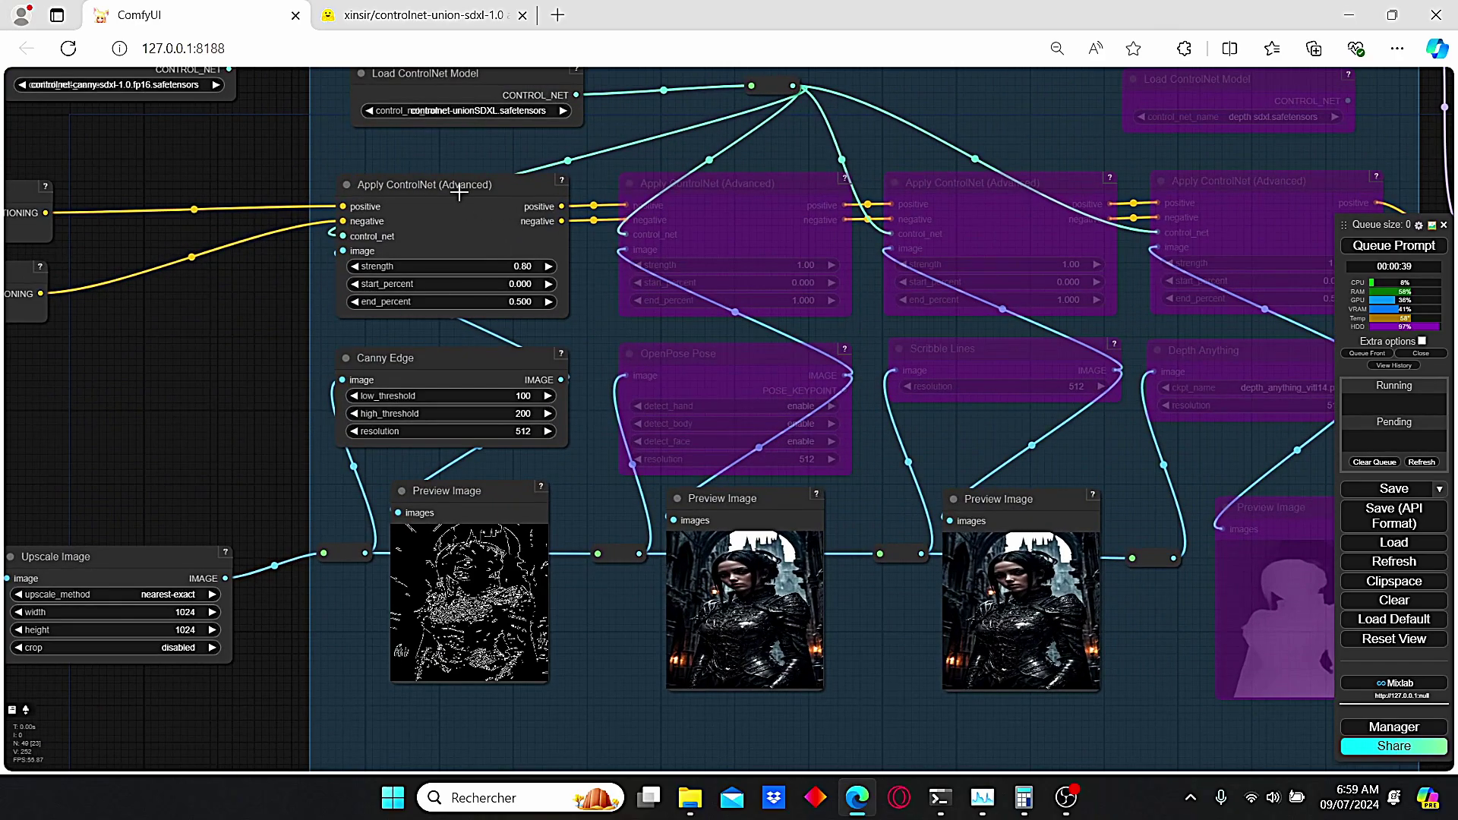
pyautogui.scroll(-2, 354, 395)
pyautogui.scroll(2, 432, 398)
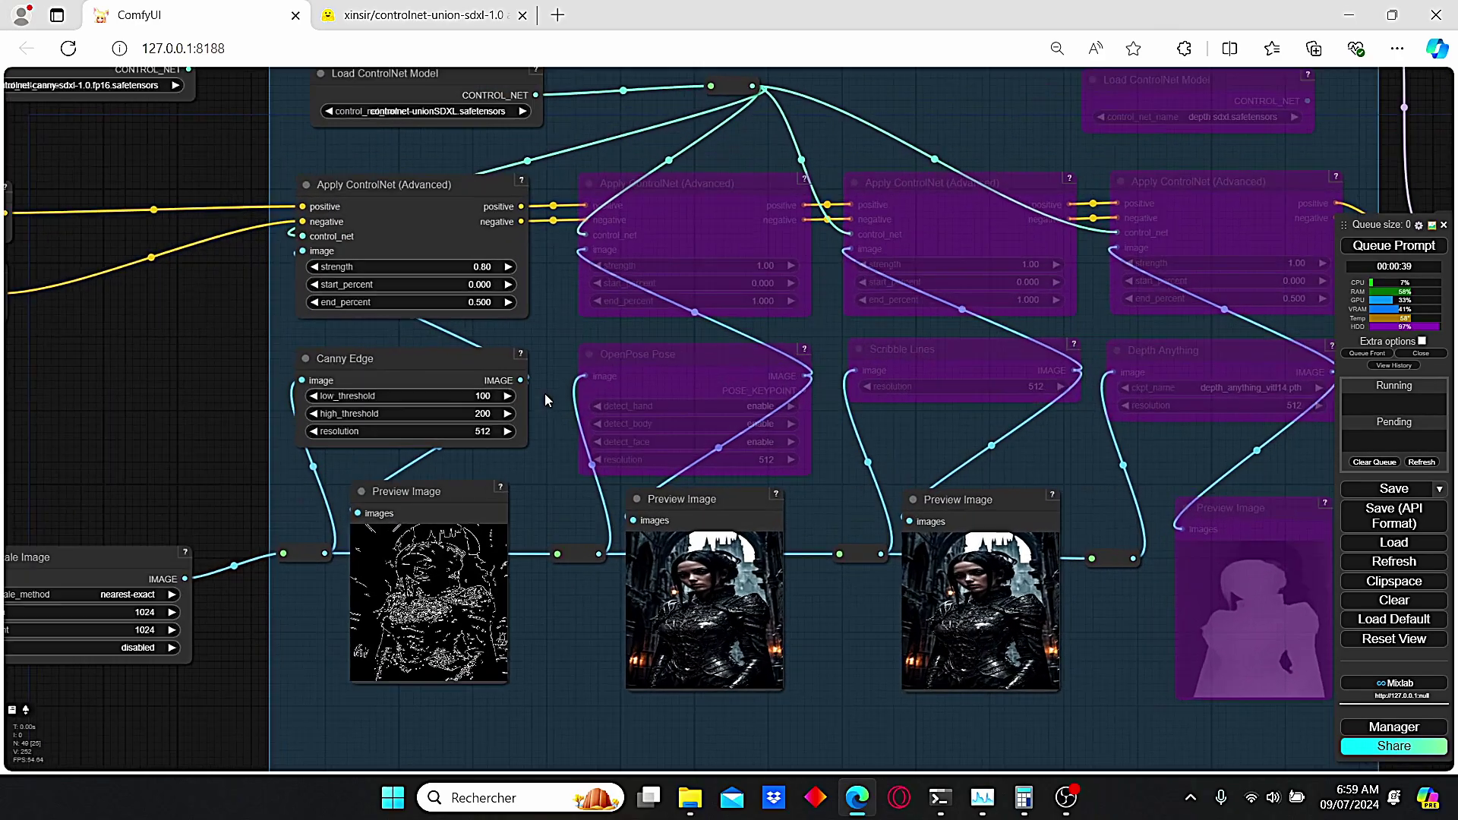
pyautogui.moveTo(543, 393); pyautogui.dragTo(470, 389)
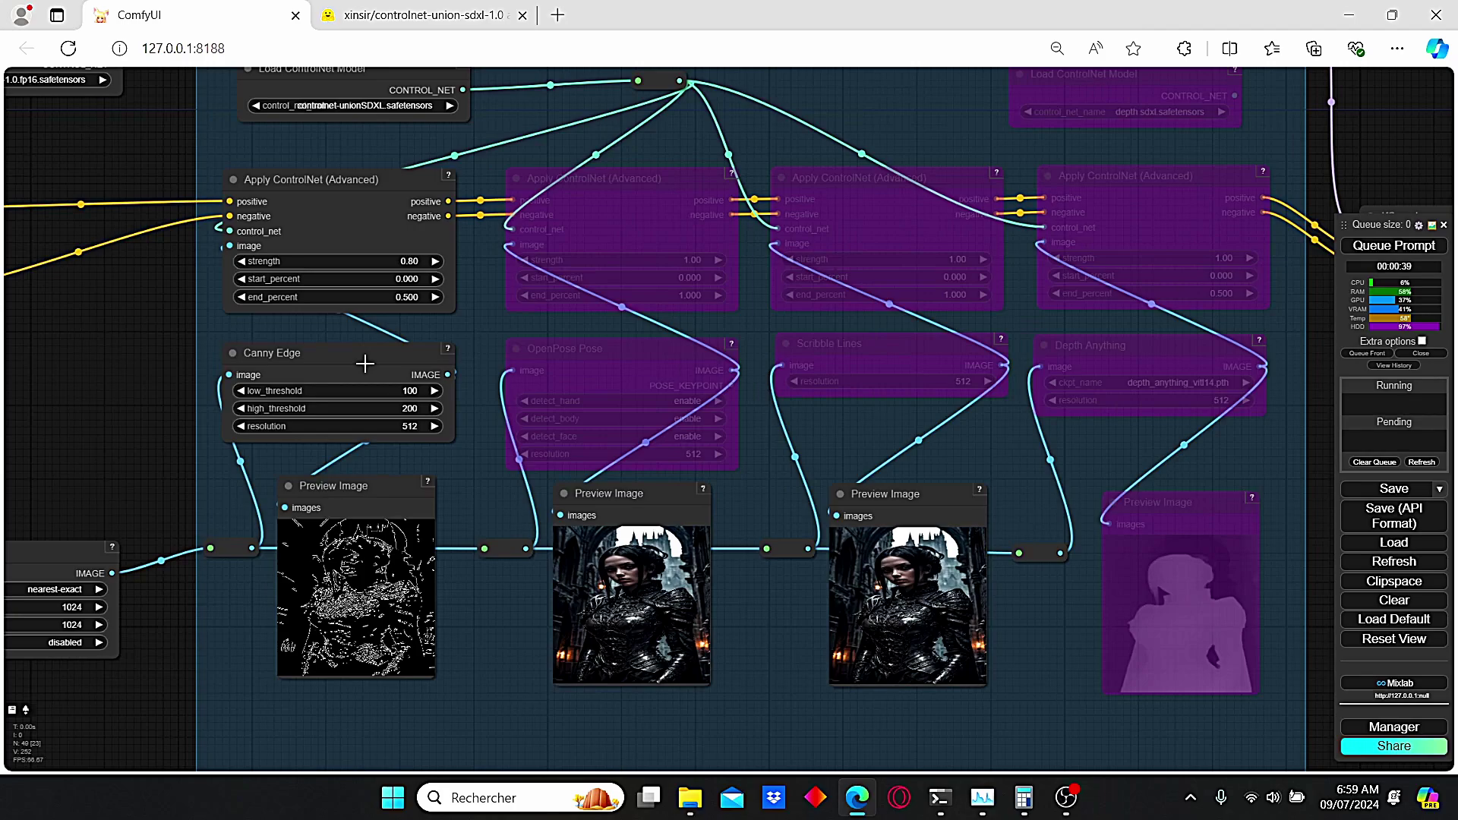
pyautogui.moveTo(951, 417); pyautogui.dragTo(766, 407)
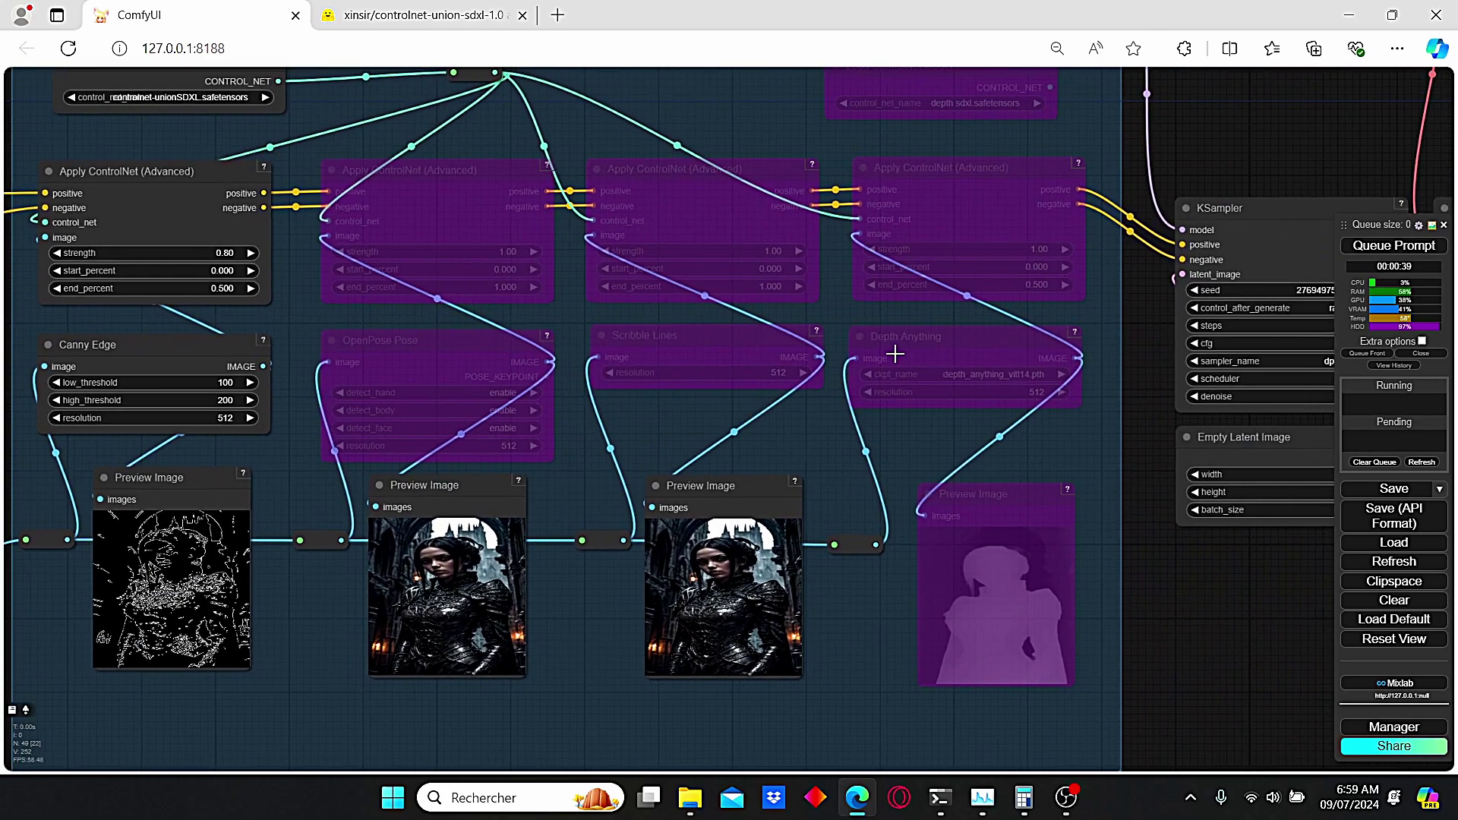
pyautogui.scroll(3, 1031, 398)
pyautogui.scroll(-2, 1083, 415)
pyautogui.scroll(-5, 1083, 414)
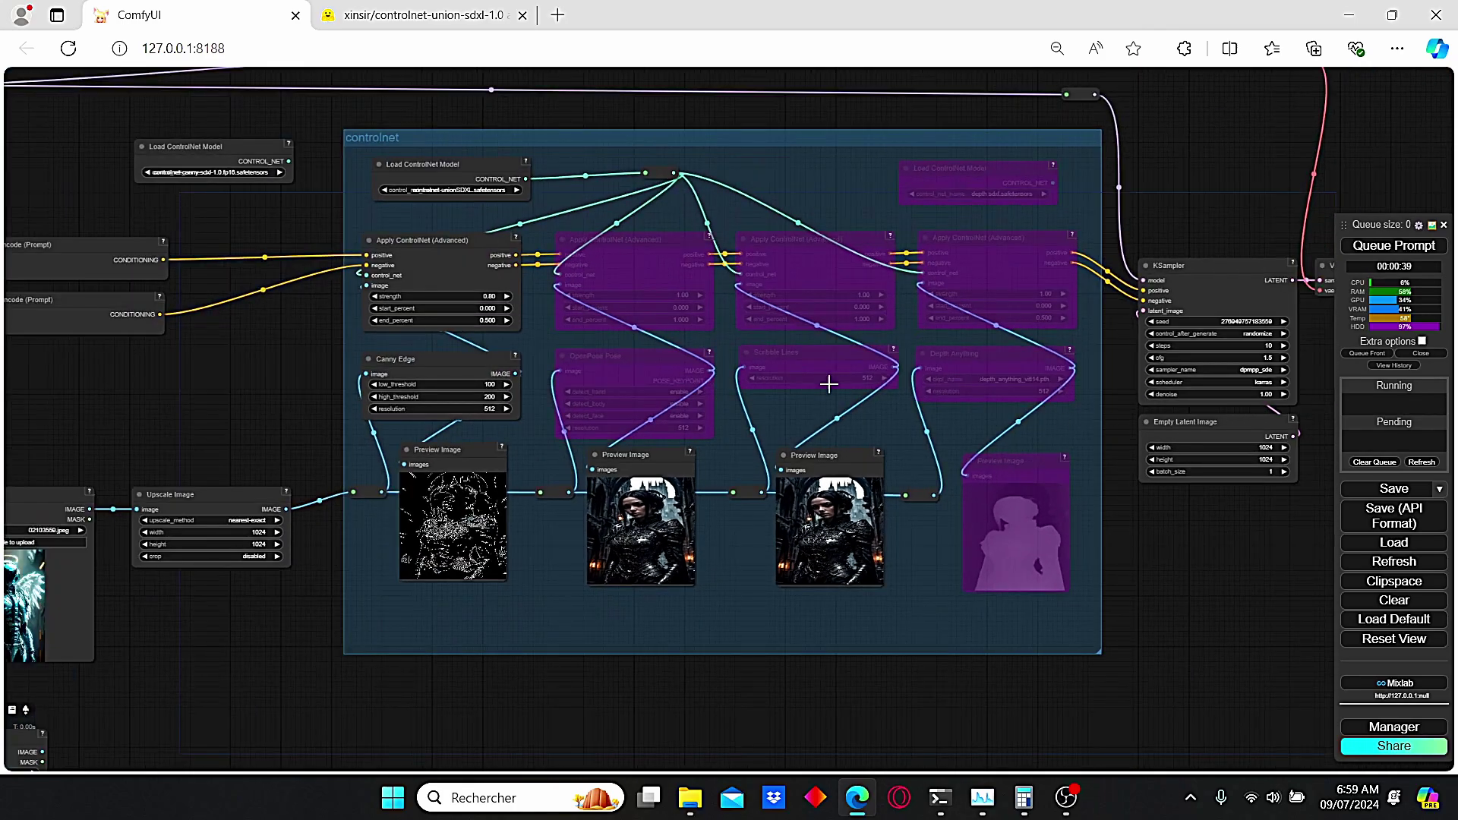
pyautogui.scroll(1, 826, 410)
pyautogui.scroll(3, 482, 368)
pyautogui.scroll(1, 486, 377)
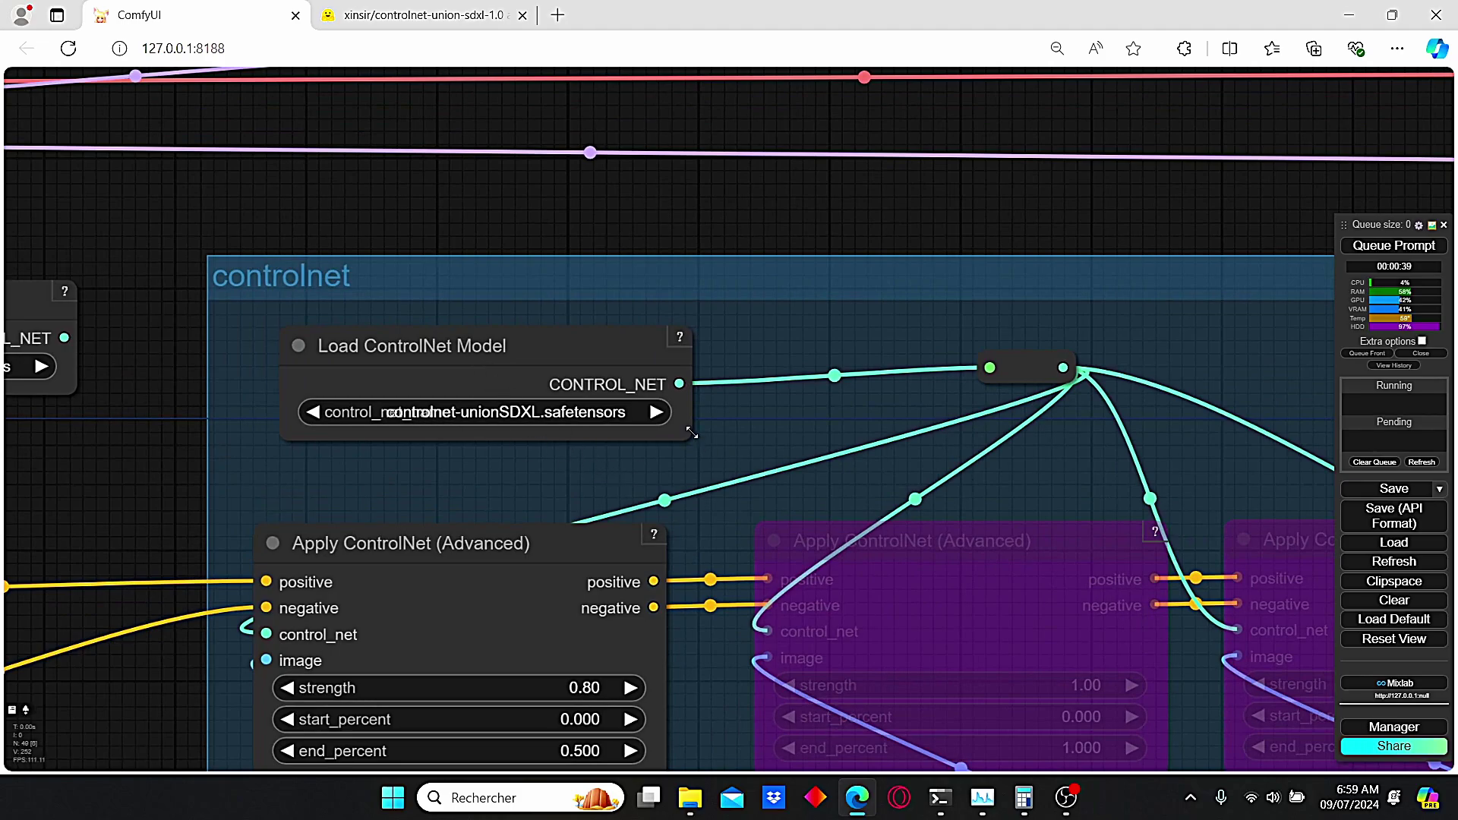
# - Widen the Load ControlNet Model node so the controlnet-unionSDXL.safetensors name fits
pyautogui.moveTo(690, 433); pyautogui.dragTo(823, 428)
pyautogui.scroll(-1, 584, 451)
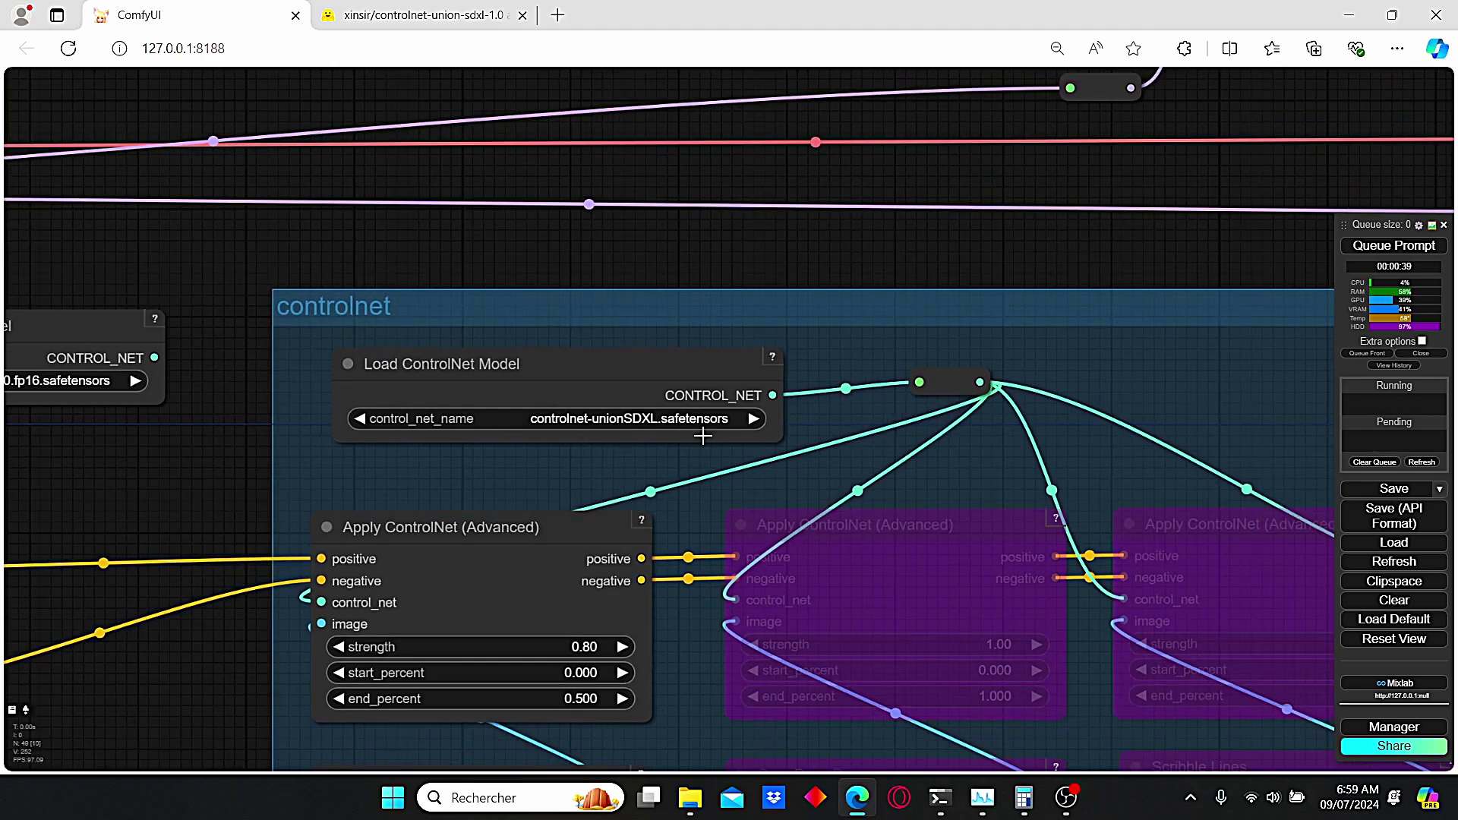
pyautogui.scroll(1, 594, 436)
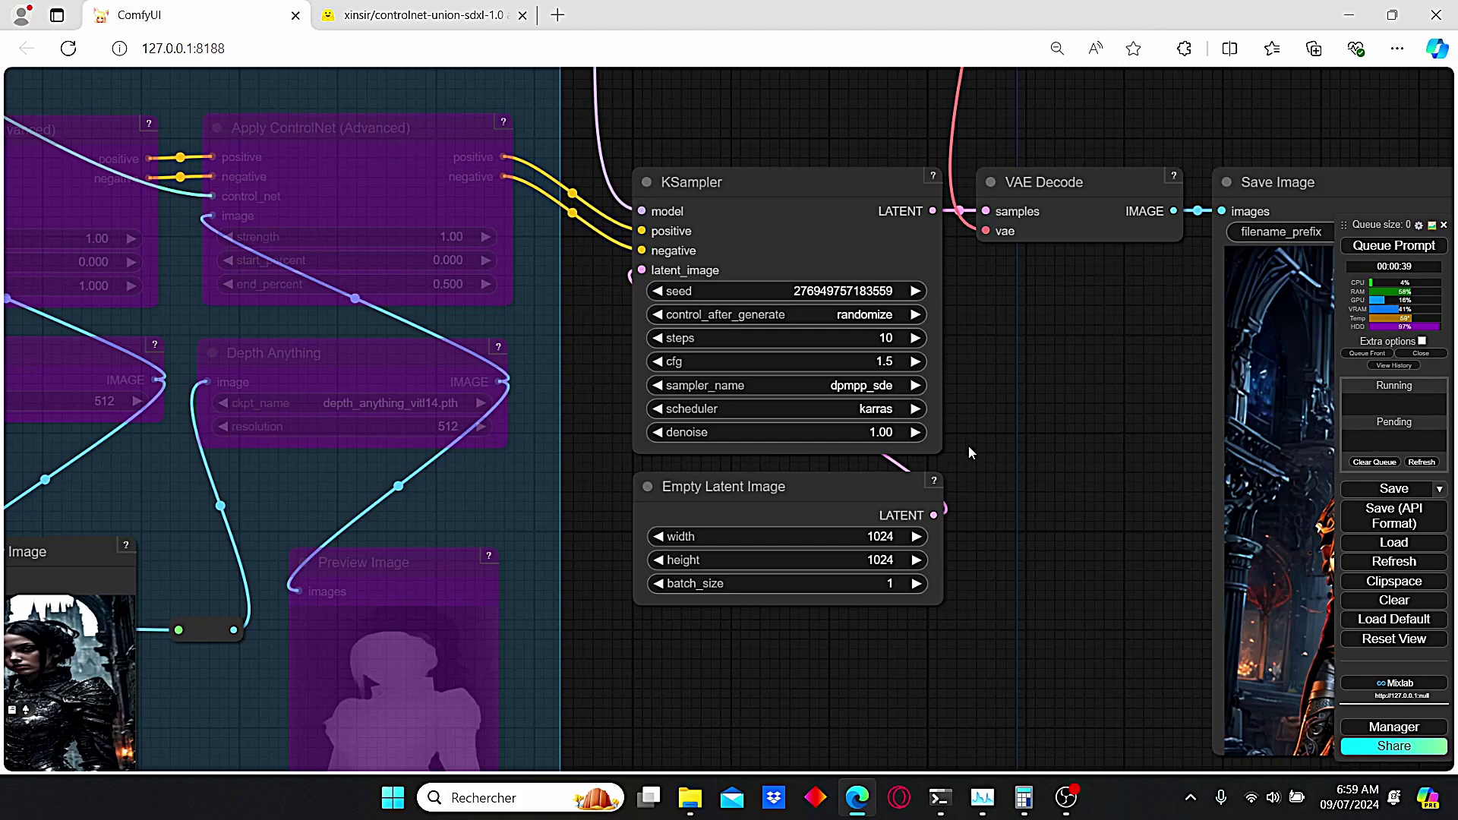
pyautogui.scroll(5, 853, 520)
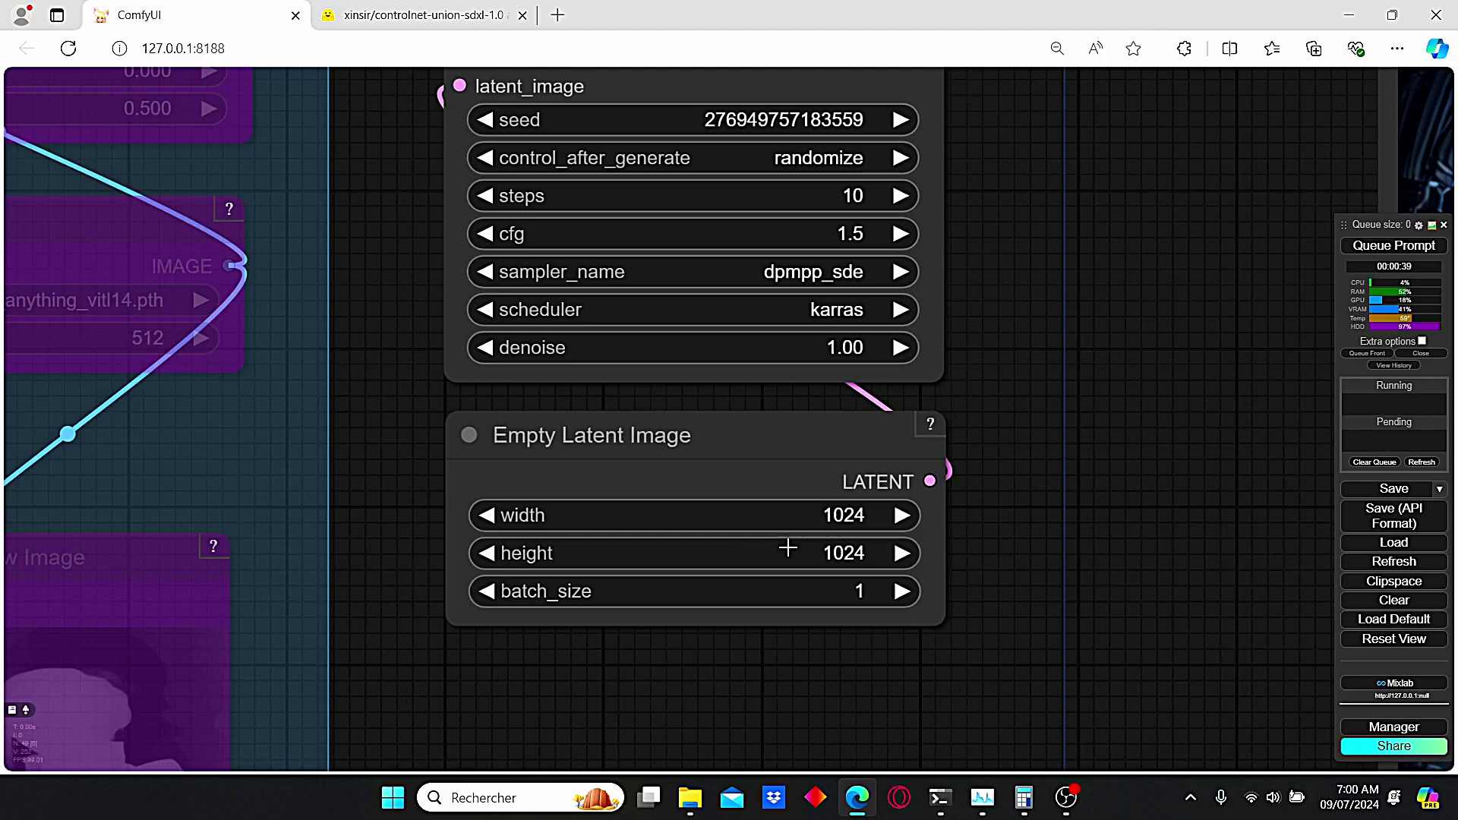
pyautogui.scroll(-3, 820, 504)
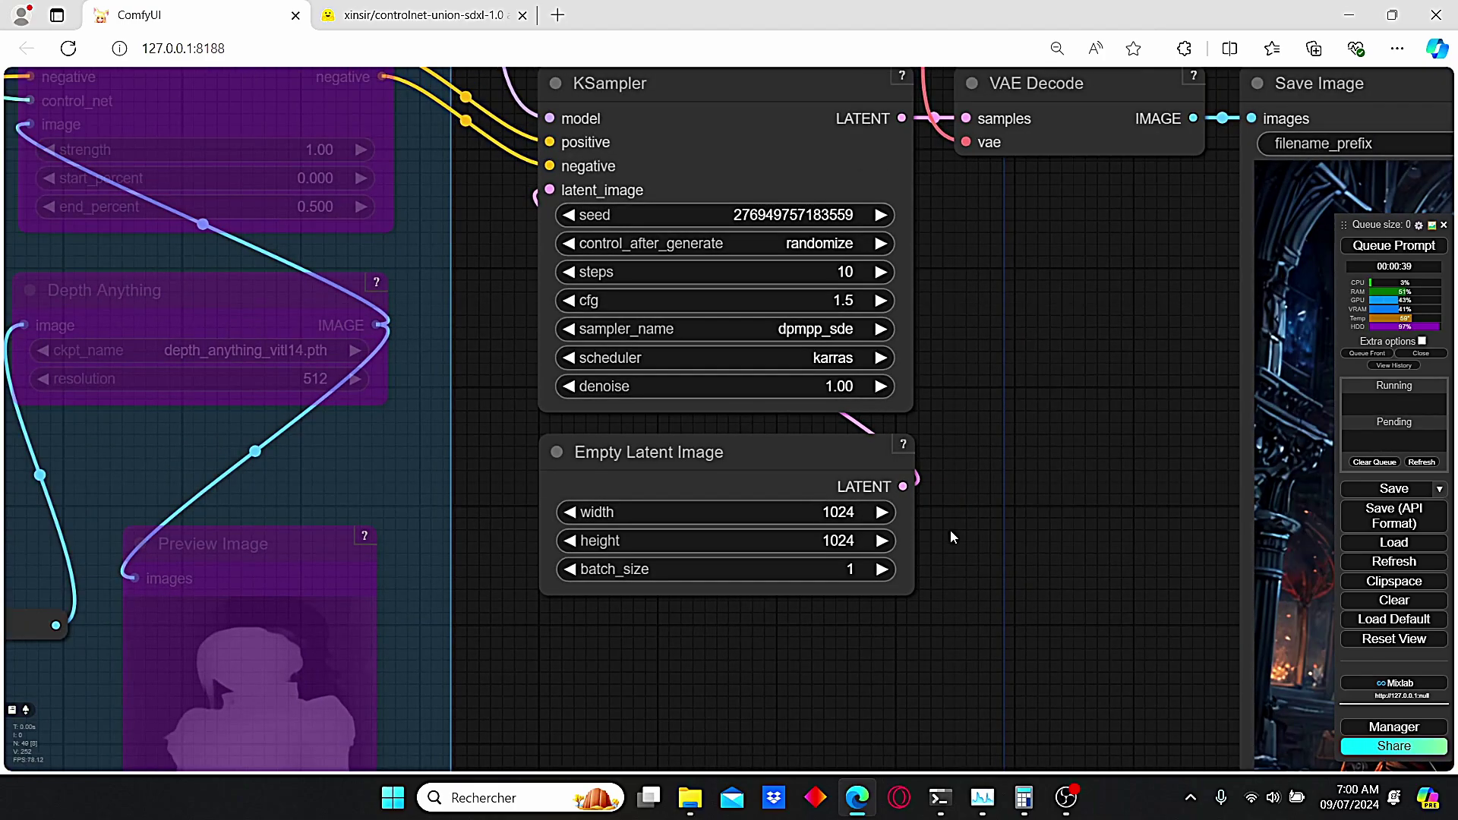
pyautogui.scroll(-3, 950, 529)
pyautogui.moveTo(1000, 469); pyautogui.dragTo(919, 247)
pyautogui.scroll(-2, 998, 324)
pyautogui.moveTo(1376, 161); pyautogui.dragTo(1063, 419)
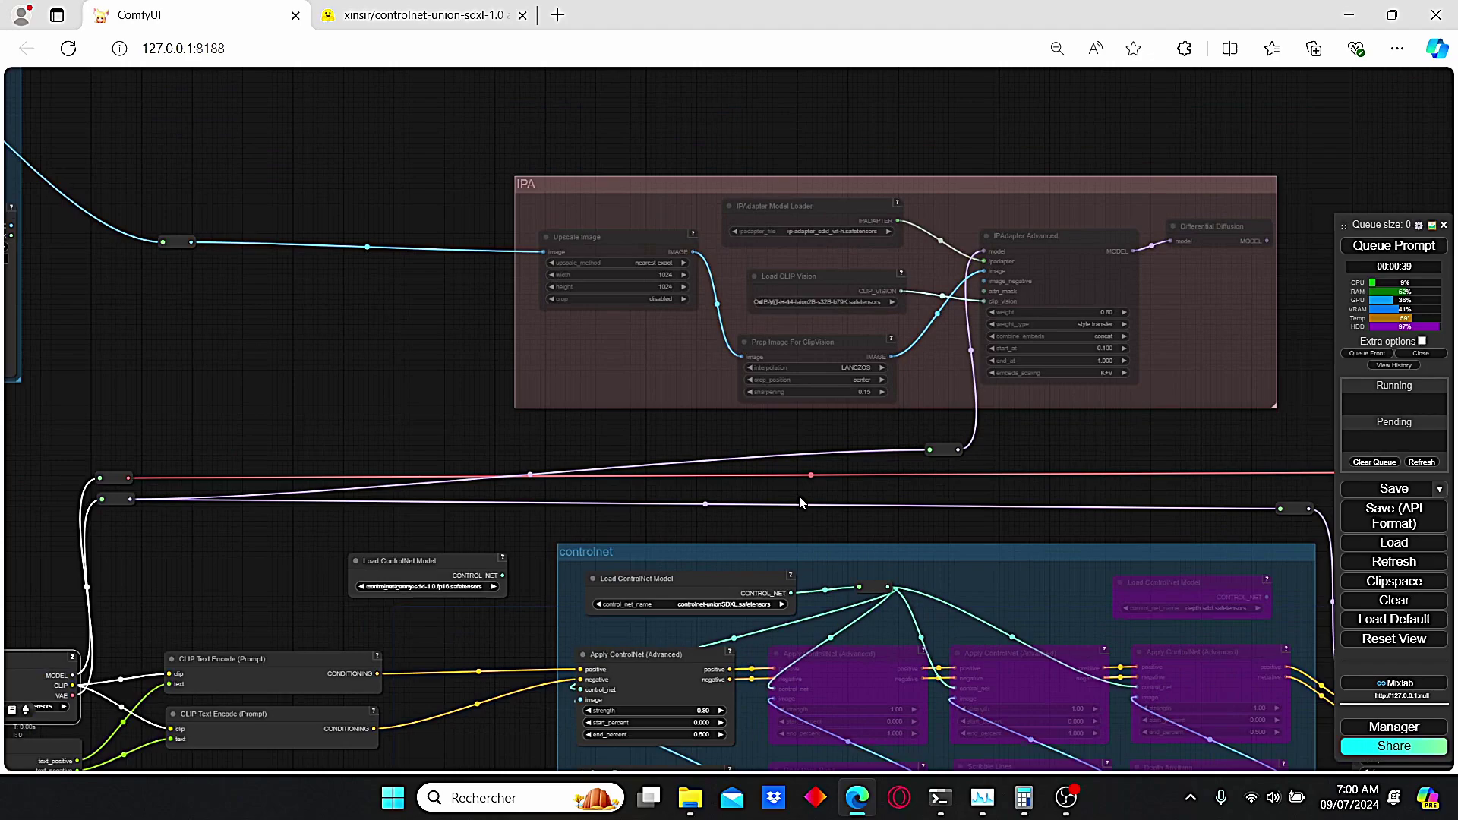
pyautogui.scroll(3, 1063, 420)
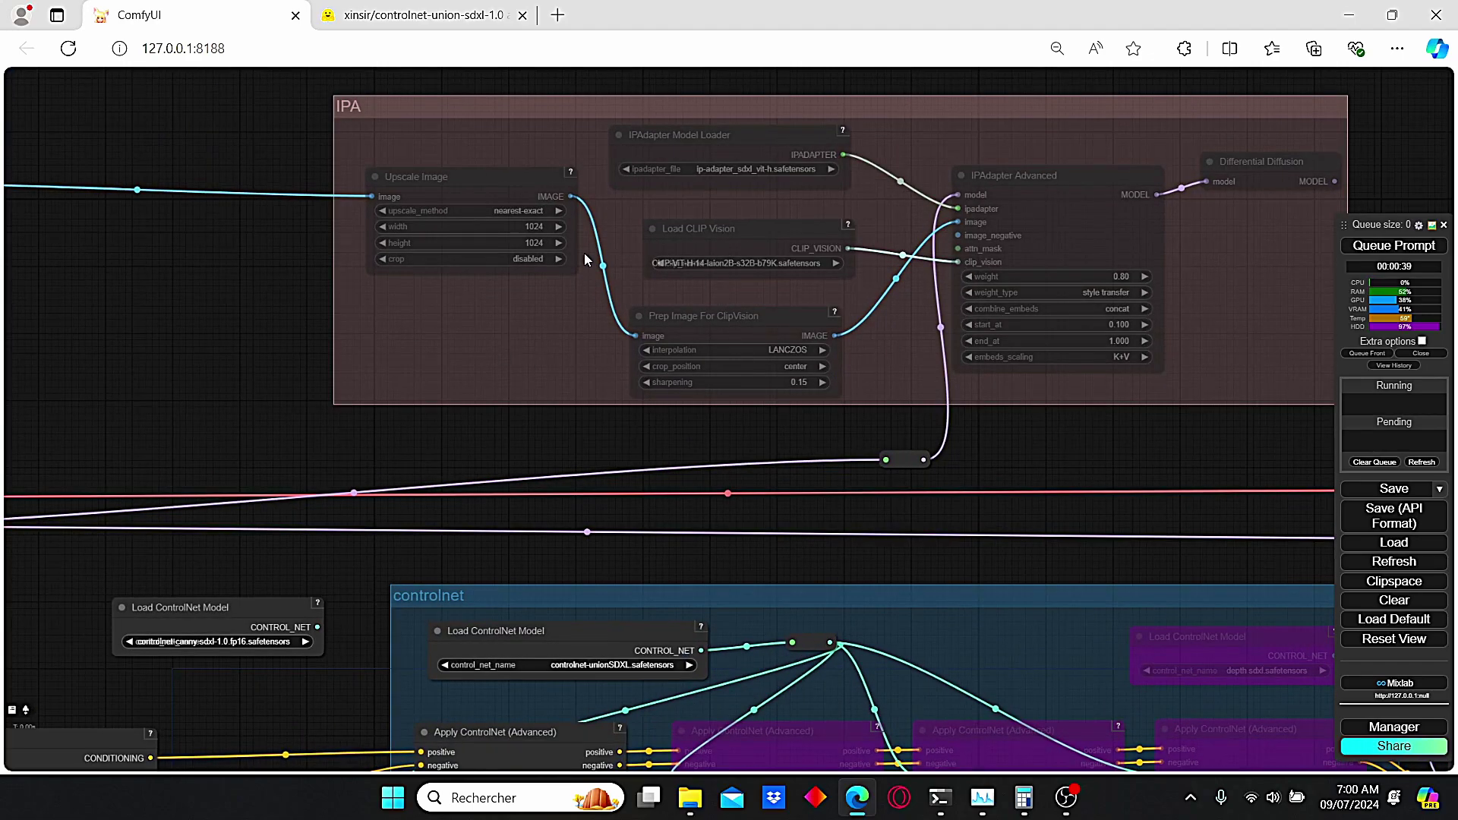
pyautogui.moveTo(941, 274); pyautogui.dragTo(794, 281)
pyautogui.scroll(1, 857, 403)
pyautogui.scroll(1, 747, 428)
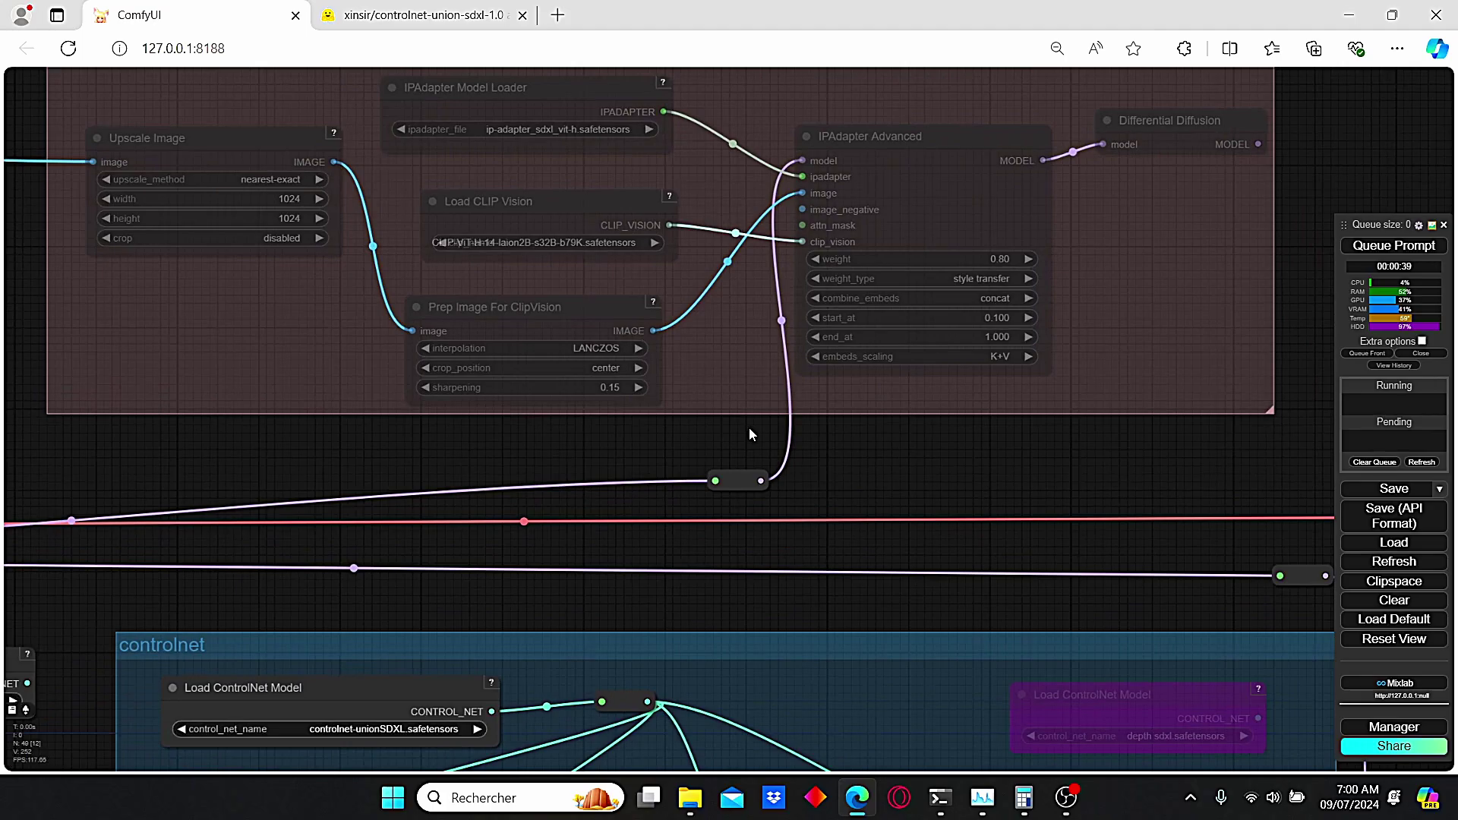
pyautogui.scroll(-2, 748, 427)
pyautogui.moveTo(908, 458); pyautogui.dragTo(653, 404)
pyautogui.scroll(4, 678, 465)
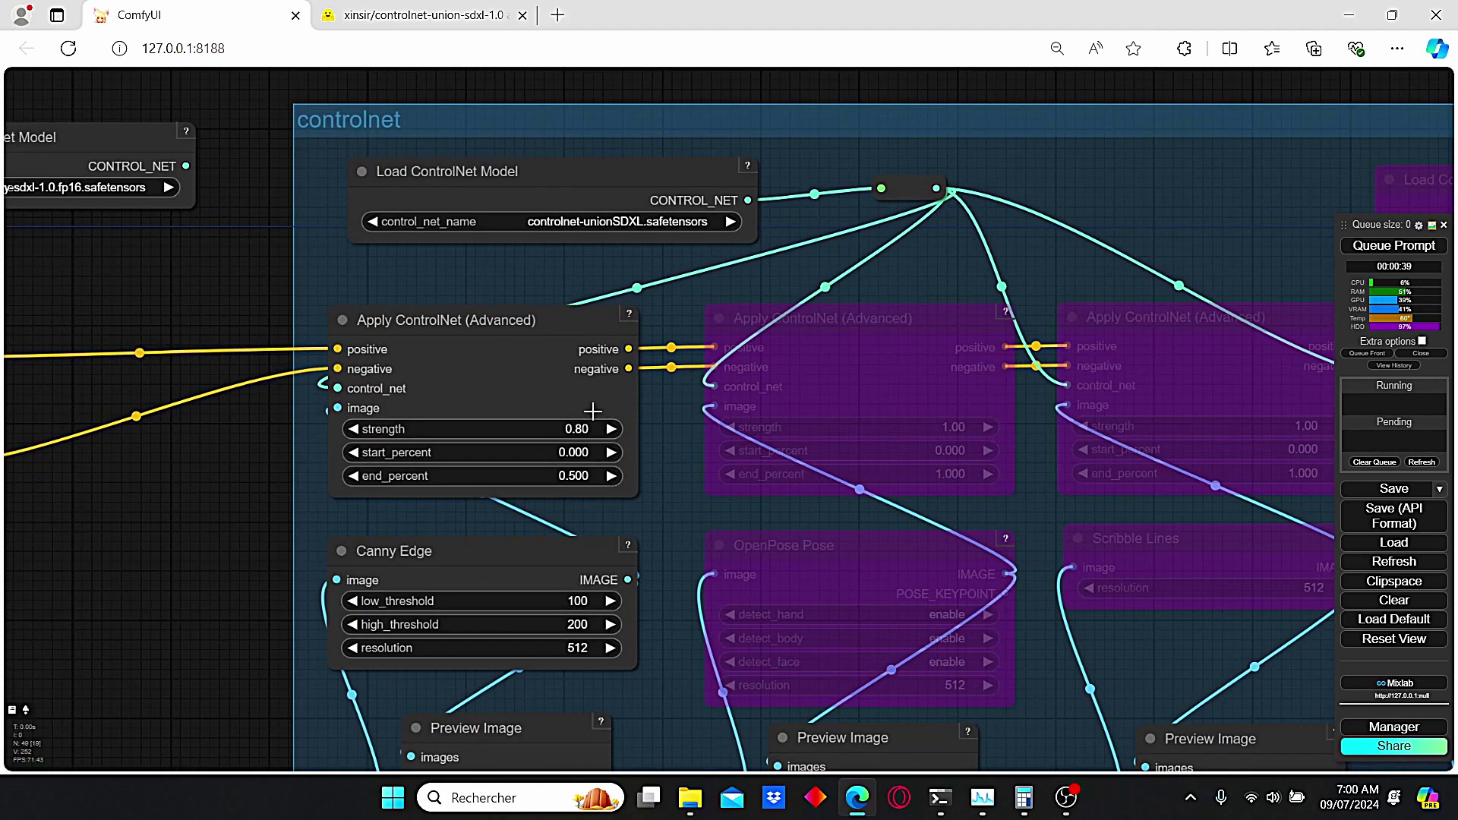
pyautogui.scroll(-4, 616, 427)
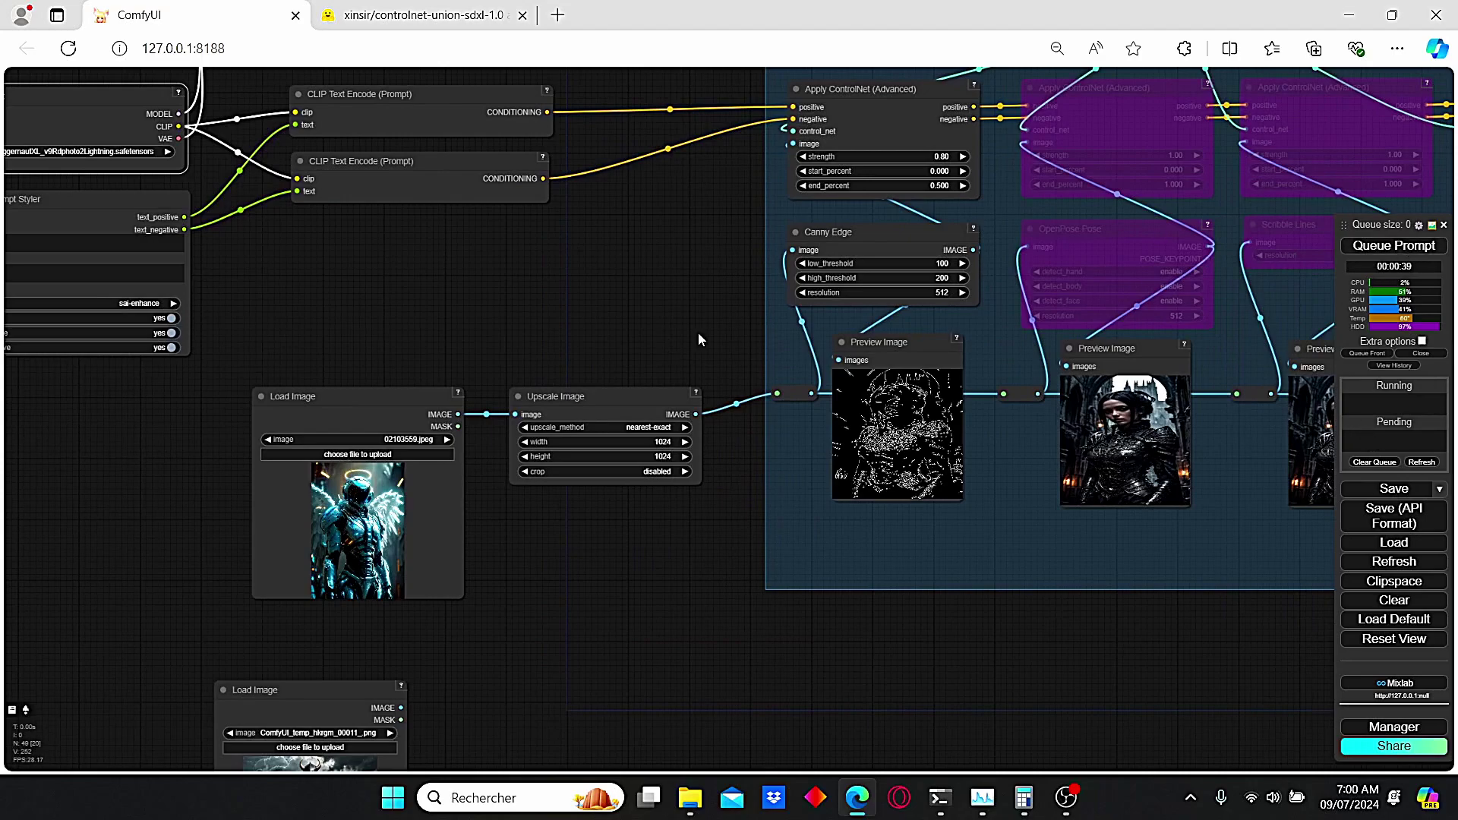
pyautogui.scroll(3, 1158, 672)
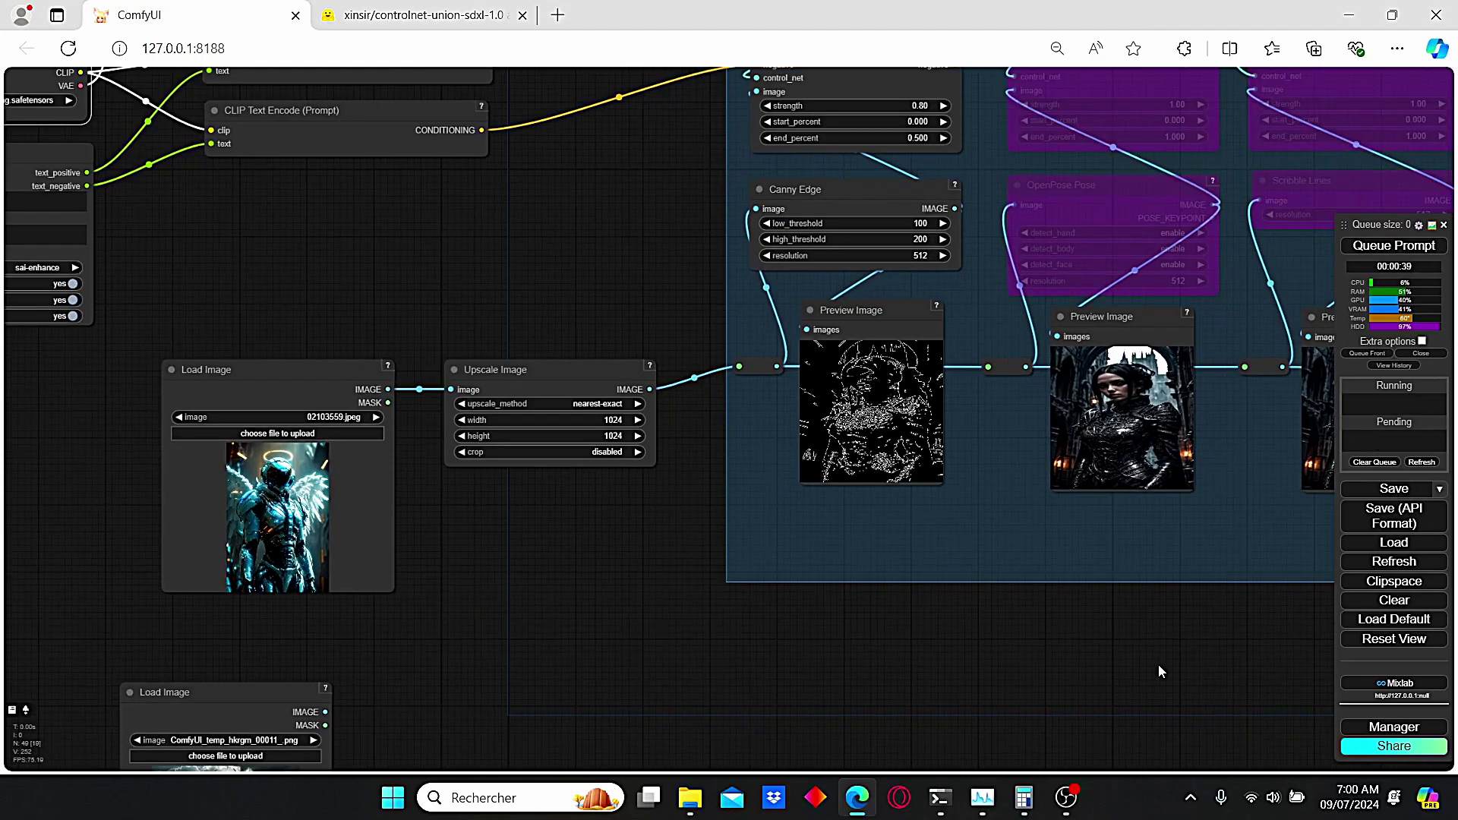
pyautogui.scroll(-4, 1159, 670)
# - Inspect the controlnet previews and generated angel image, then view the server console log
pyautogui.moveTo(1158, 672); pyautogui.dragTo(969, 644)
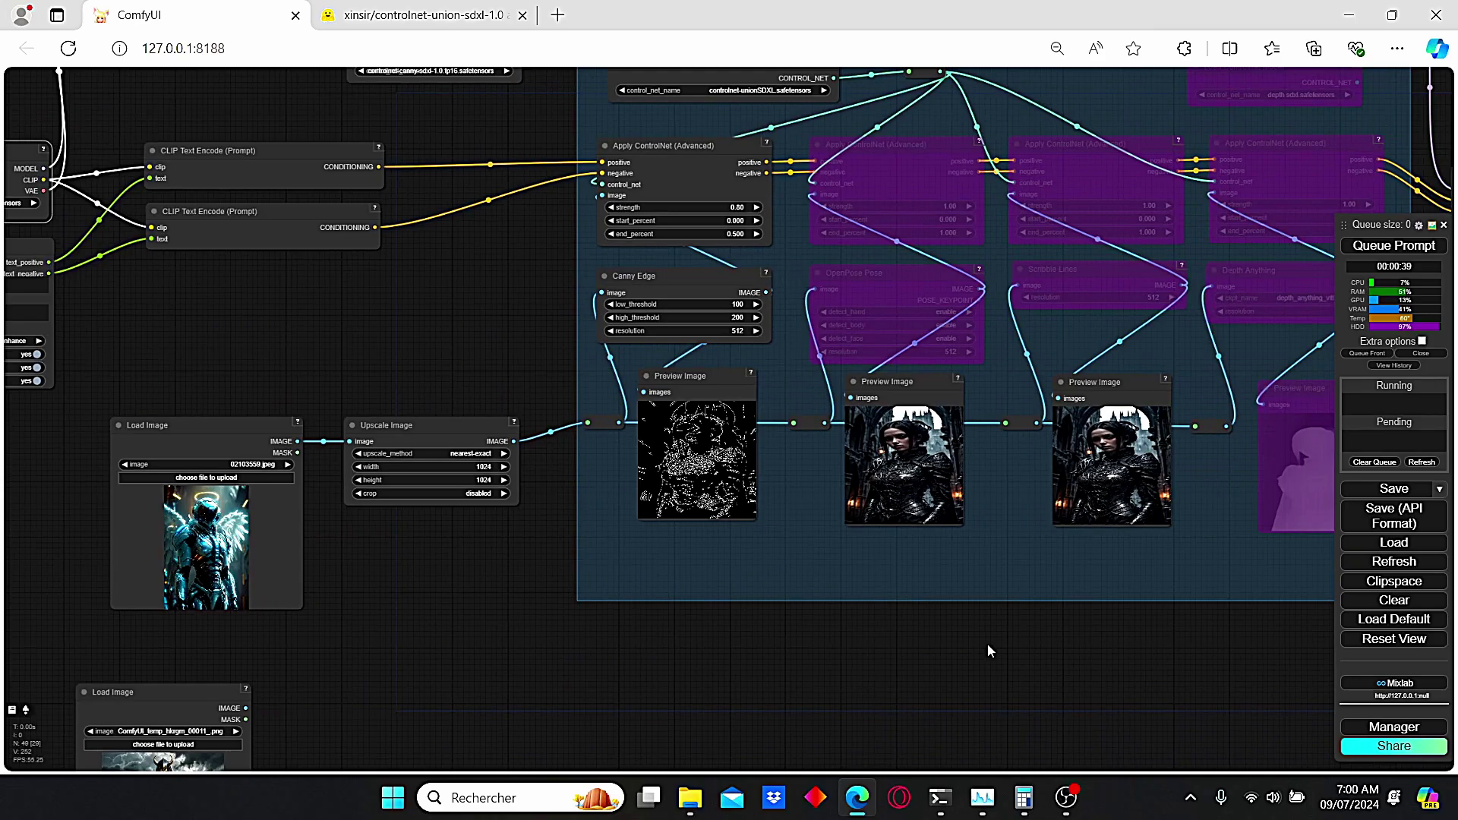
pyautogui.scroll(2, 993, 644)
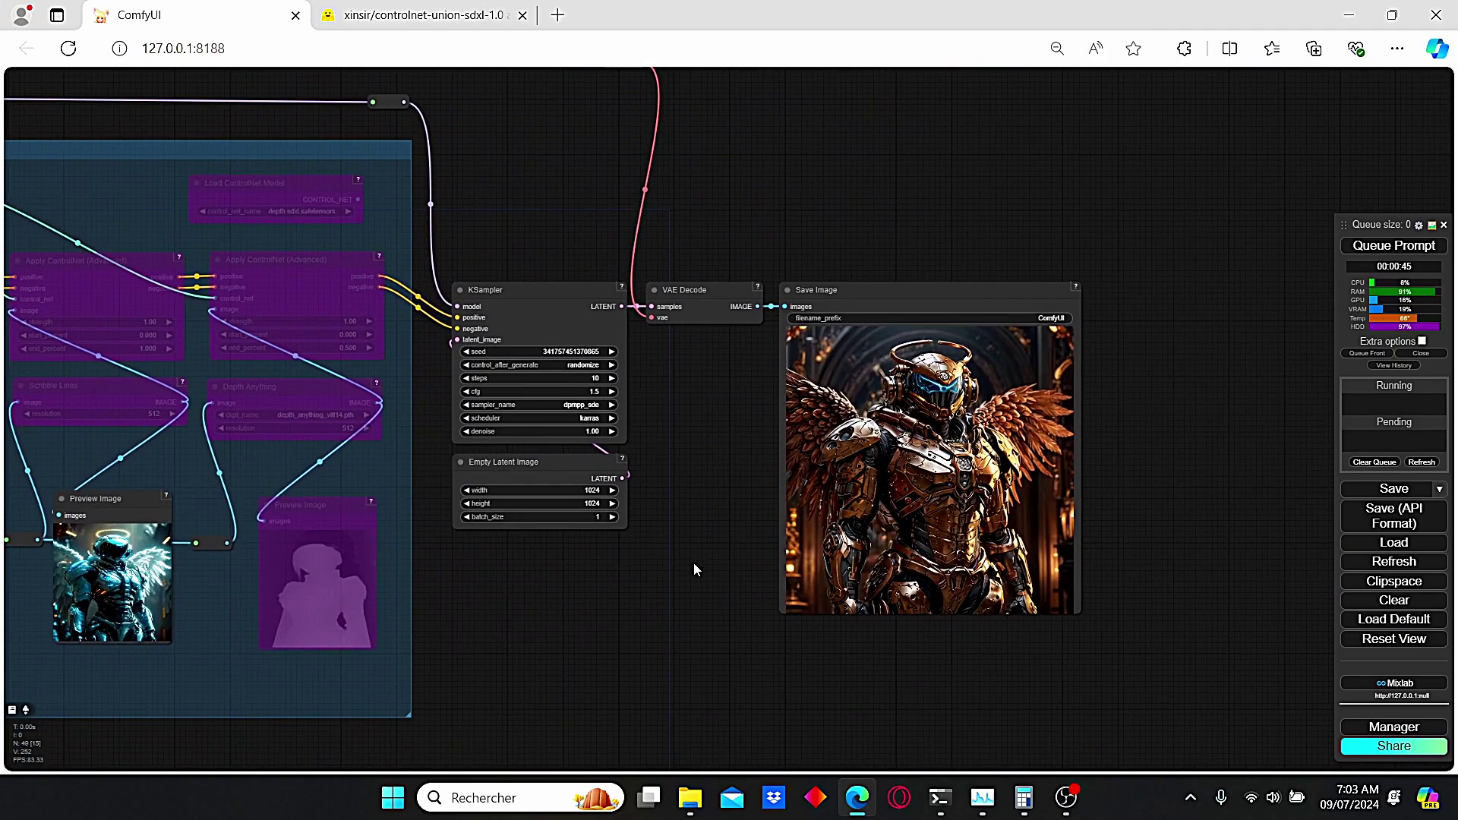
pyautogui.scroll(1, 1041, 433)
pyautogui.scroll(1, 1047, 424)
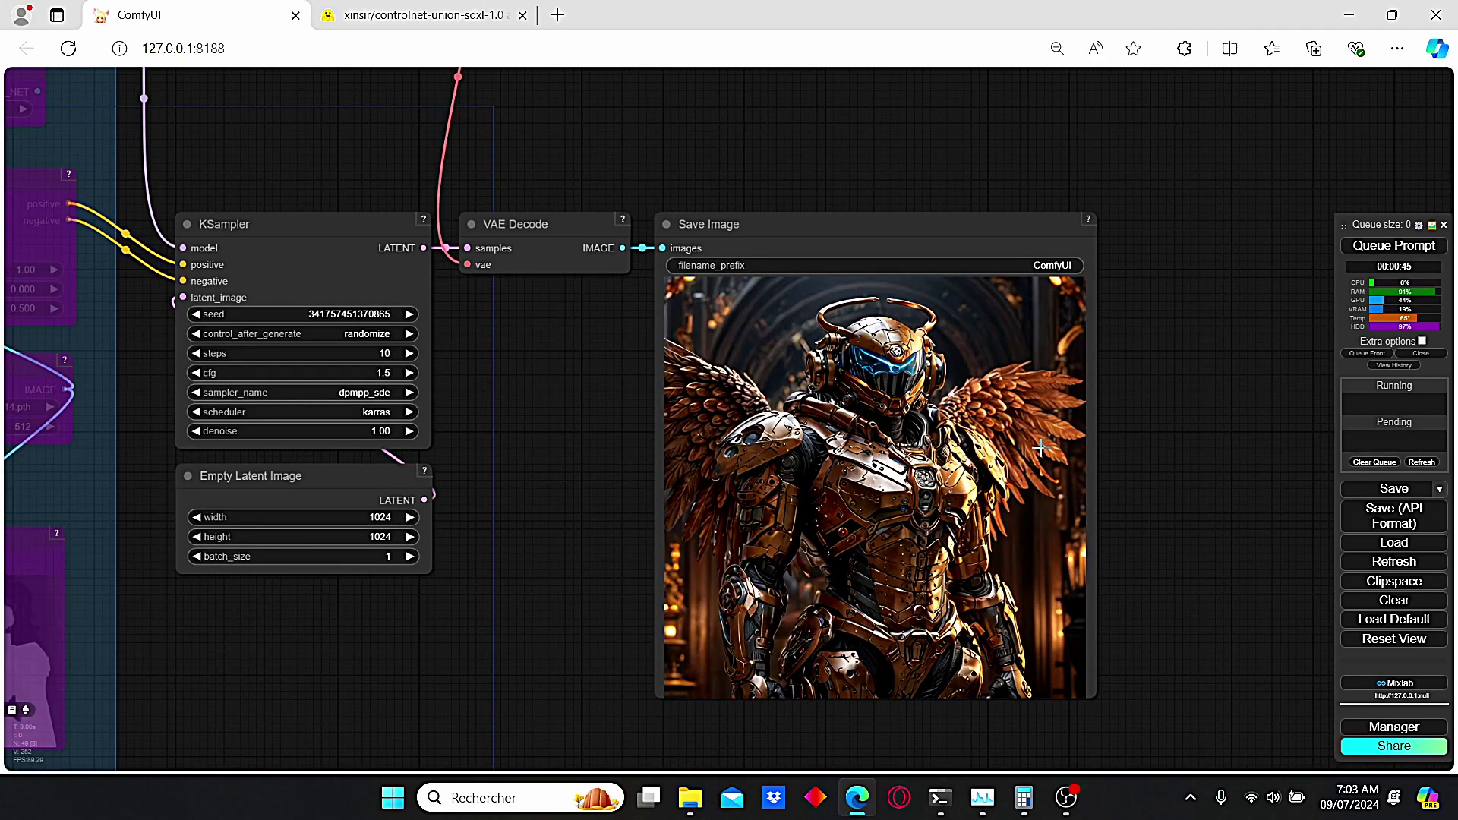
pyautogui.scroll(4, 1040, 447)
pyautogui.moveTo(795, 457); pyautogui.dragTo(704, 322)
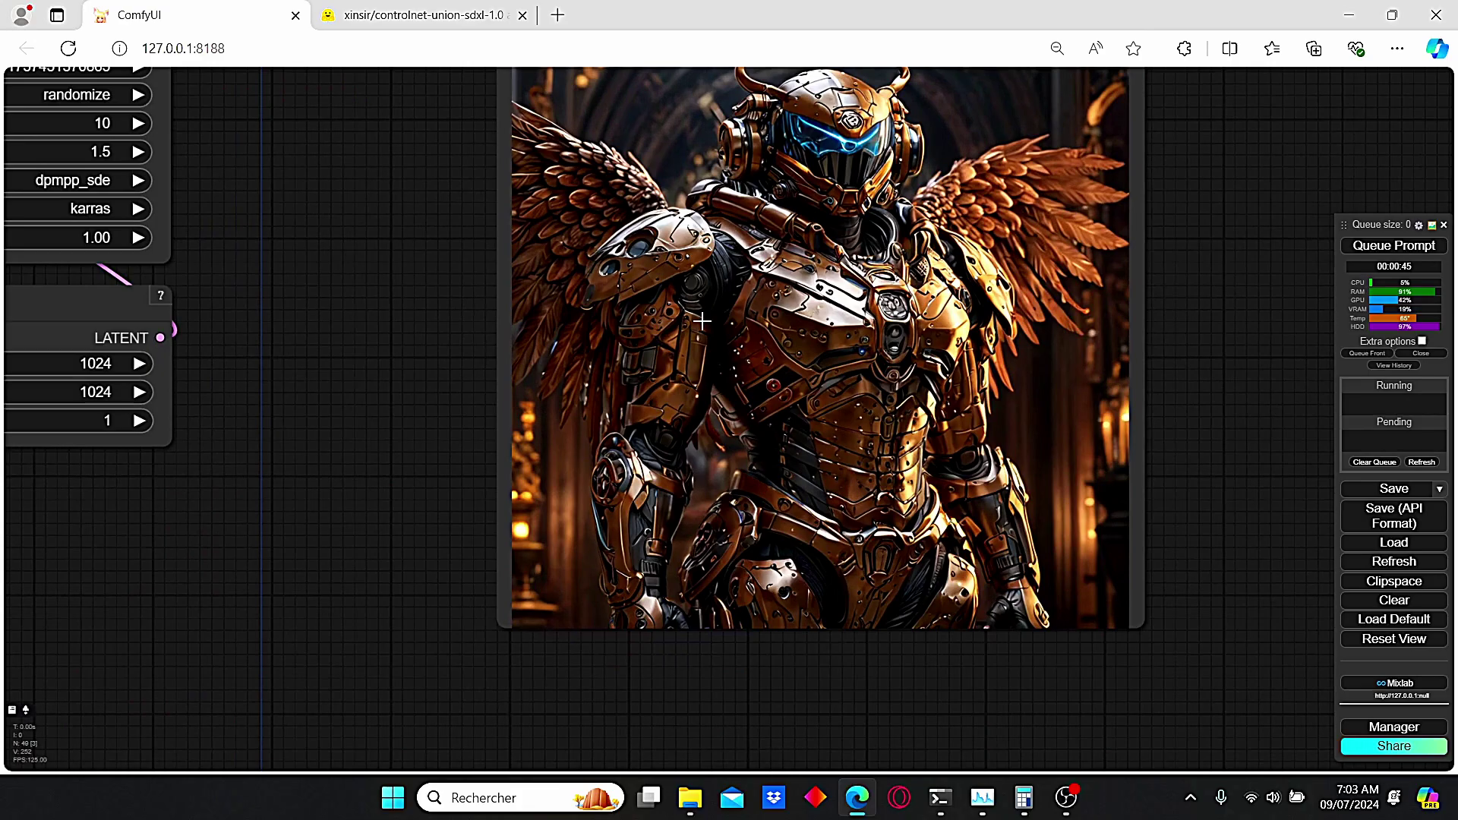
pyautogui.scroll(-3, 916, 335)
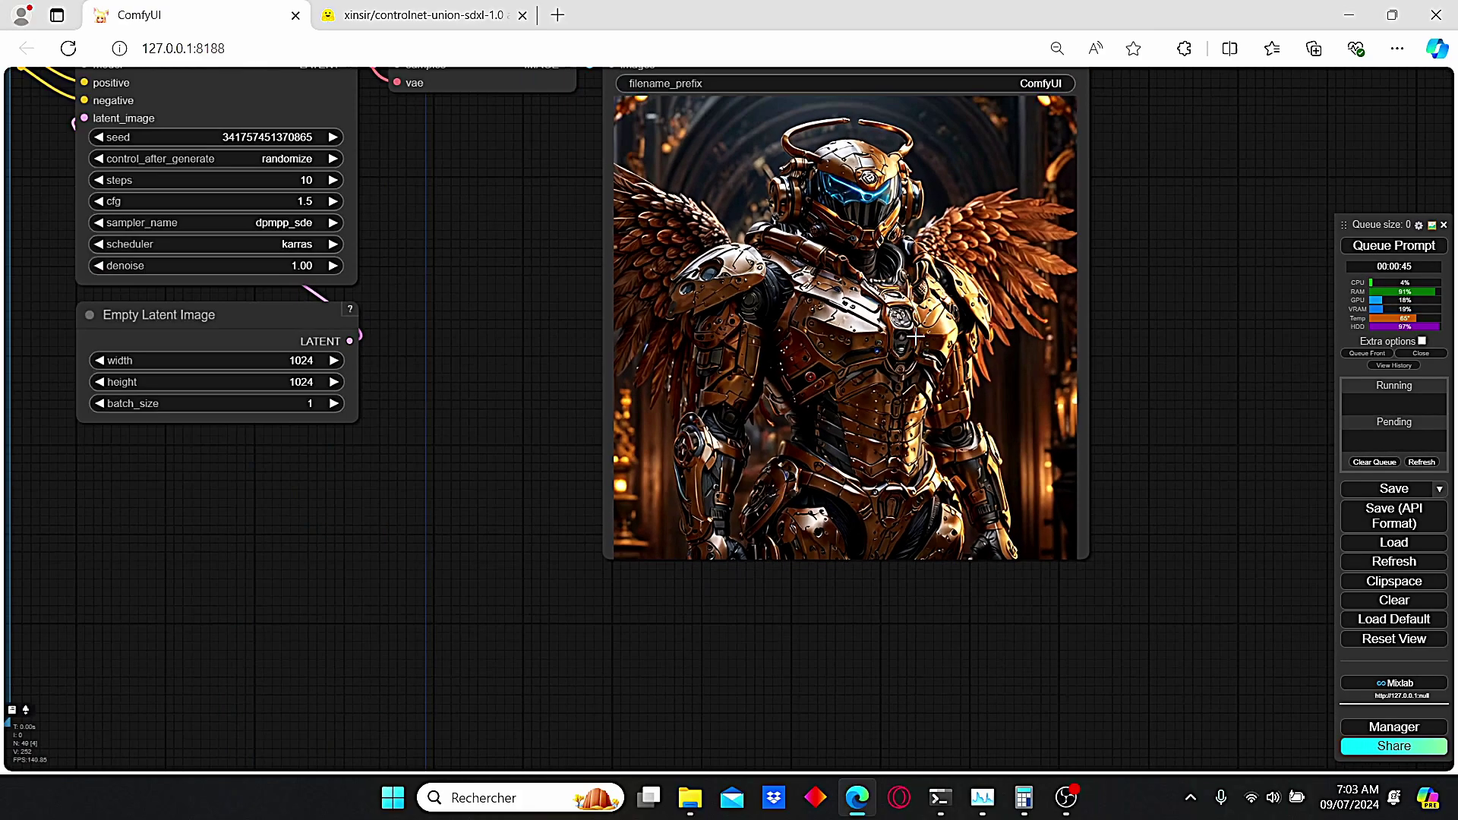
pyautogui.scroll(-2, 519, 365)
pyautogui.moveTo(519, 366); pyautogui.dragTo(1046, 489)
pyautogui.moveTo(365, 501)
pyautogui.mouseDown()
pyautogui.moveTo(1089, 599)
pyautogui.moveTo(660, 598)
pyautogui.mouseUp()
pyautogui.click(939, 798)
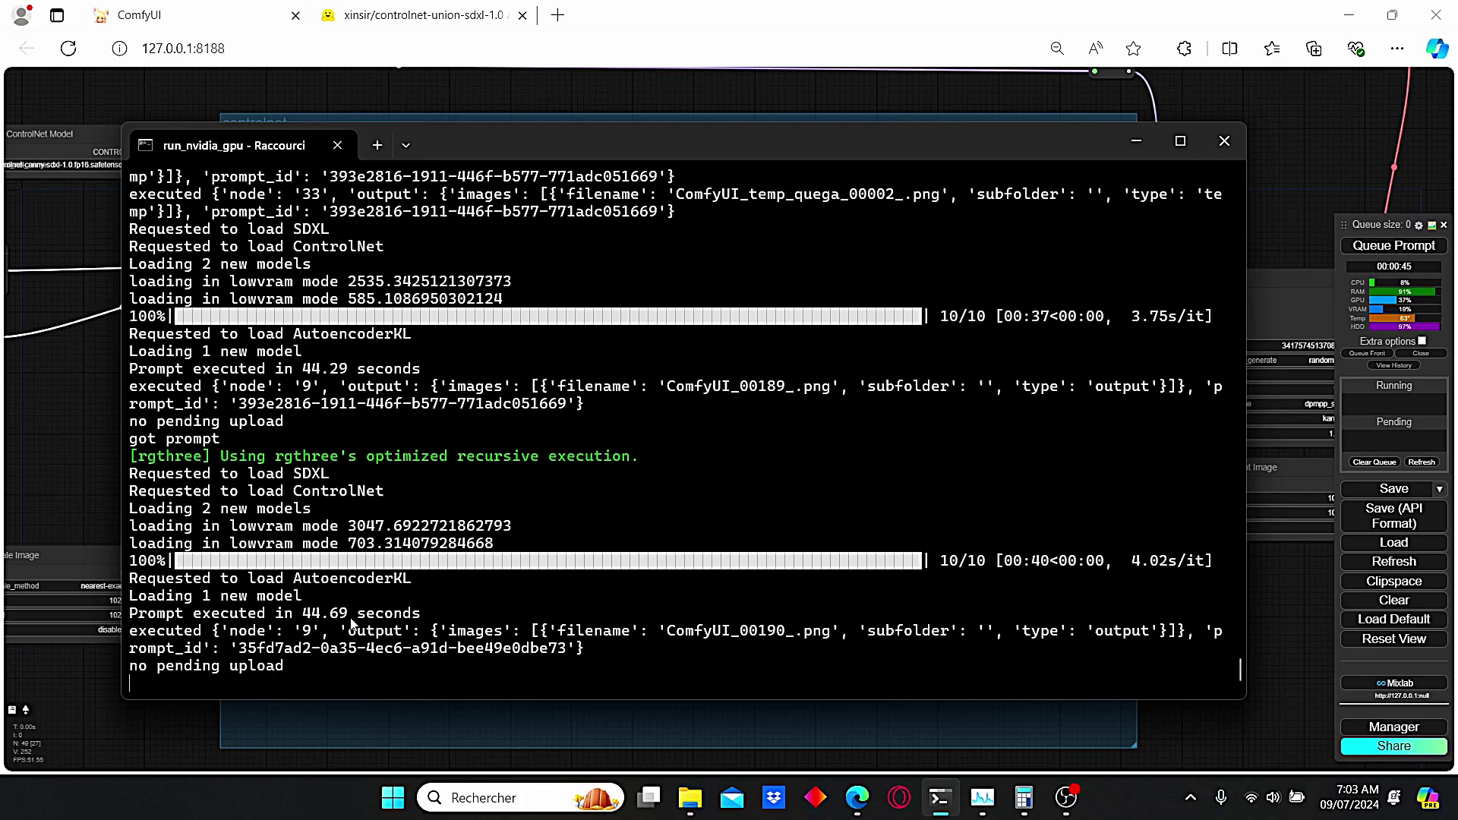
pyautogui.scroll(5, 295, 620)
pyautogui.scroll(-3, 295, 620)
pyautogui.scroll(-2, 319, 644)
# - Wire the canny ControlNet model into Apply ControlNet, queue a render, and inspect the result
pyautogui.click(939, 798)
pyautogui.scroll(4, 326, 256)
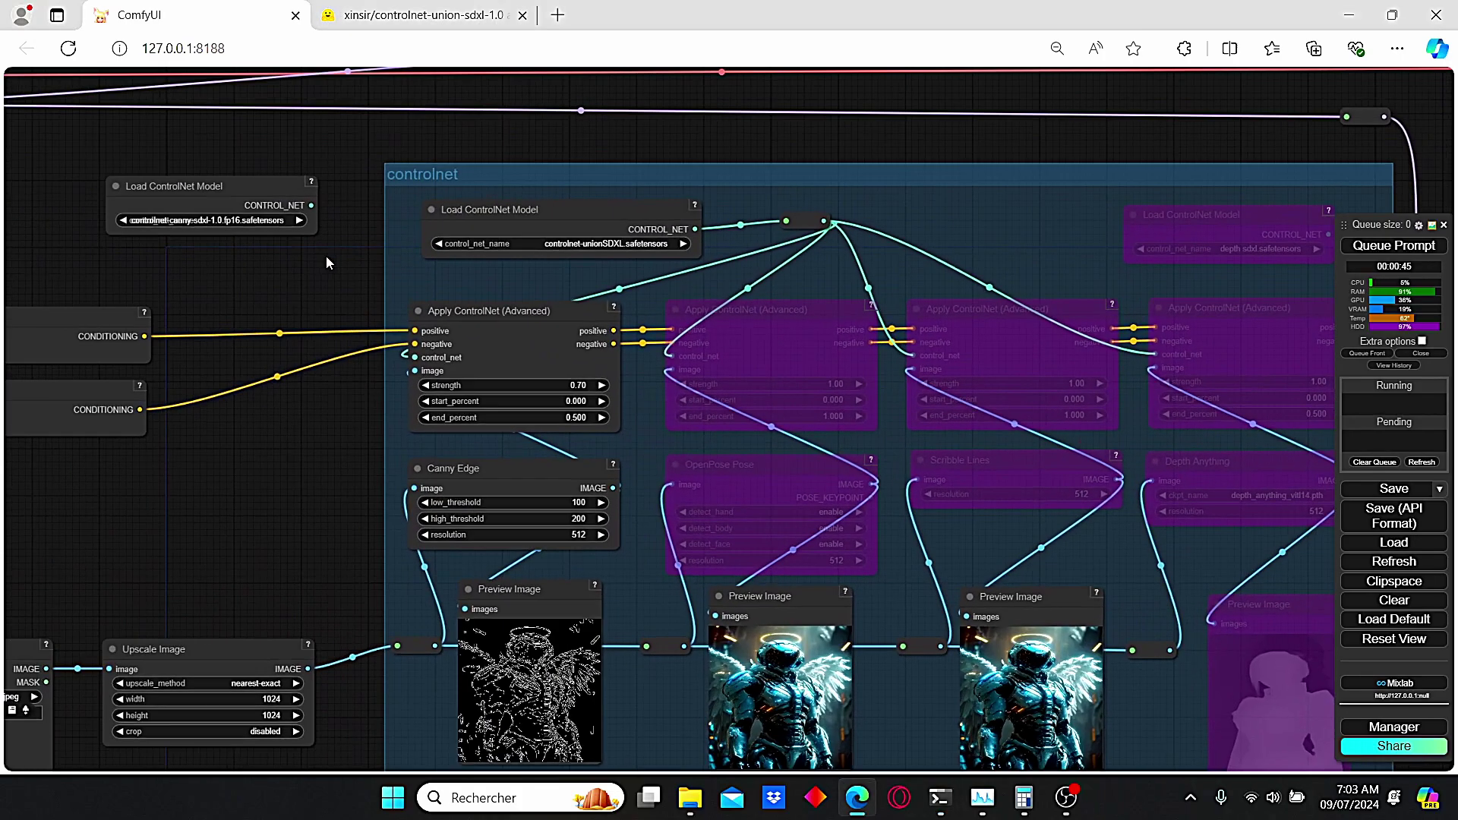
pyautogui.scroll(3, 281, 253)
pyautogui.moveTo(282, 251)
pyautogui.mouseDown()
pyautogui.moveTo(376, 216)
pyautogui.moveTo(524, 390)
pyautogui.mouseUp()
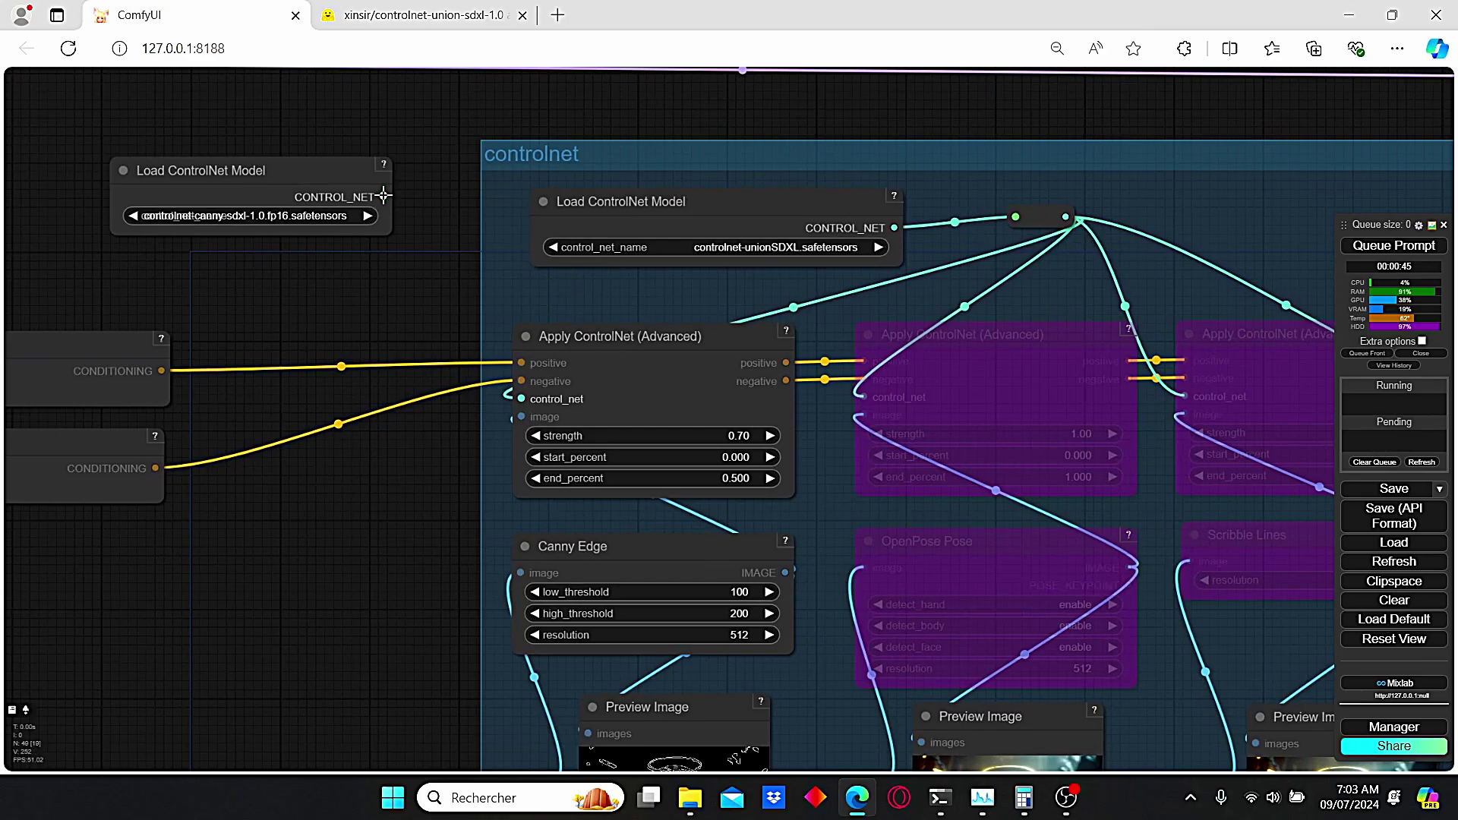
pyautogui.scroll(-2, 793, 299)
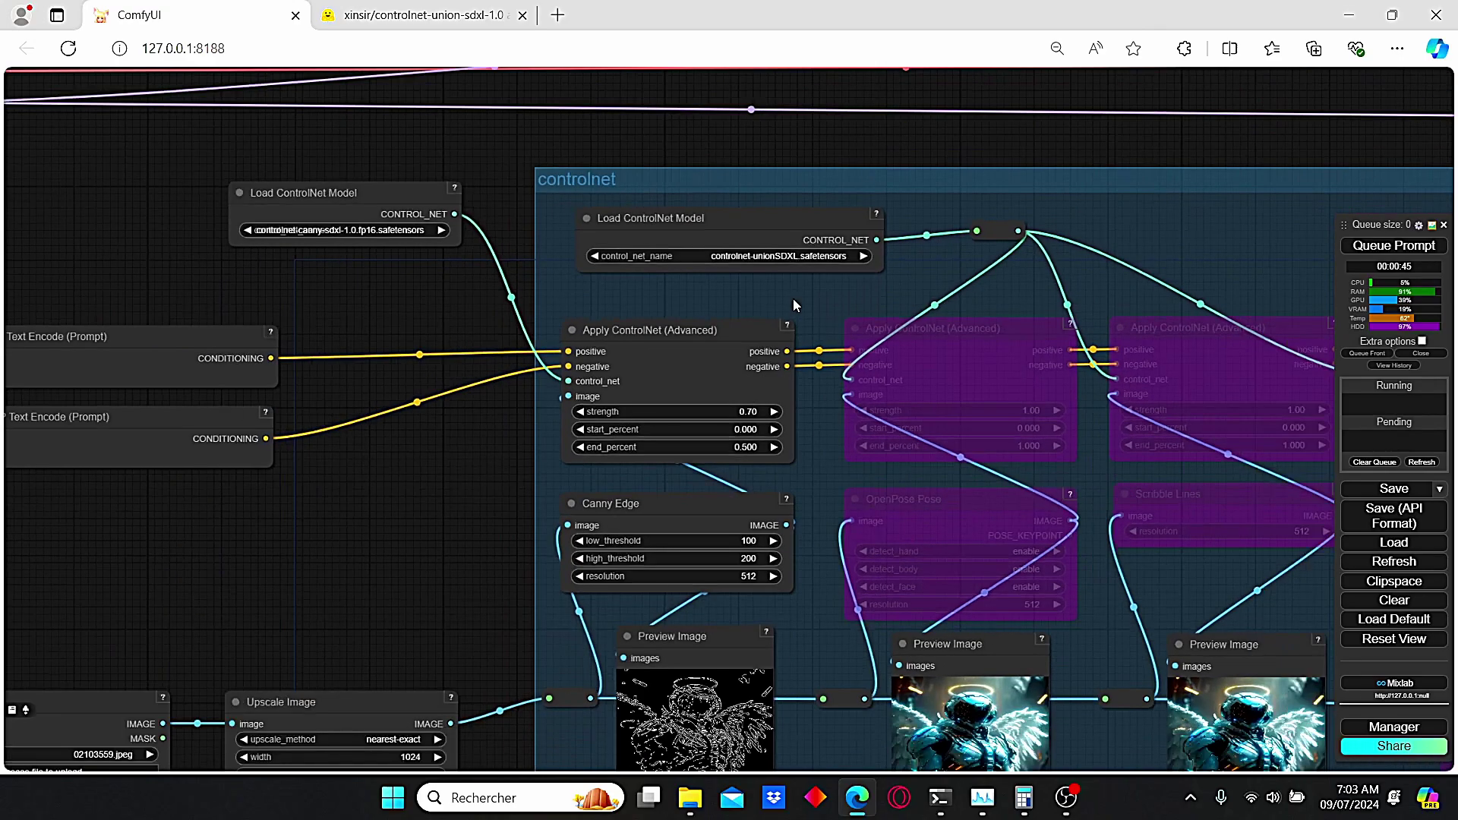
pyautogui.scroll(-2, 1015, 305)
pyautogui.scroll(1, 820, 280)
pyautogui.click(1381, 247)
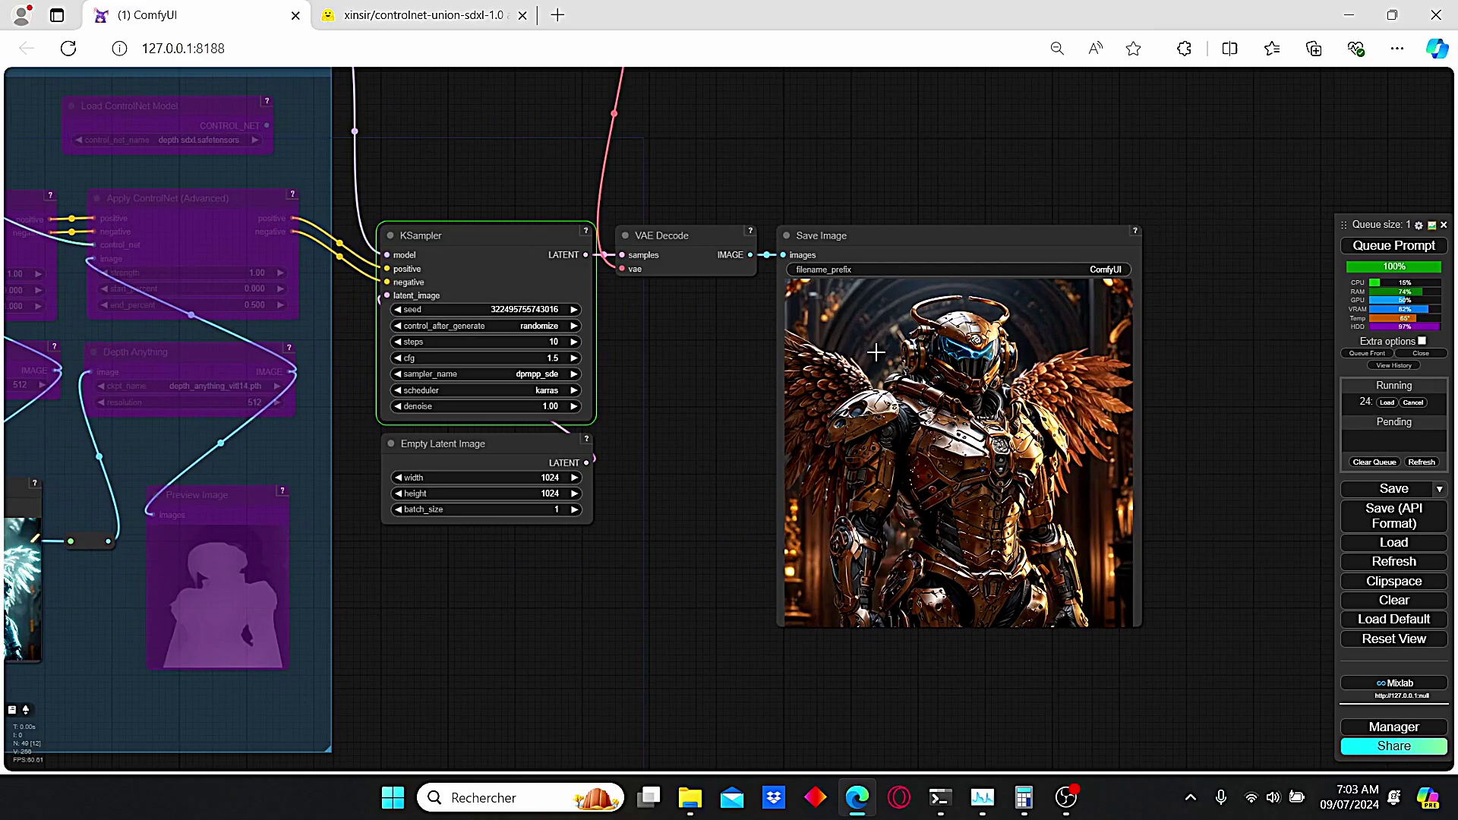
pyautogui.rightClick(881, 360)
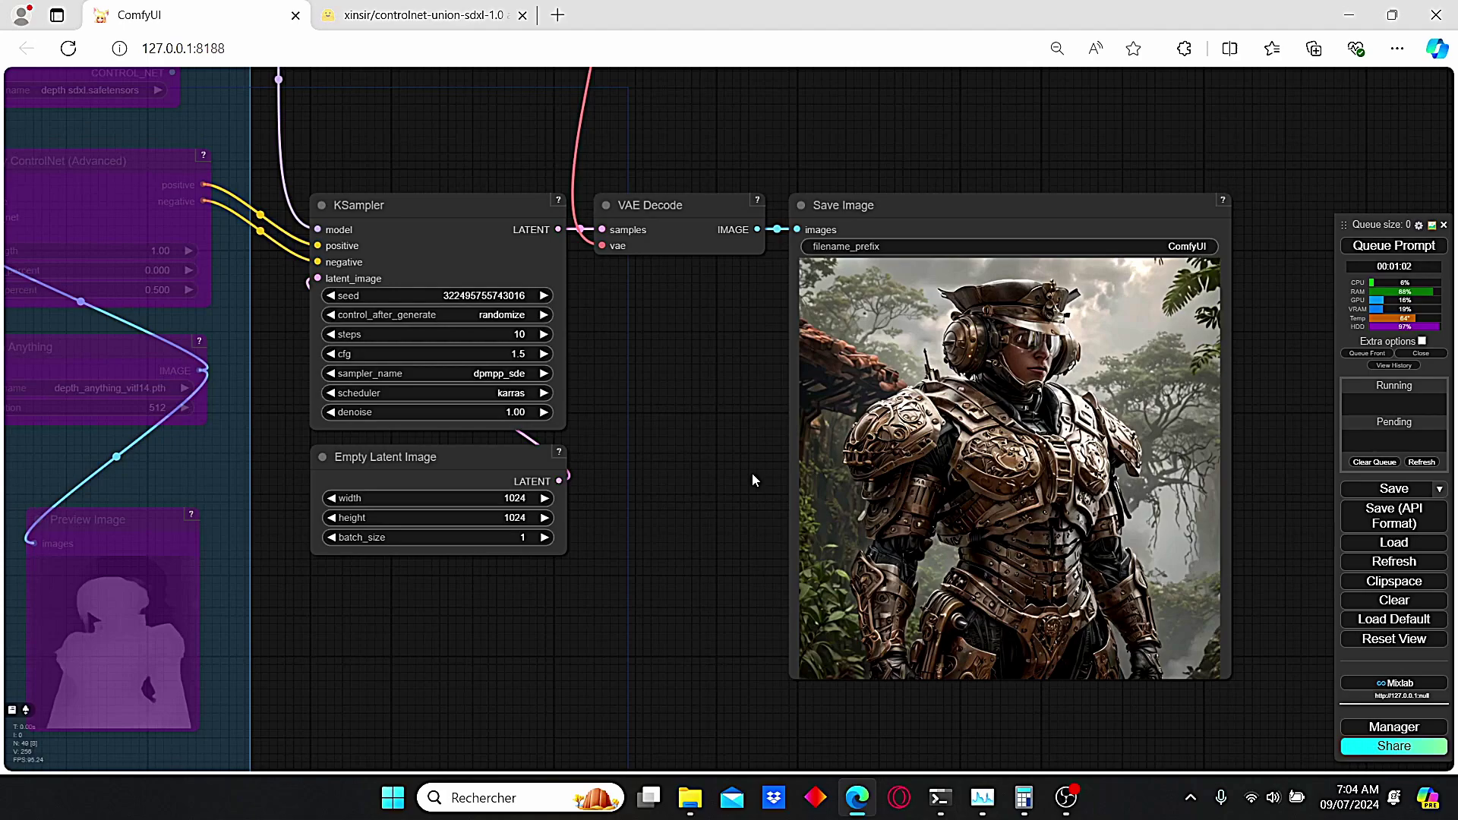
pyautogui.scroll(-5, 775, 460)
pyautogui.scroll(6, 731, 480)
pyautogui.scroll(2, 718, 495)
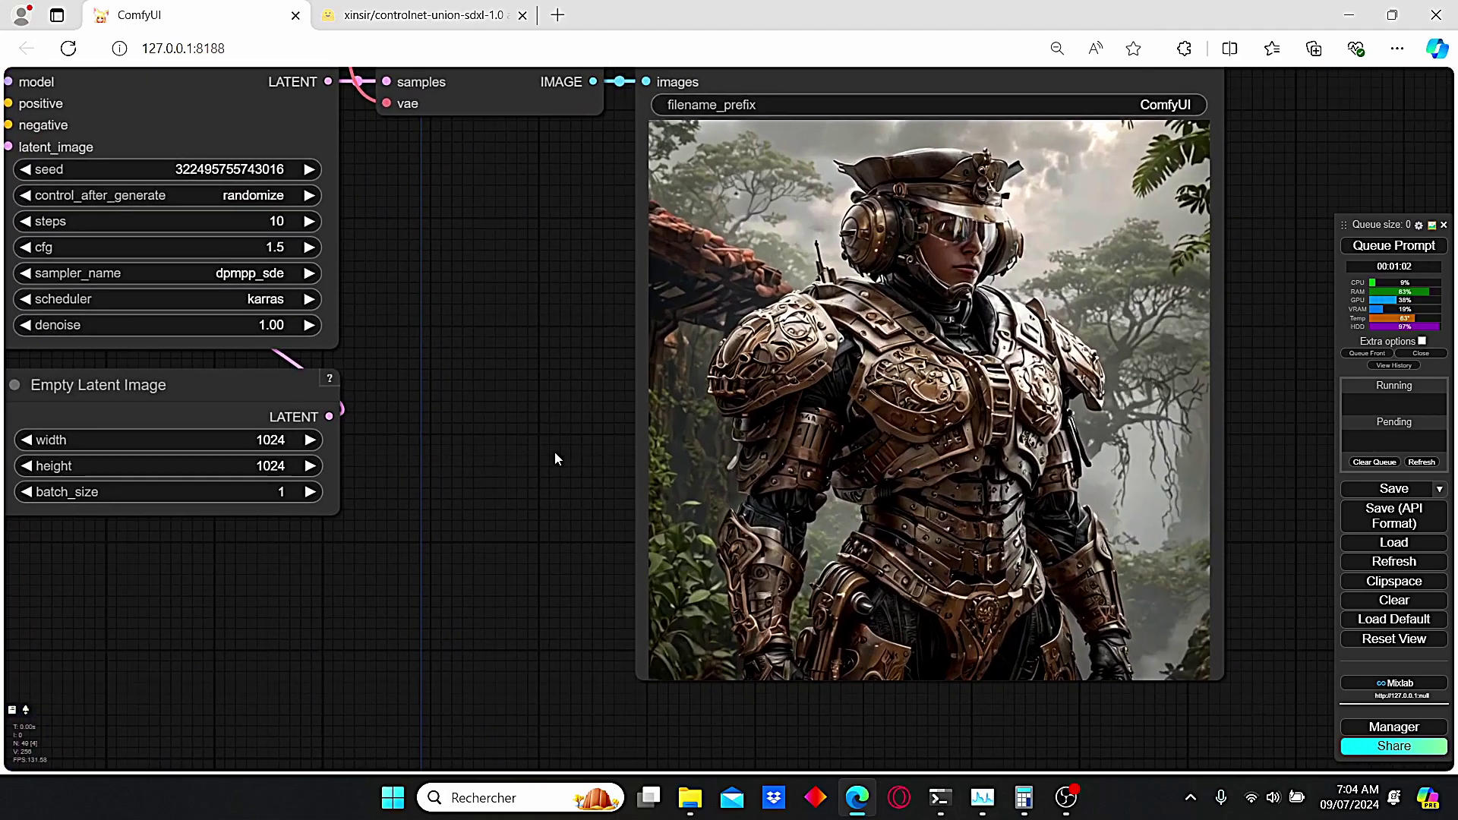
pyautogui.scroll(2, 975, 410)
pyautogui.scroll(1, 974, 410)
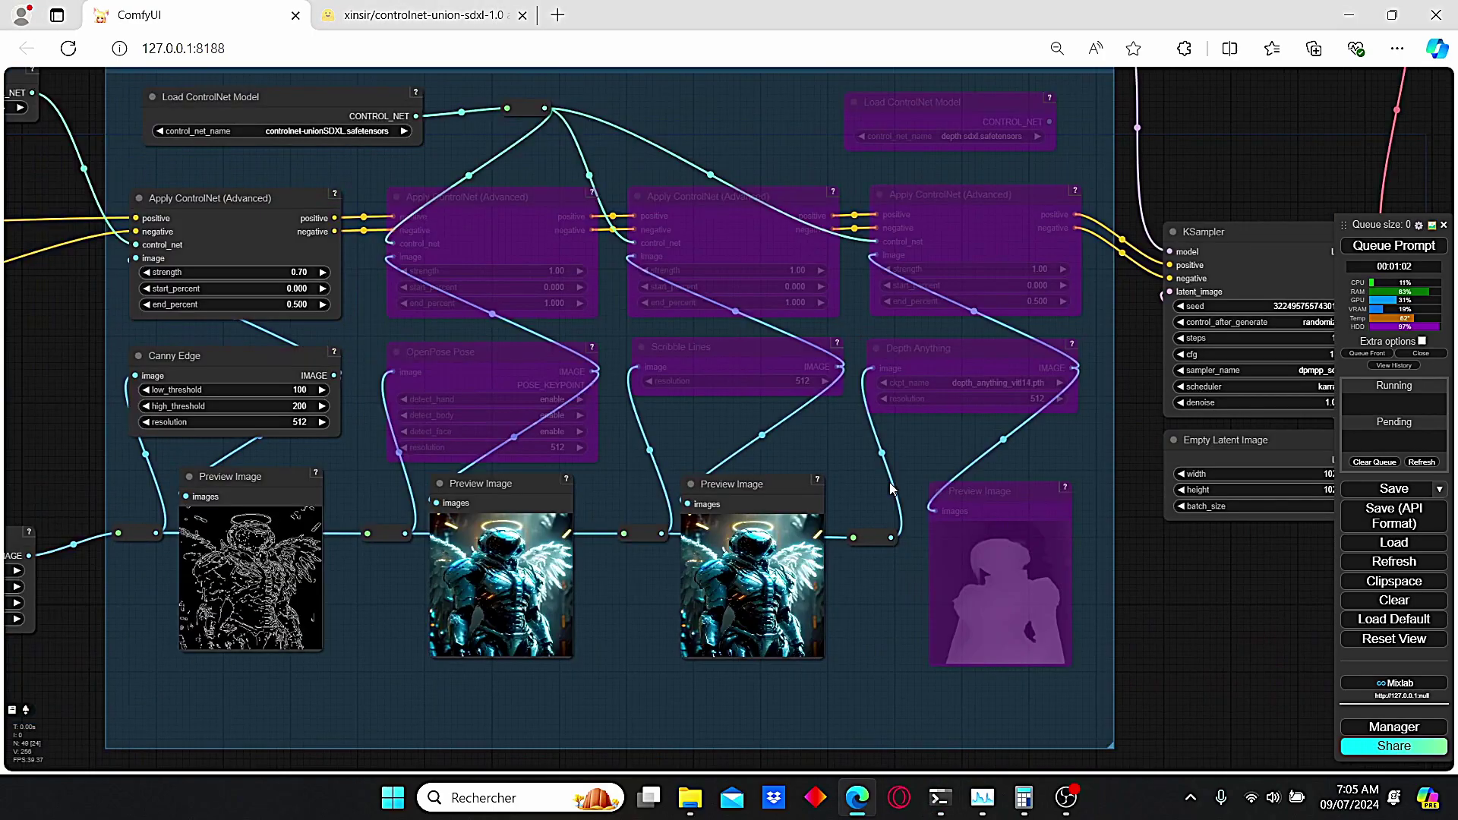
# - Link the union ControlNet to Apply ControlNet and re-enable the Depth Anything, depth Preview, and depth Apply ControlNet nodes
pyautogui.moveTo(134, 172); pyautogui.dragTo(488, 241)
pyautogui.scroll(3, 489, 242)
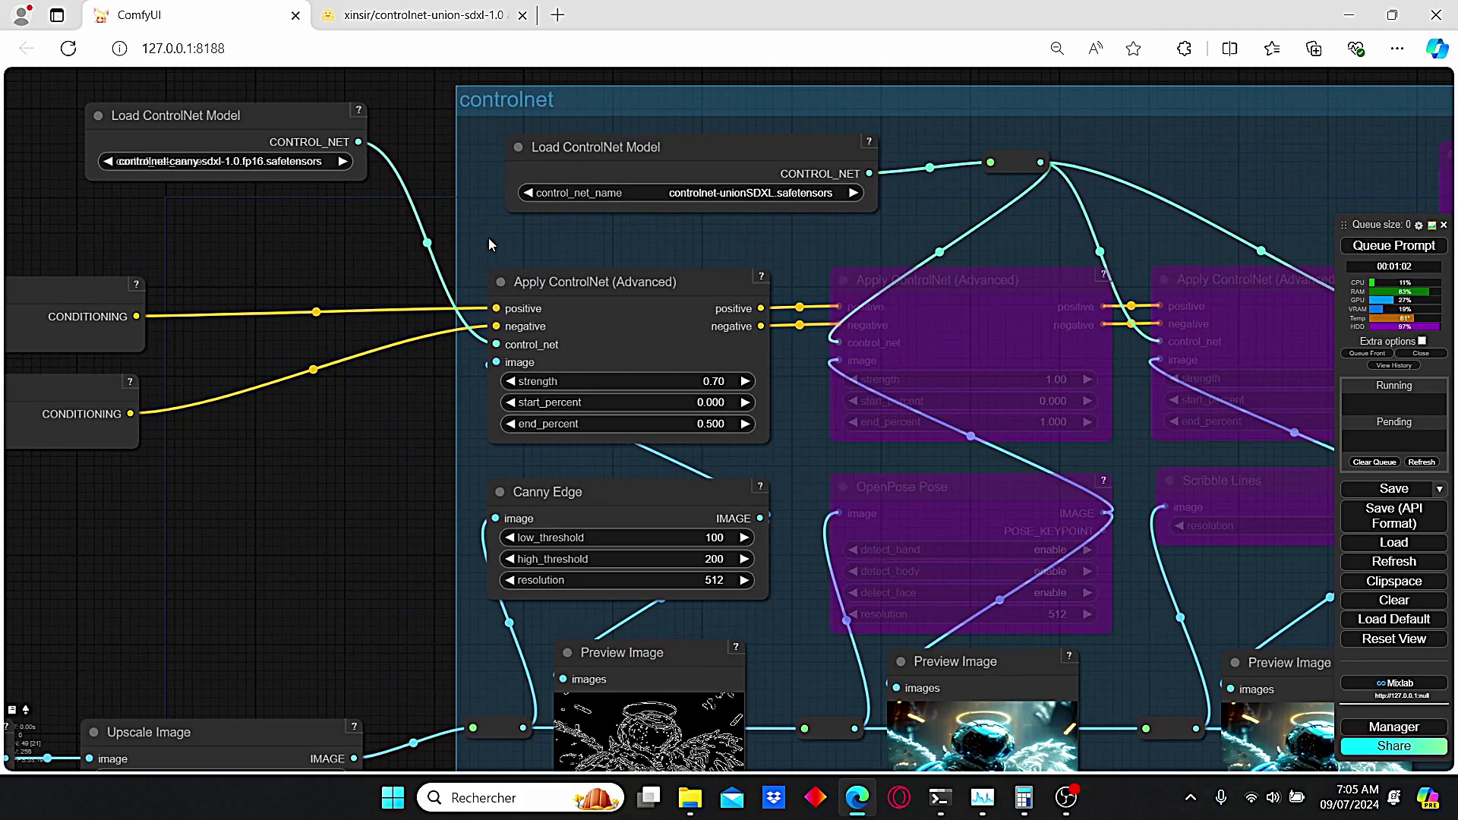
pyautogui.scroll(-3, 674, 244)
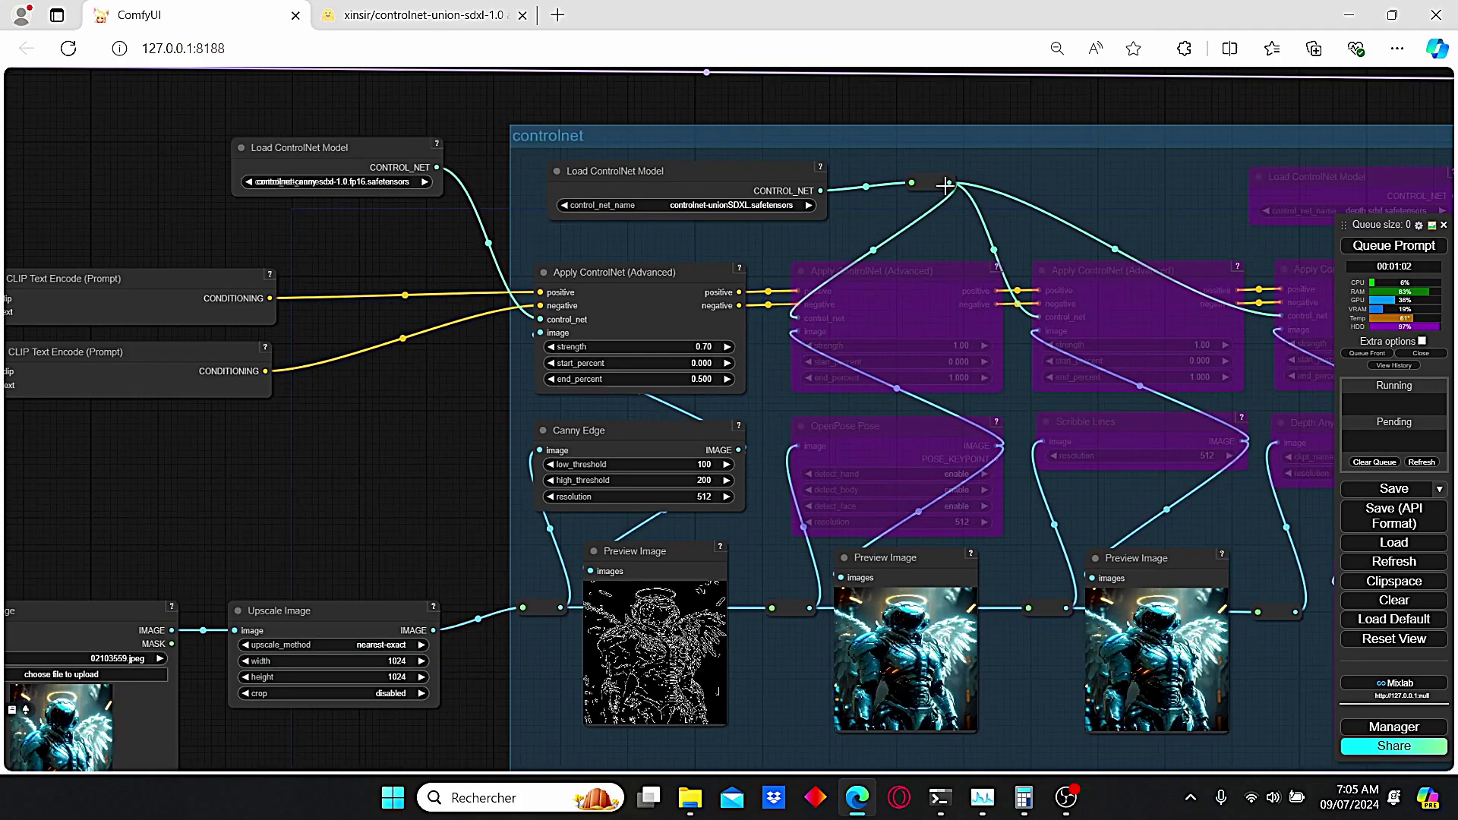
pyautogui.moveTo(952, 183); pyautogui.dragTo(540, 319)
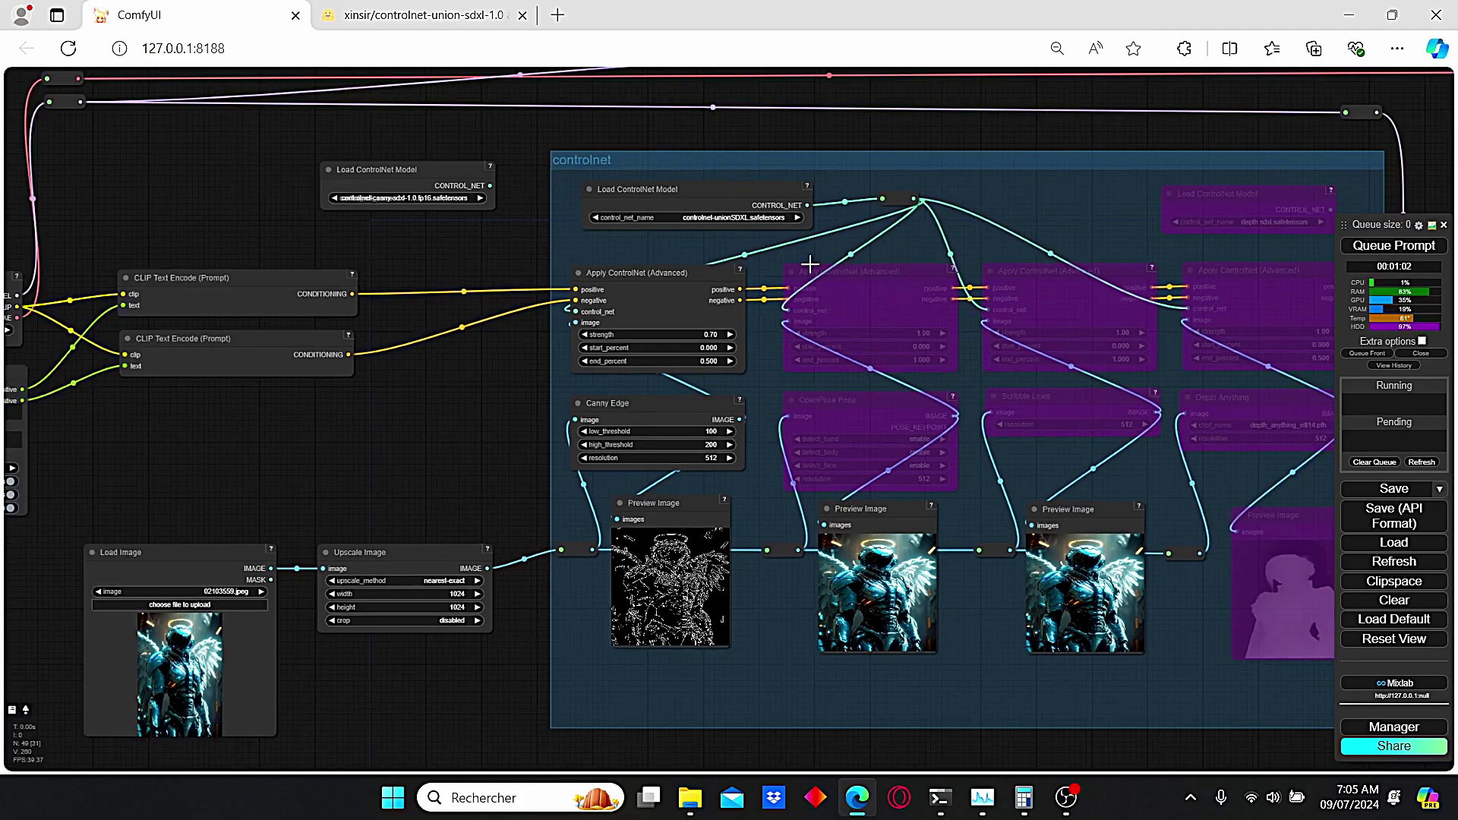
pyautogui.moveTo(1175, 194); pyautogui.dragTo(939, 163)
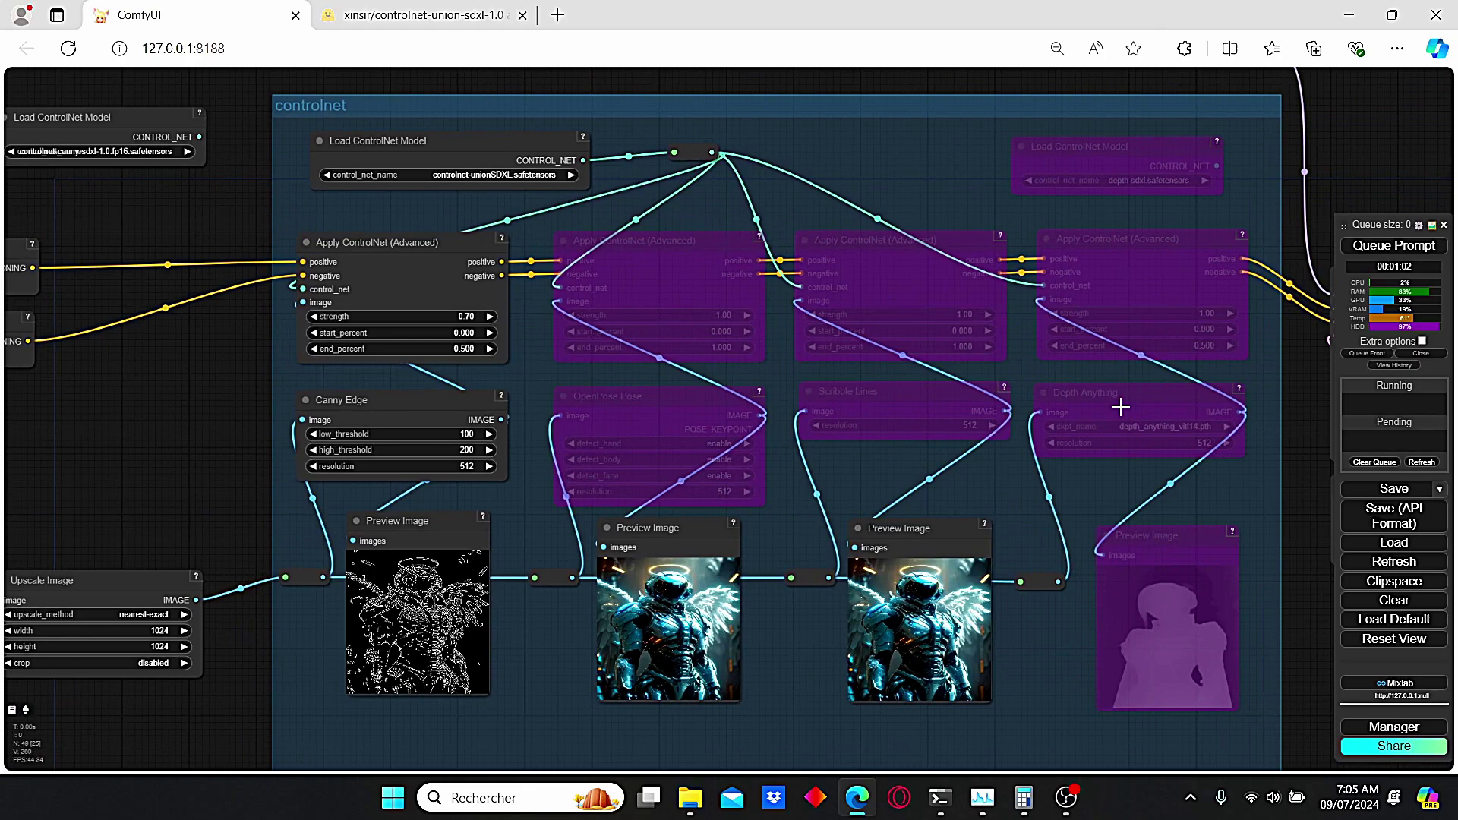
pyautogui.click(1119, 410)
pyautogui.hotkey('ctrl', 'b')
pyautogui.click(1186, 542)
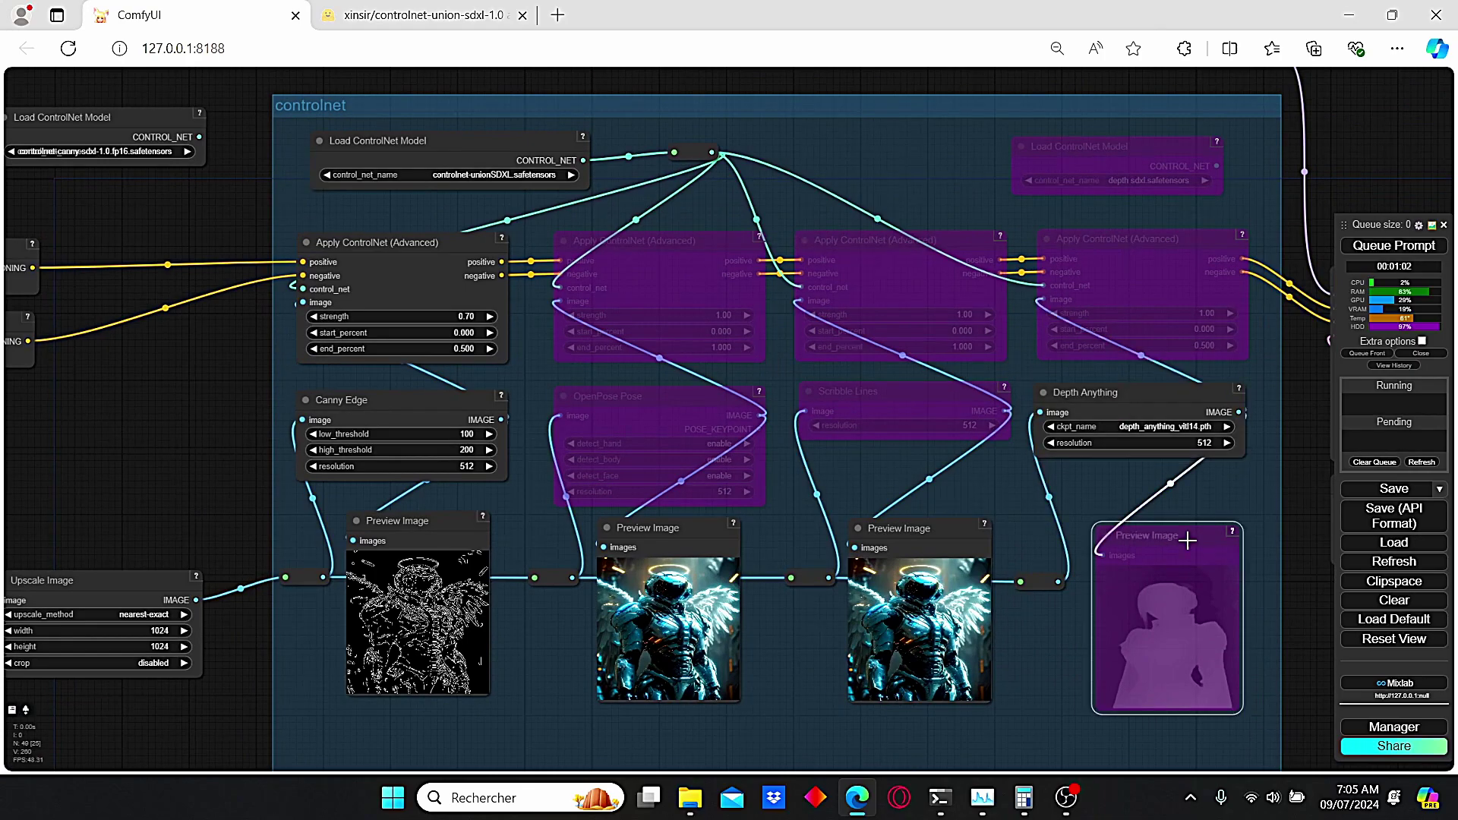
pyautogui.hotkey('ctrl', 'b')
pyautogui.click(1140, 242)
pyautogui.hotkey('ctrl', 'b')
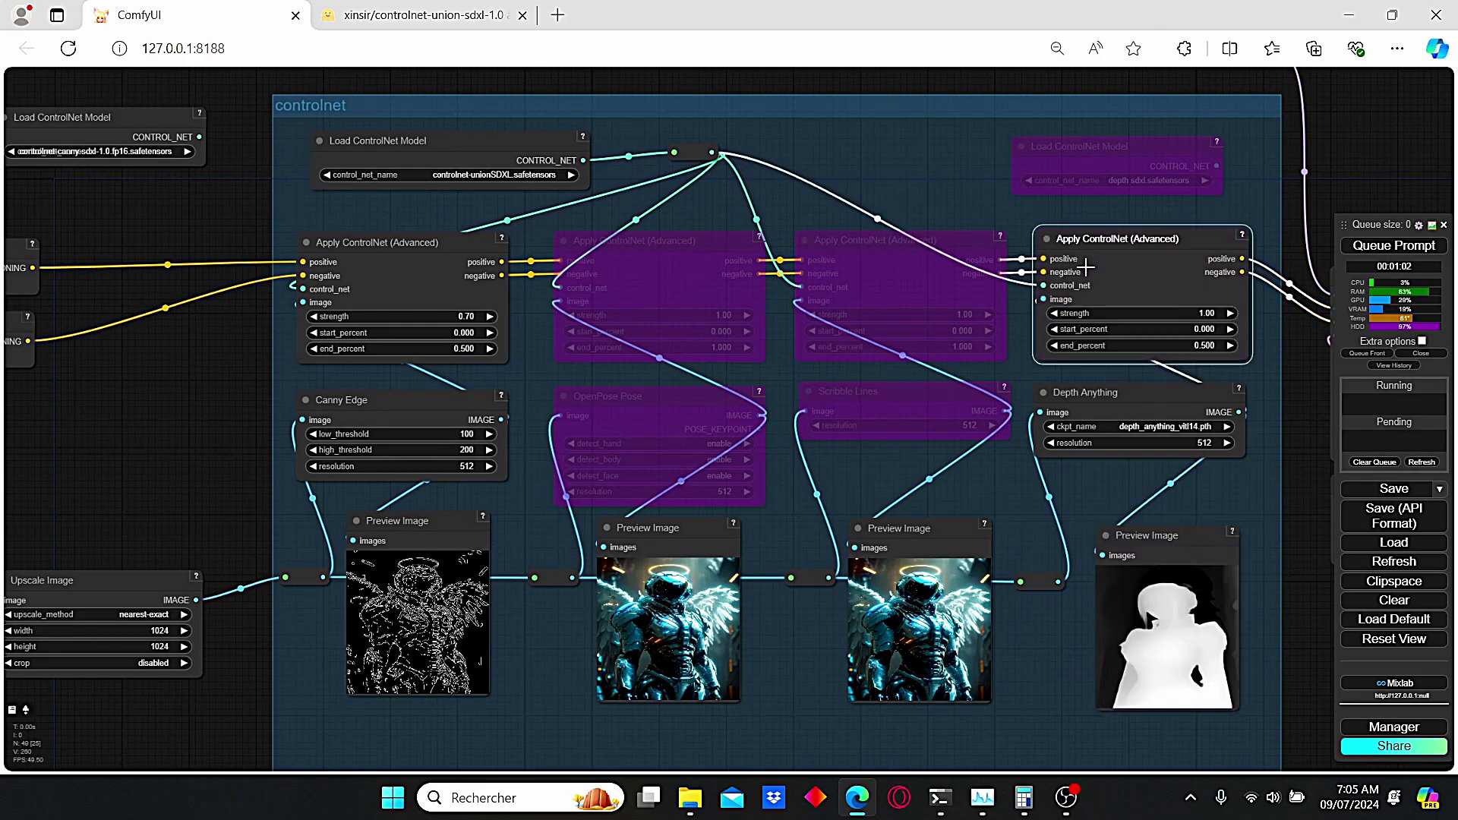
pyautogui.scroll(-1, 1114, 429)
# - Bypass the Canny Edge, canny Preview Image and first Apply ControlNet nodes
pyautogui.moveTo(1145, 478); pyautogui.dragTo(874, 426)
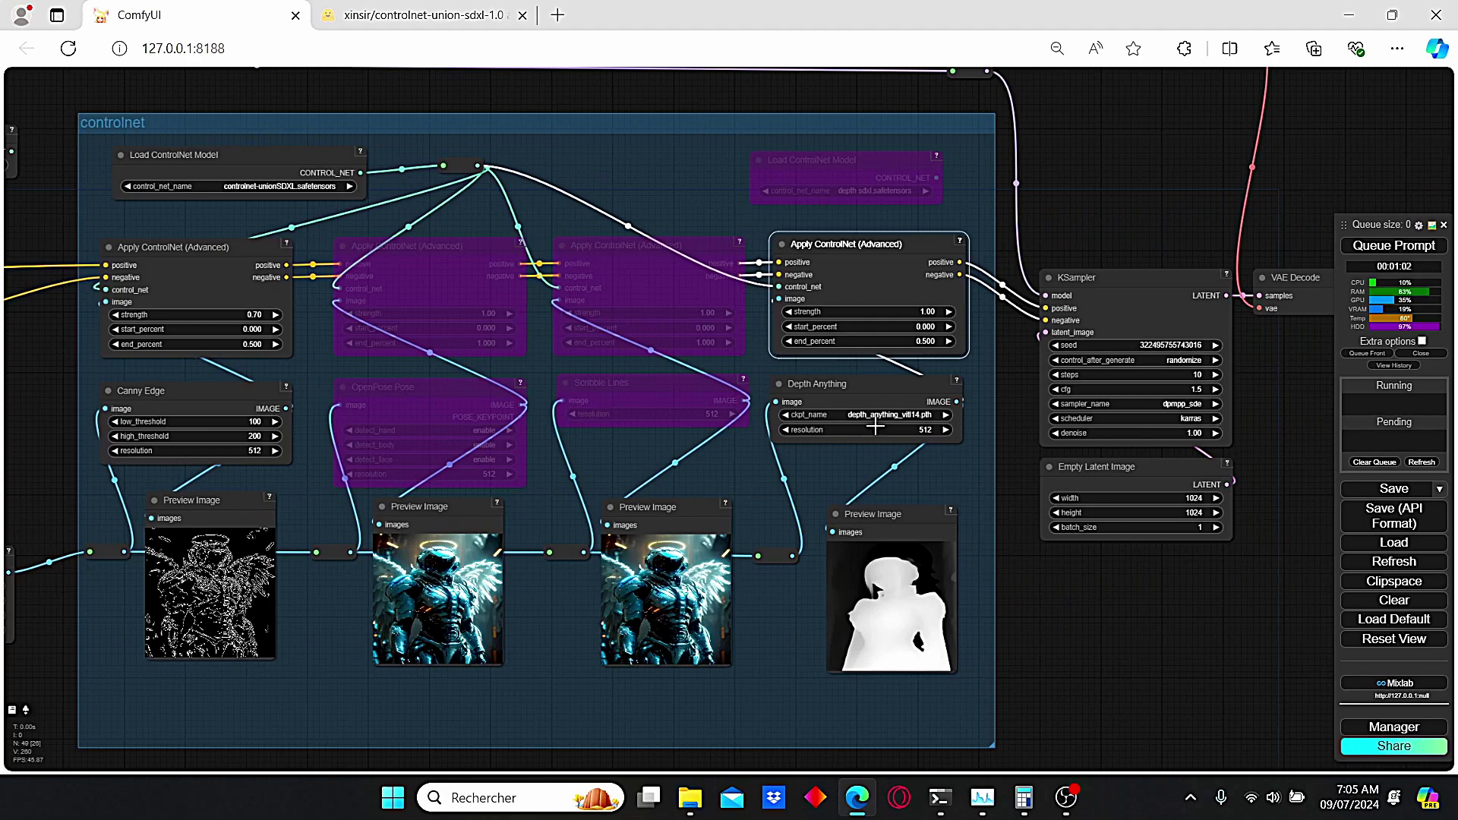
pyautogui.scroll(1, 171, 399)
pyautogui.click(172, 390)
pyautogui.hotkey('ctrl', 'b')
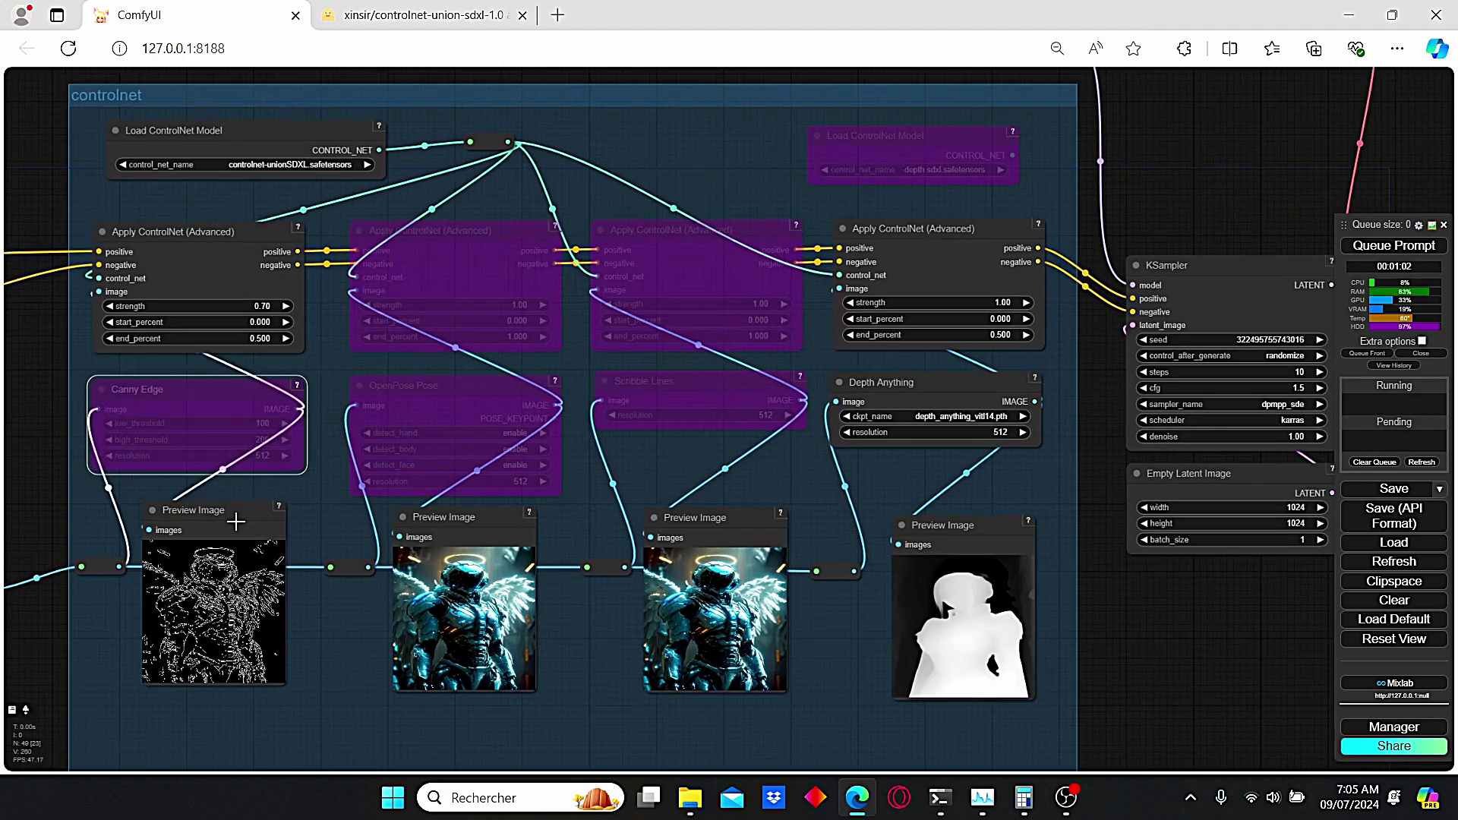
pyautogui.click(234, 512)
pyautogui.hotkey('ctrl', 'b')
pyautogui.click(194, 277)
pyautogui.hotkey('ctrl', 'b')
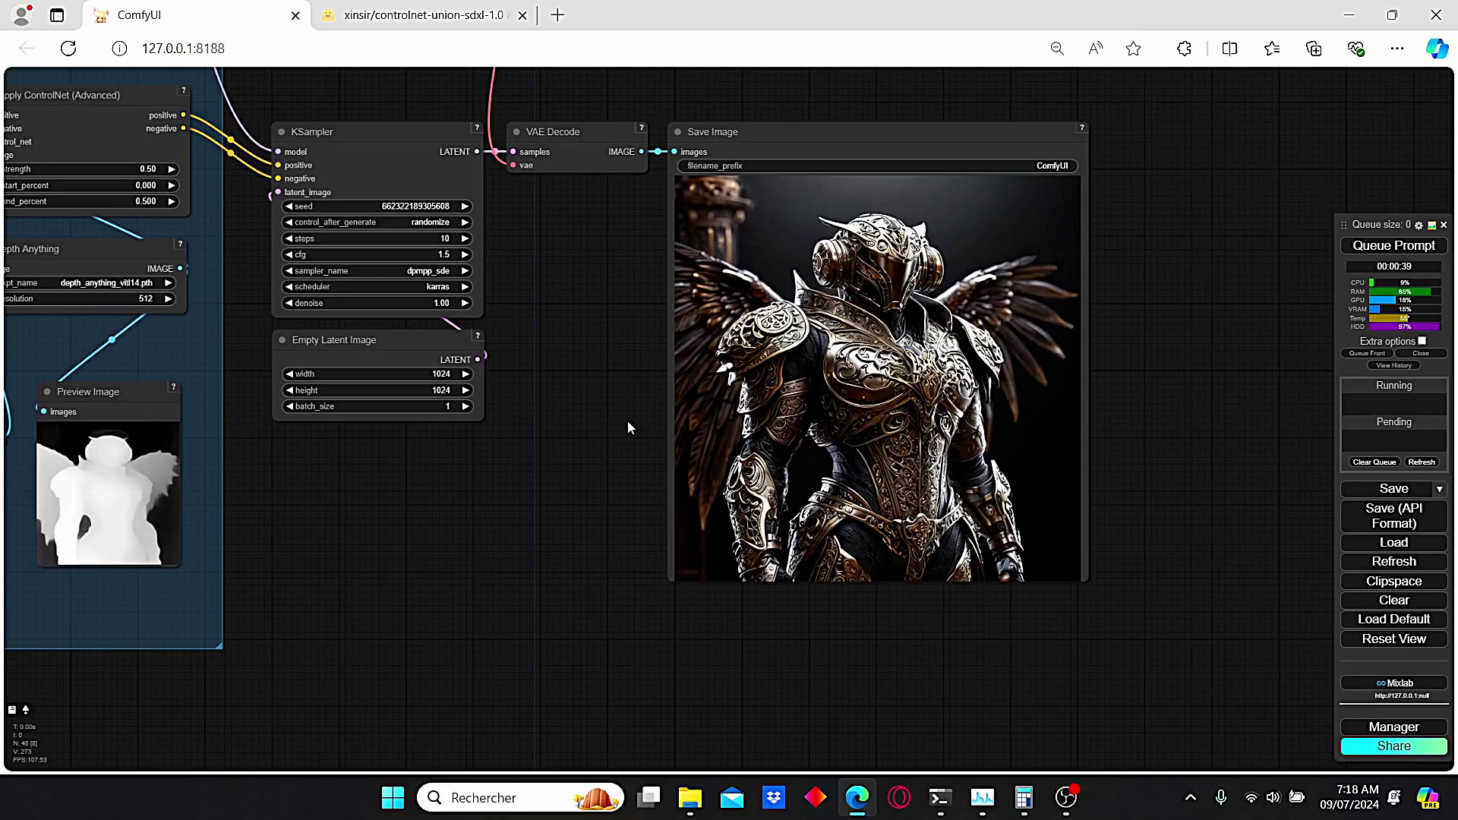
pyautogui.scroll(4, 672, 398)
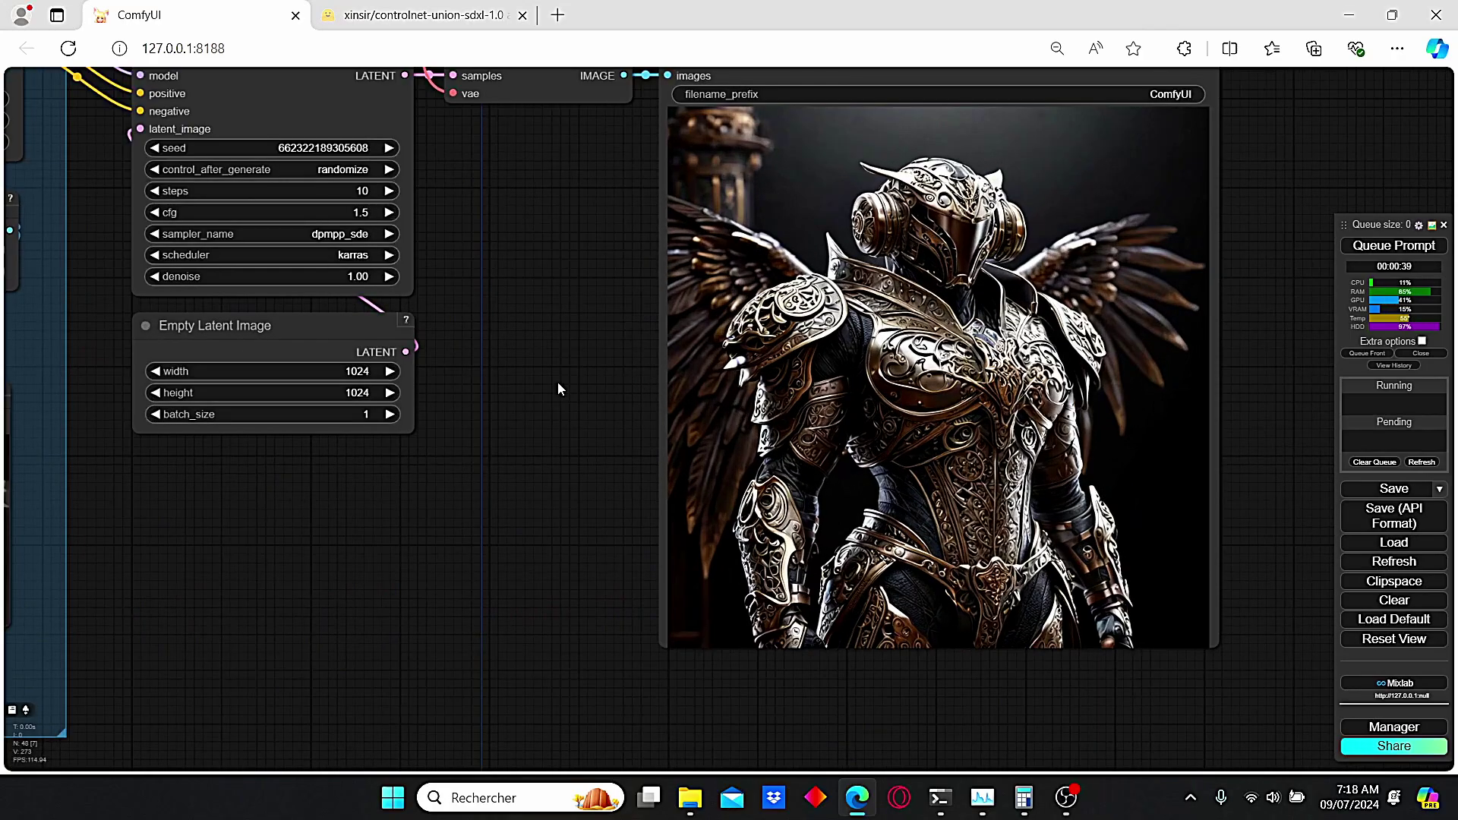
pyautogui.scroll(-5, 558, 382)
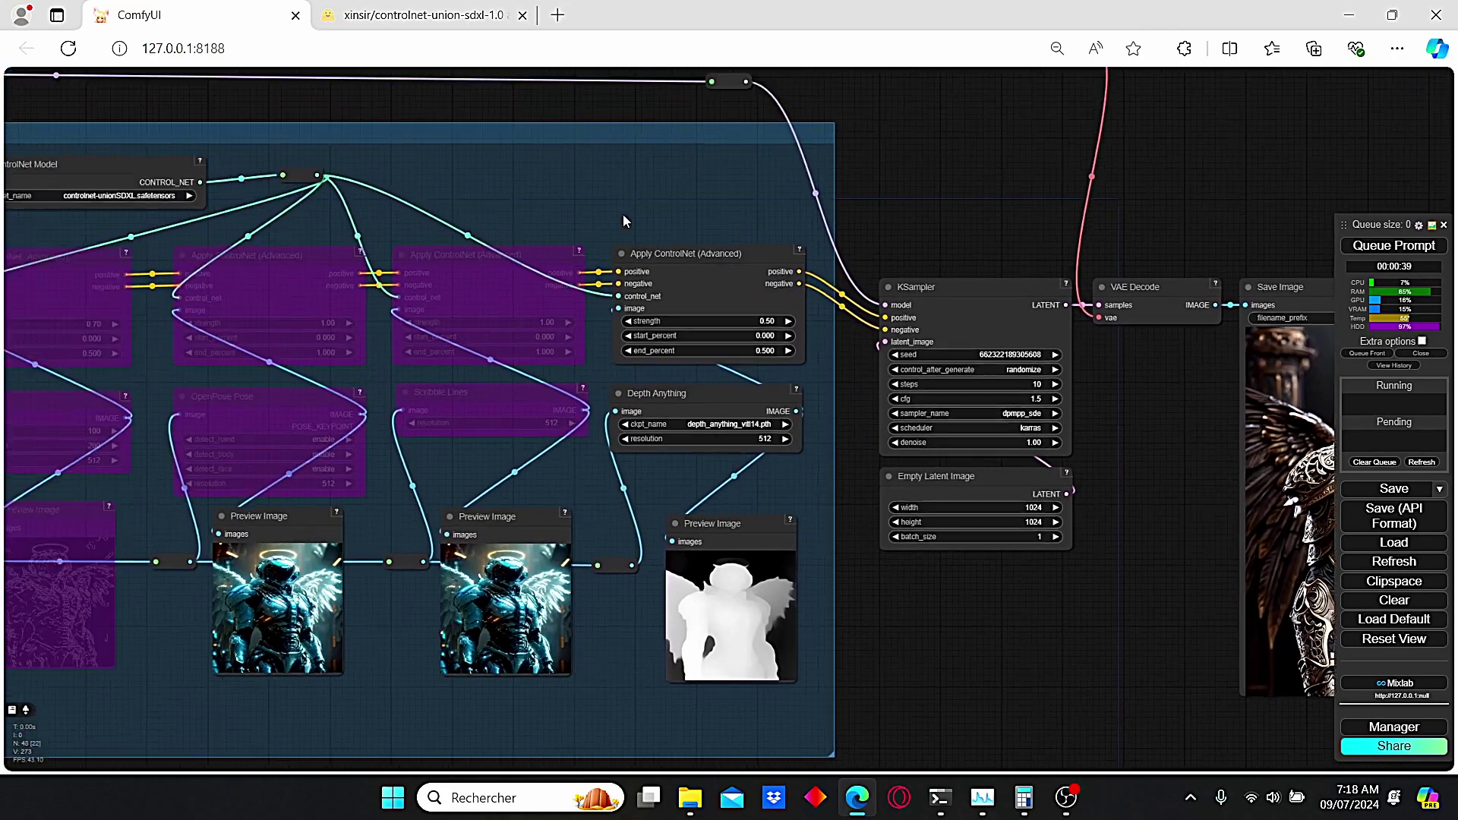
# - Pan the canvas back to the ControlNet group nodes
pyautogui.moveTo(378, 489); pyautogui.dragTo(669, 279)
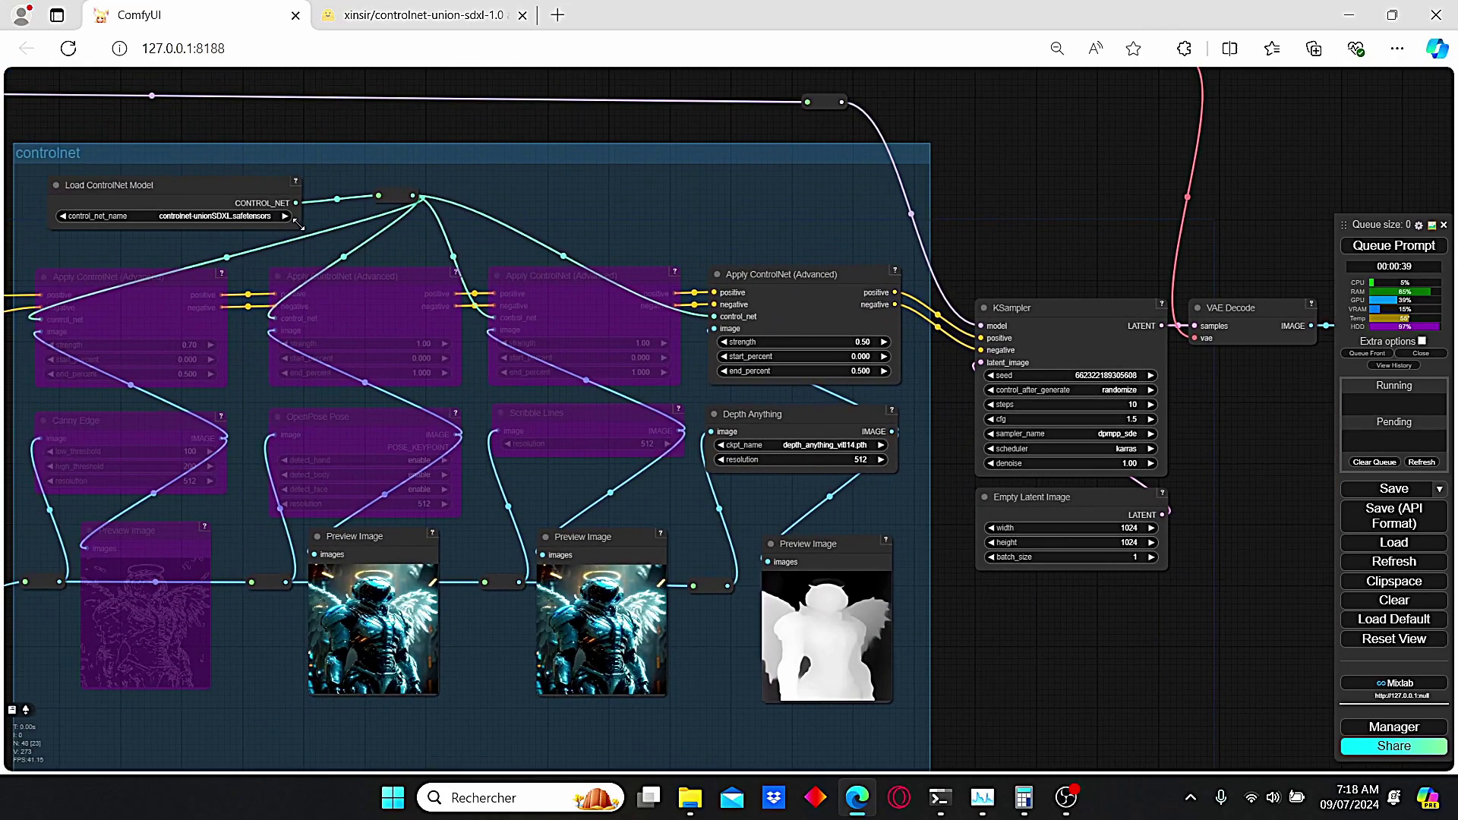
pyautogui.scroll(2, 669, 278)
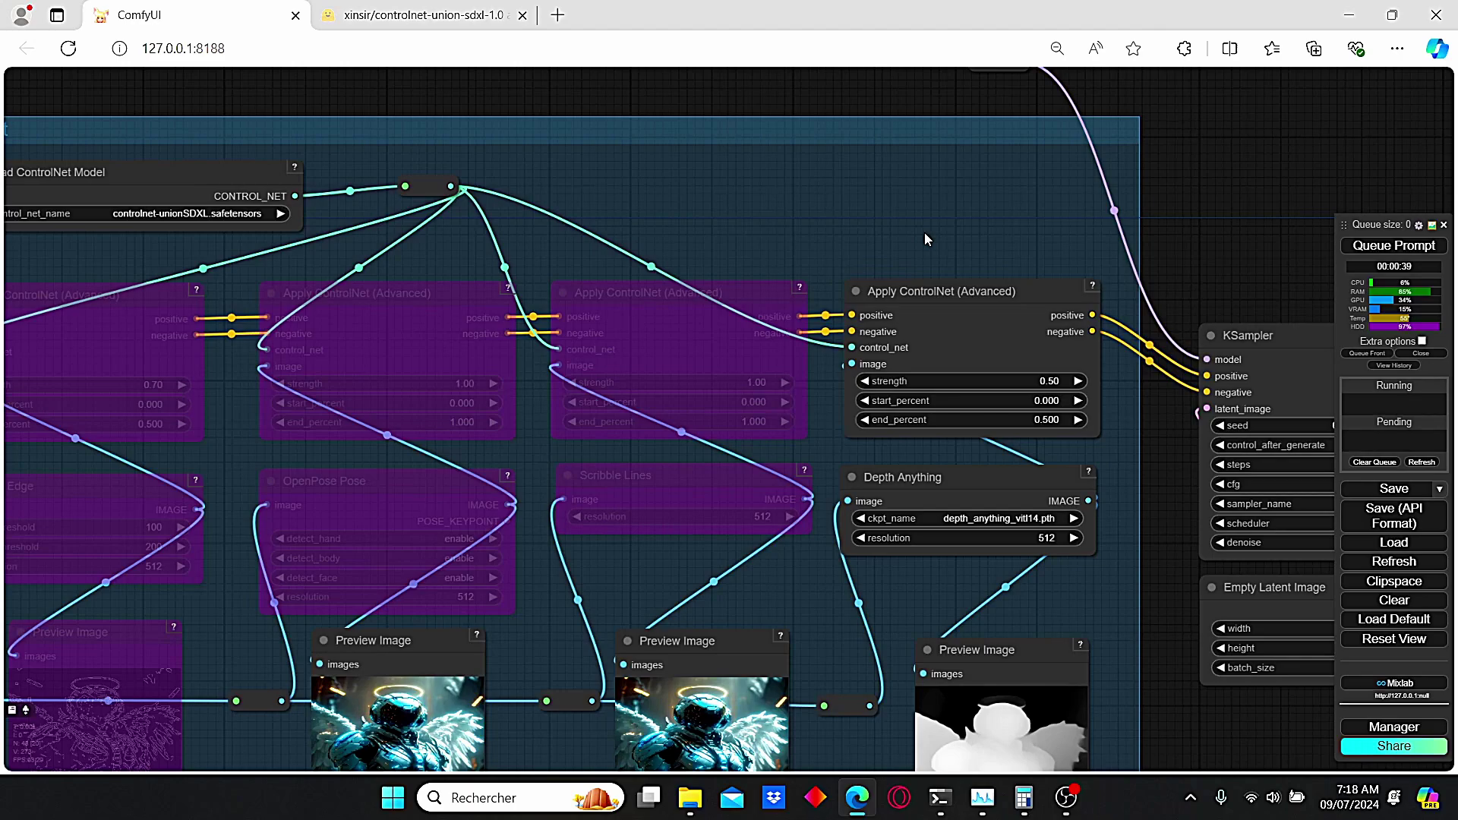
pyautogui.scroll(-2, 924, 233)
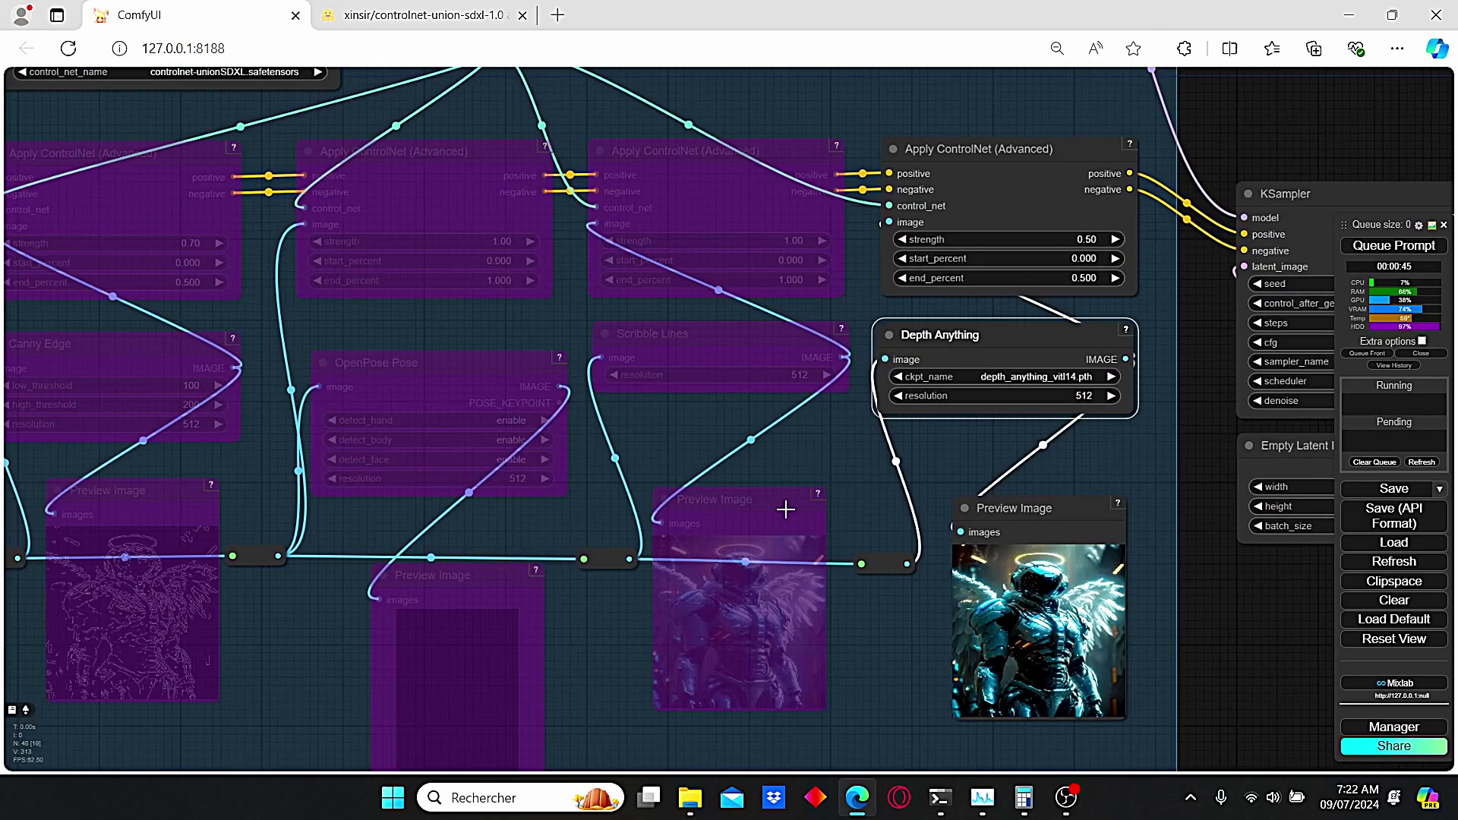
# - Re-enable the Scribble Lines, scribble Preview Image and scribble Apply ControlNet nodes
pyautogui.click(784, 512)
pyautogui.hotkey('ctrl', 'b')
pyautogui.click(692, 350)
pyautogui.hotkey('ctrl', 'b')
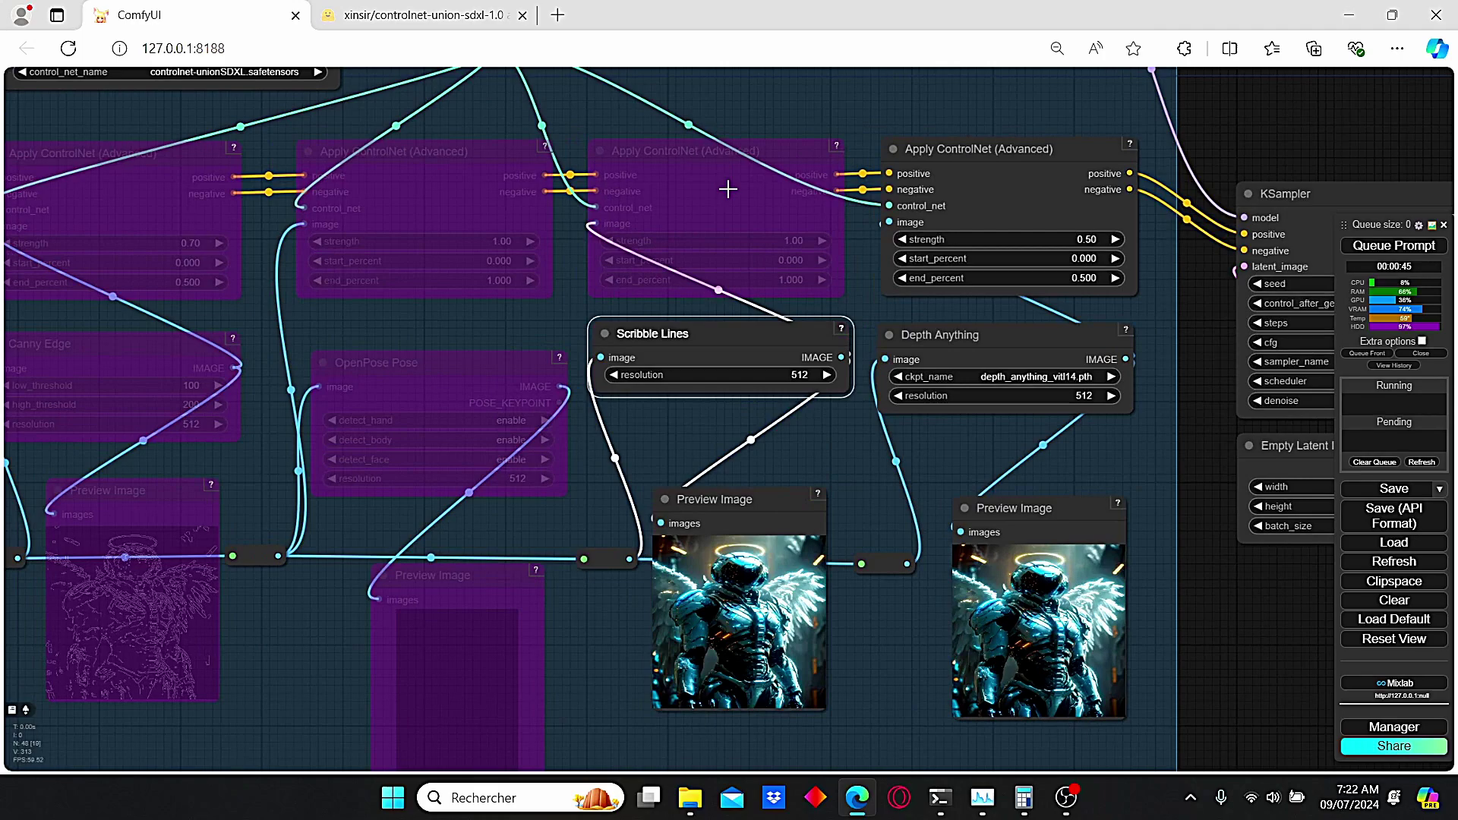
pyautogui.click(728, 186)
pyautogui.hotkey('ctrl', 'b')
pyautogui.scroll(-2, 1006, 483)
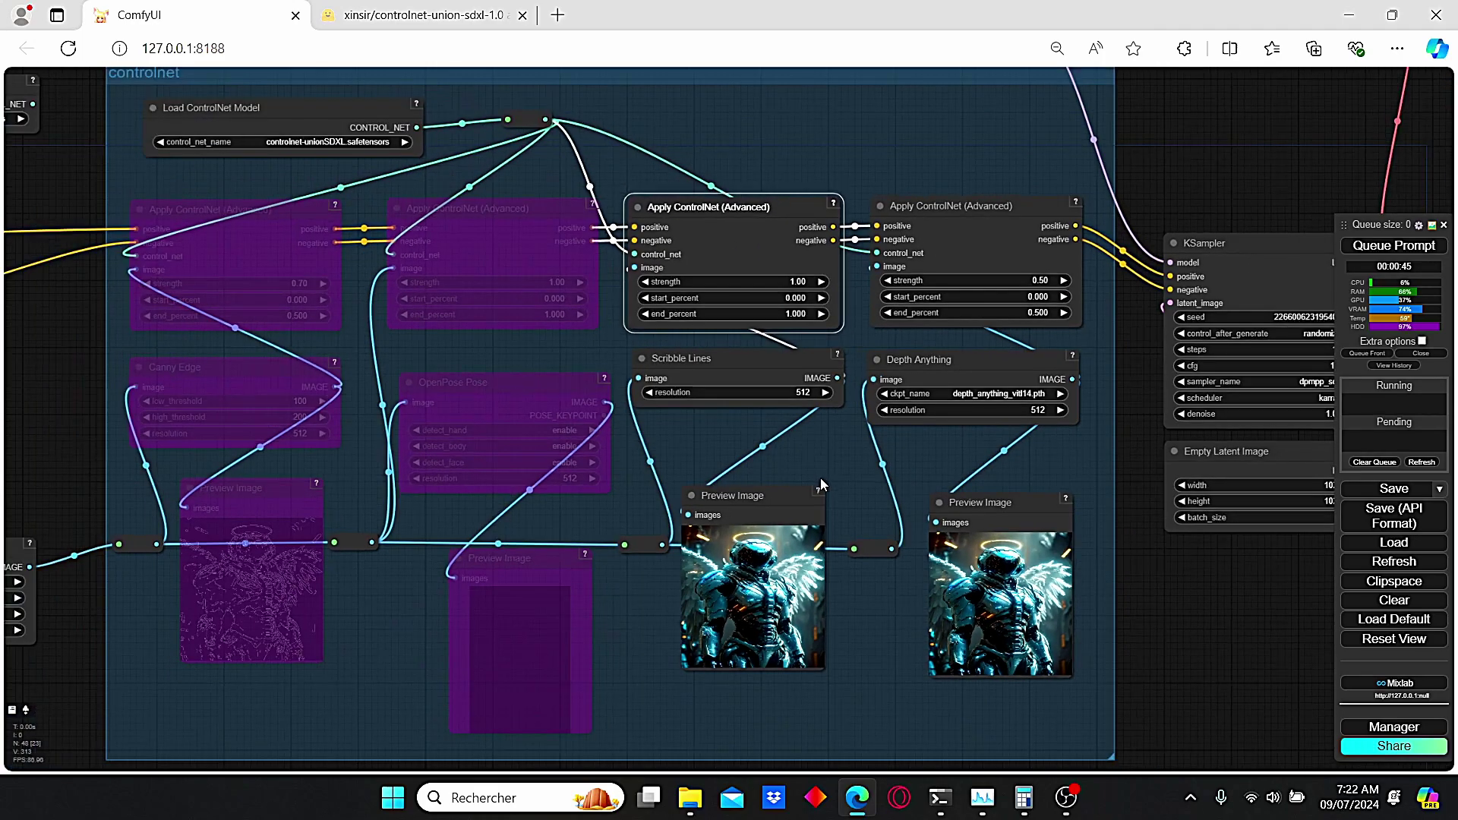
# - Bypass the Depth Anything, depth Apply ControlNet and depth Preview nodes, then queue the prompt
pyautogui.click(968, 361)
pyautogui.hotkey('ctrl', 'b')
pyautogui.click(969, 206)
pyautogui.hotkey('ctrl', 'b')
pyautogui.click(1040, 506)
pyautogui.hotkey('ctrl', 'b')
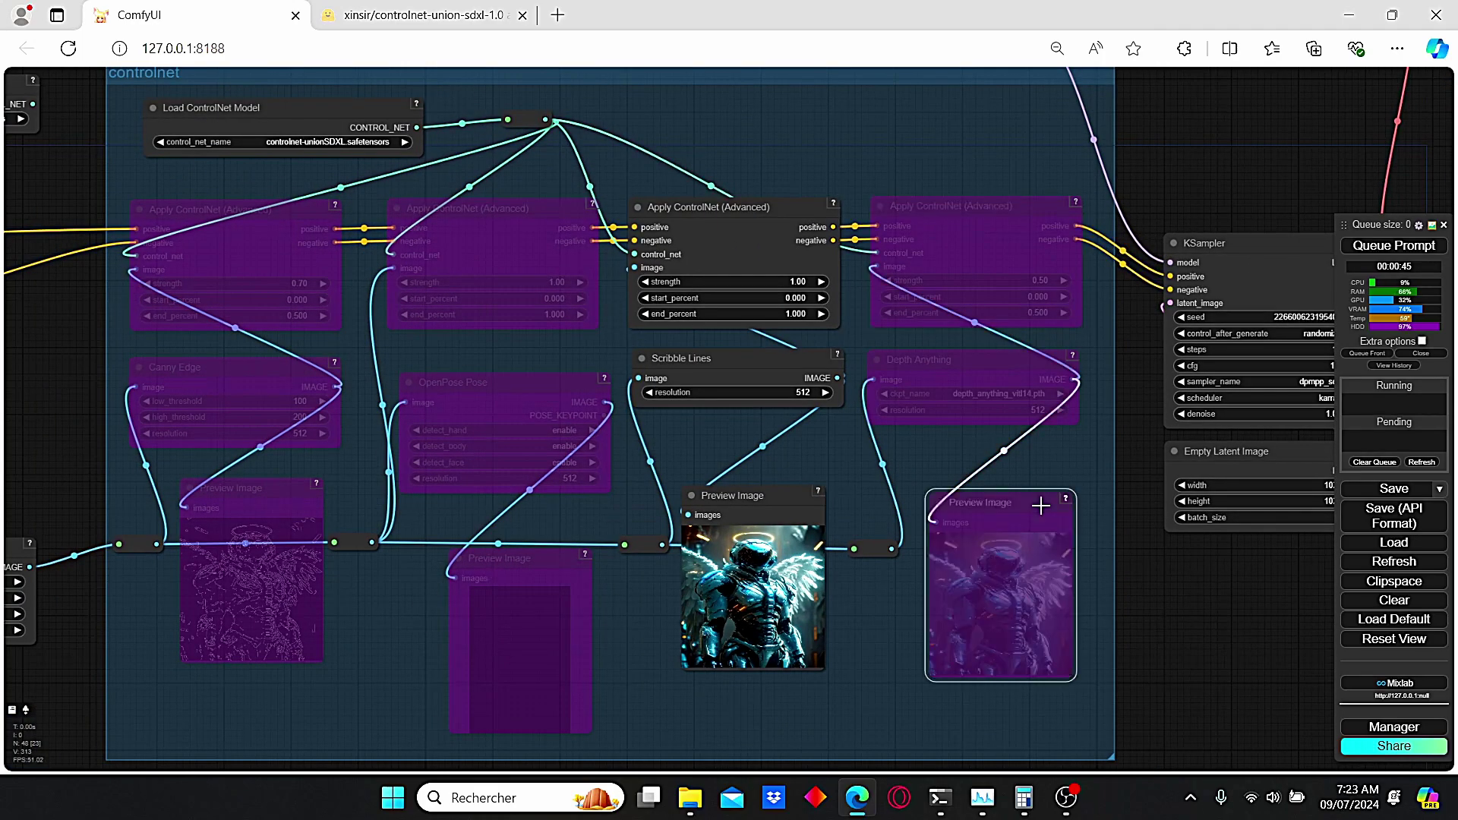
pyautogui.click(1382, 248)
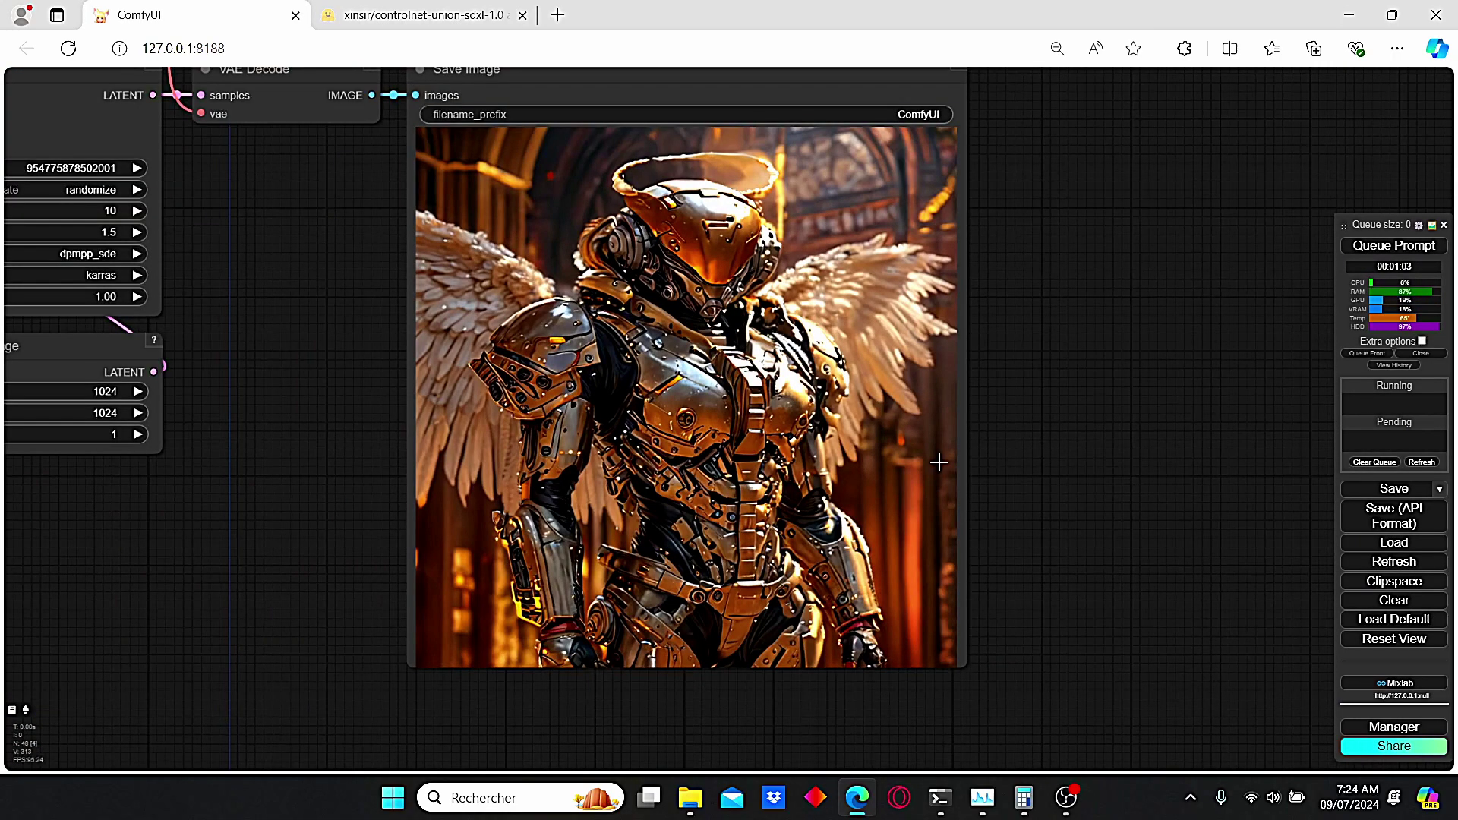
# - Set the scribble Apply ControlNet end_percent to 0.500 and strength to 0.50
pyautogui.moveTo(341, 364); pyautogui.dragTo(780, 410)
pyautogui.scroll(-2, 780, 410)
pyautogui.moveTo(229, 343); pyautogui.dragTo(518, 328)
pyautogui.scroll(2, 518, 329)
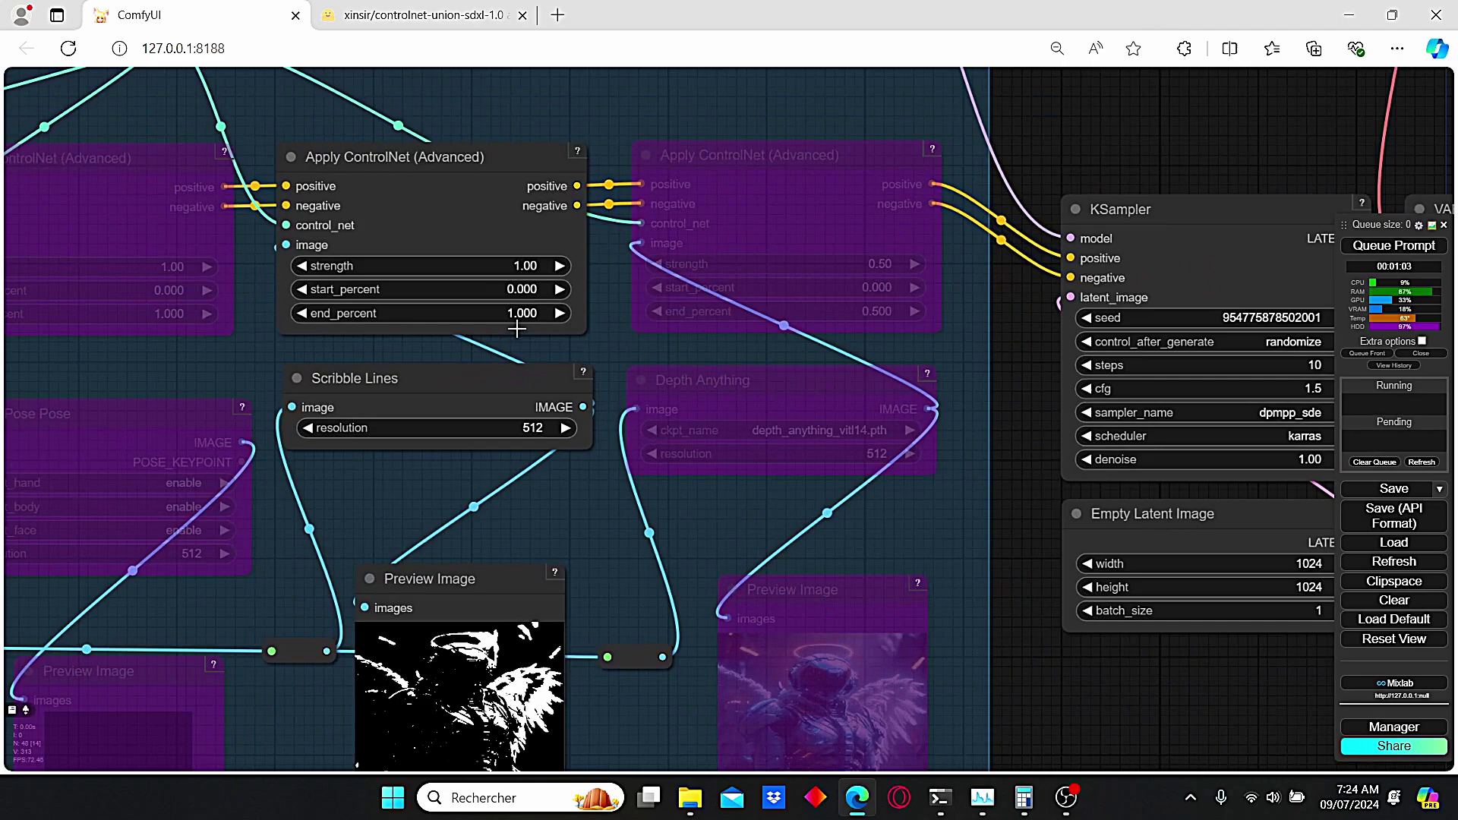
pyautogui.click(525, 316)
pyautogui.write('0.5')
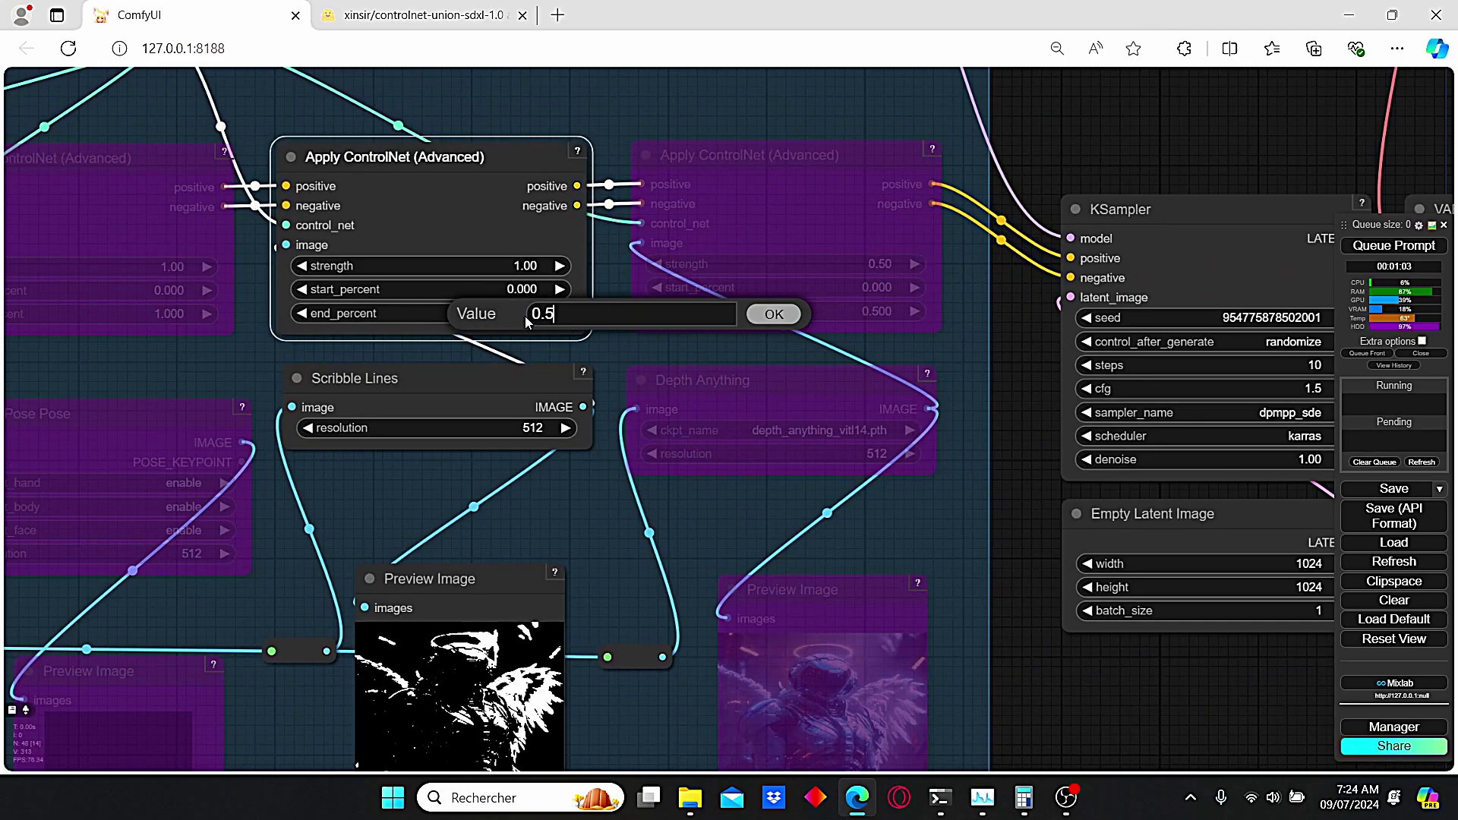
pyautogui.press('Return')
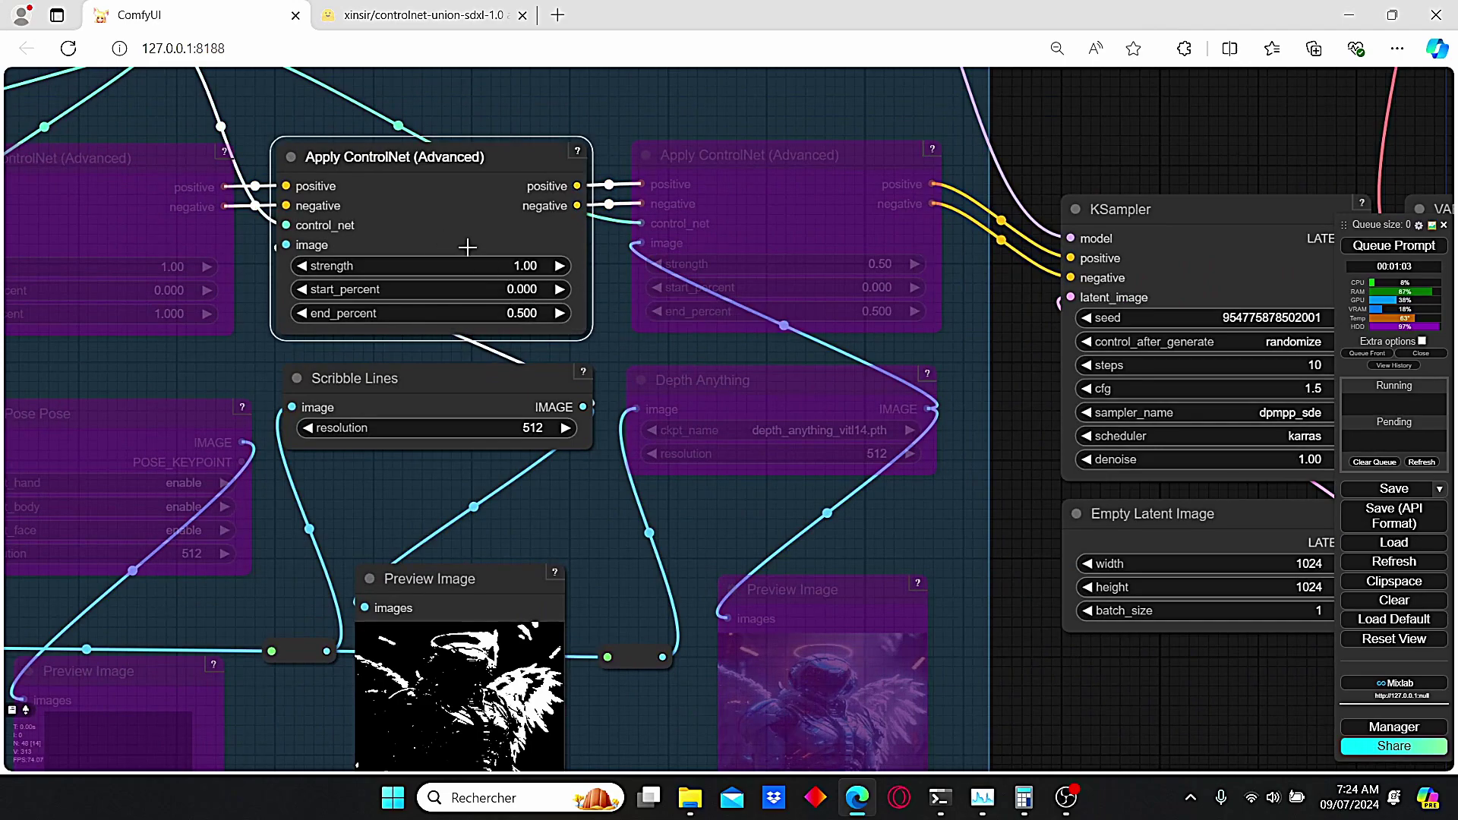
pyautogui.click(520, 266)
pyautogui.write('0.')
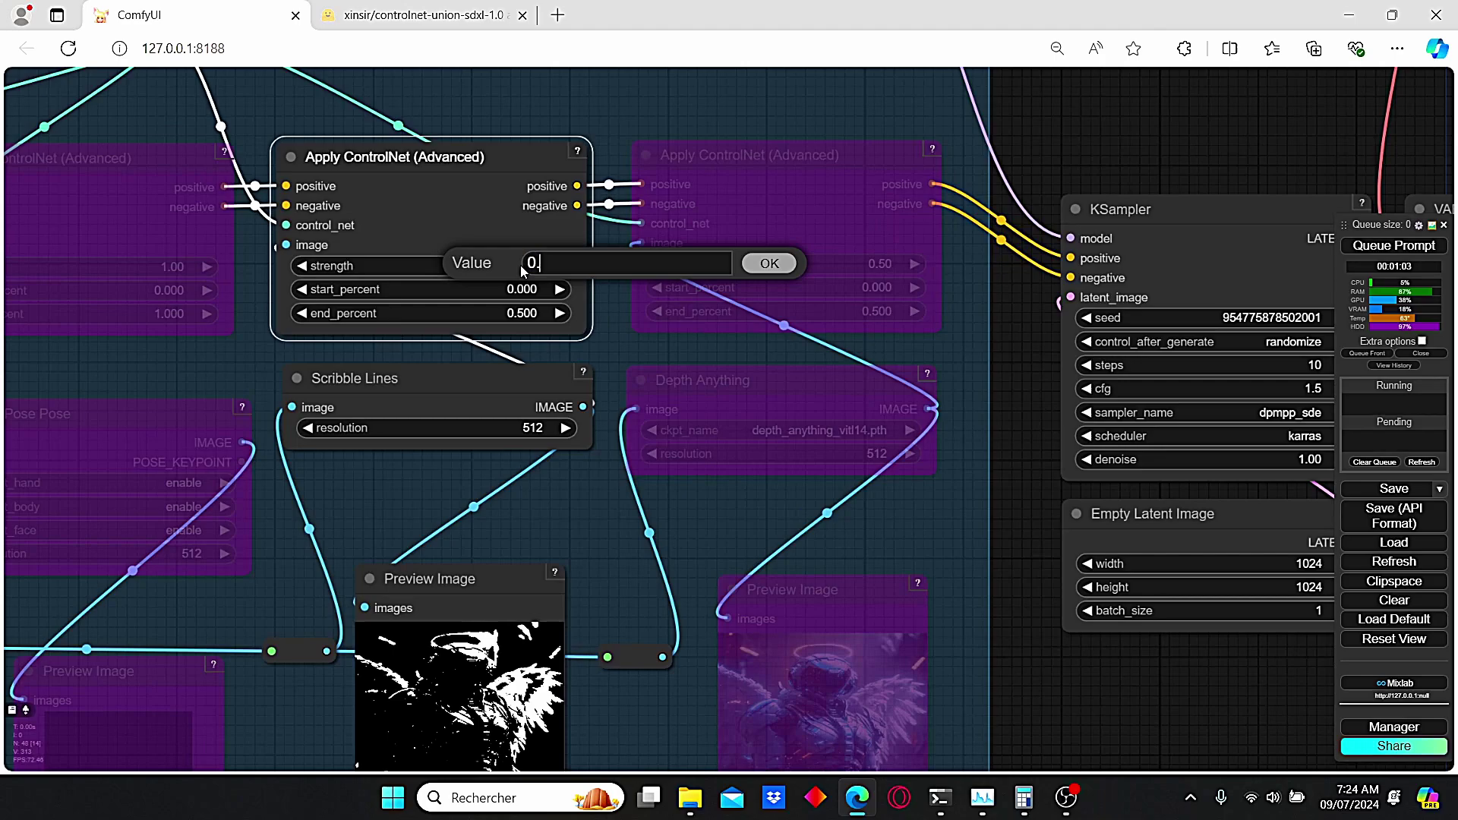
pyautogui.write('5')
pyautogui.press('Return')
# - Queue the prompt and view the generated golden-armored angel in Save Image
pyautogui.moveTo(138, 342); pyautogui.dragTo(547, 336)
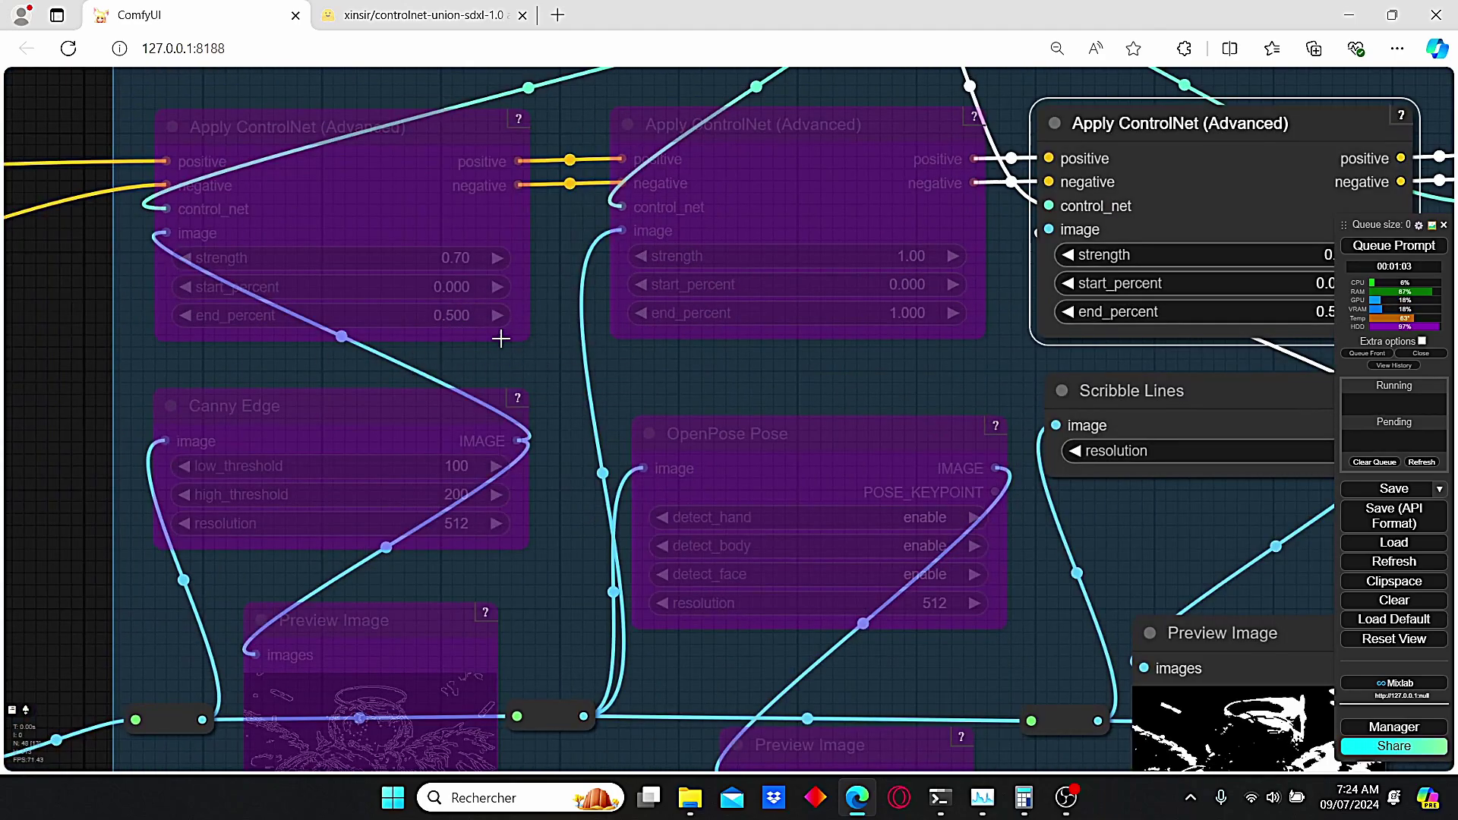
pyautogui.scroll(-3, 501, 339)
pyautogui.moveTo(1055, 361); pyautogui.dragTo(651, 374)
pyautogui.scroll(2, 875, 341)
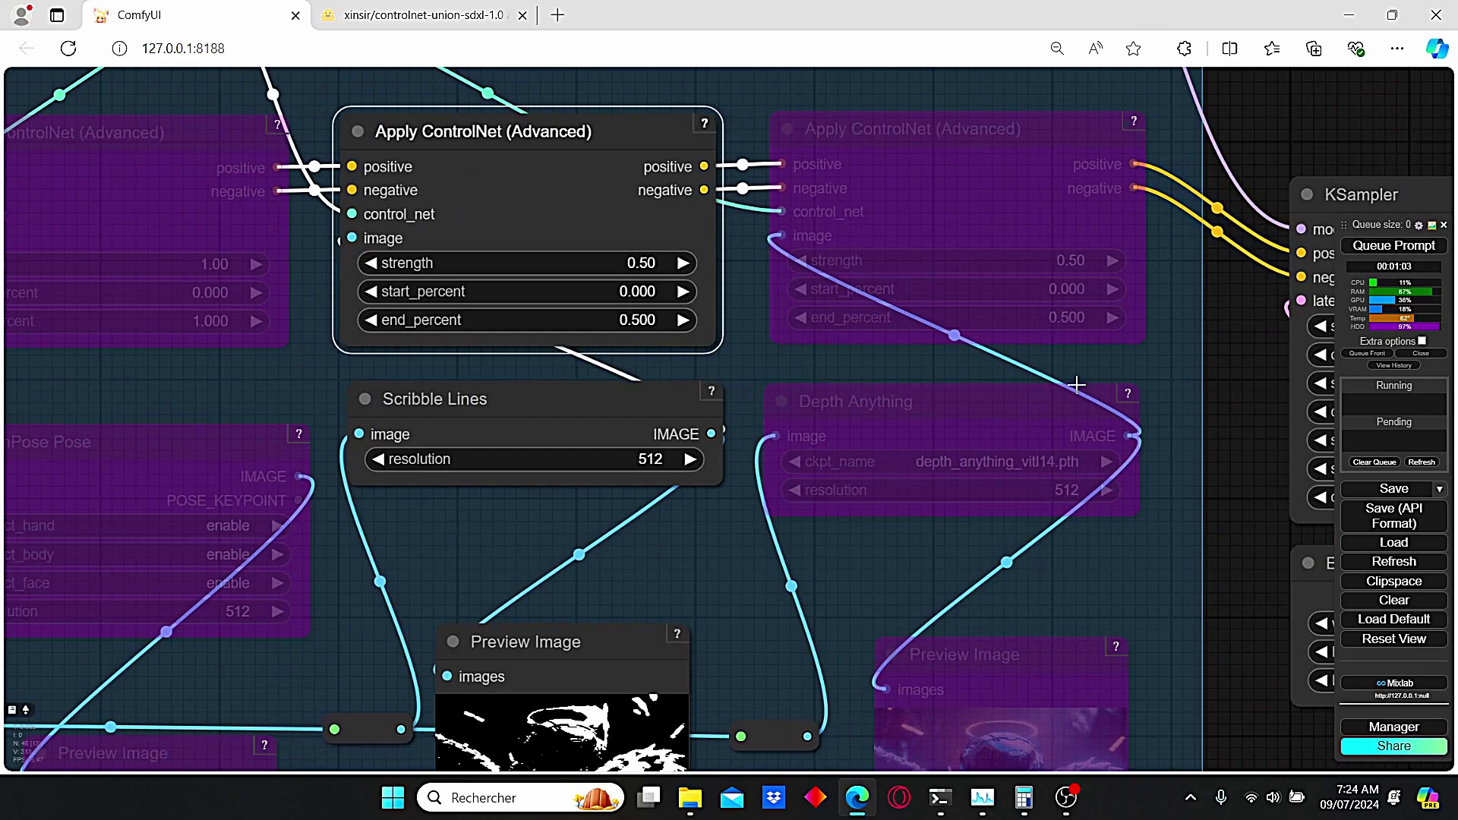
pyautogui.scroll(-1, 804, 357)
pyautogui.scroll(2, 803, 363)
pyautogui.scroll(-3, 799, 363)
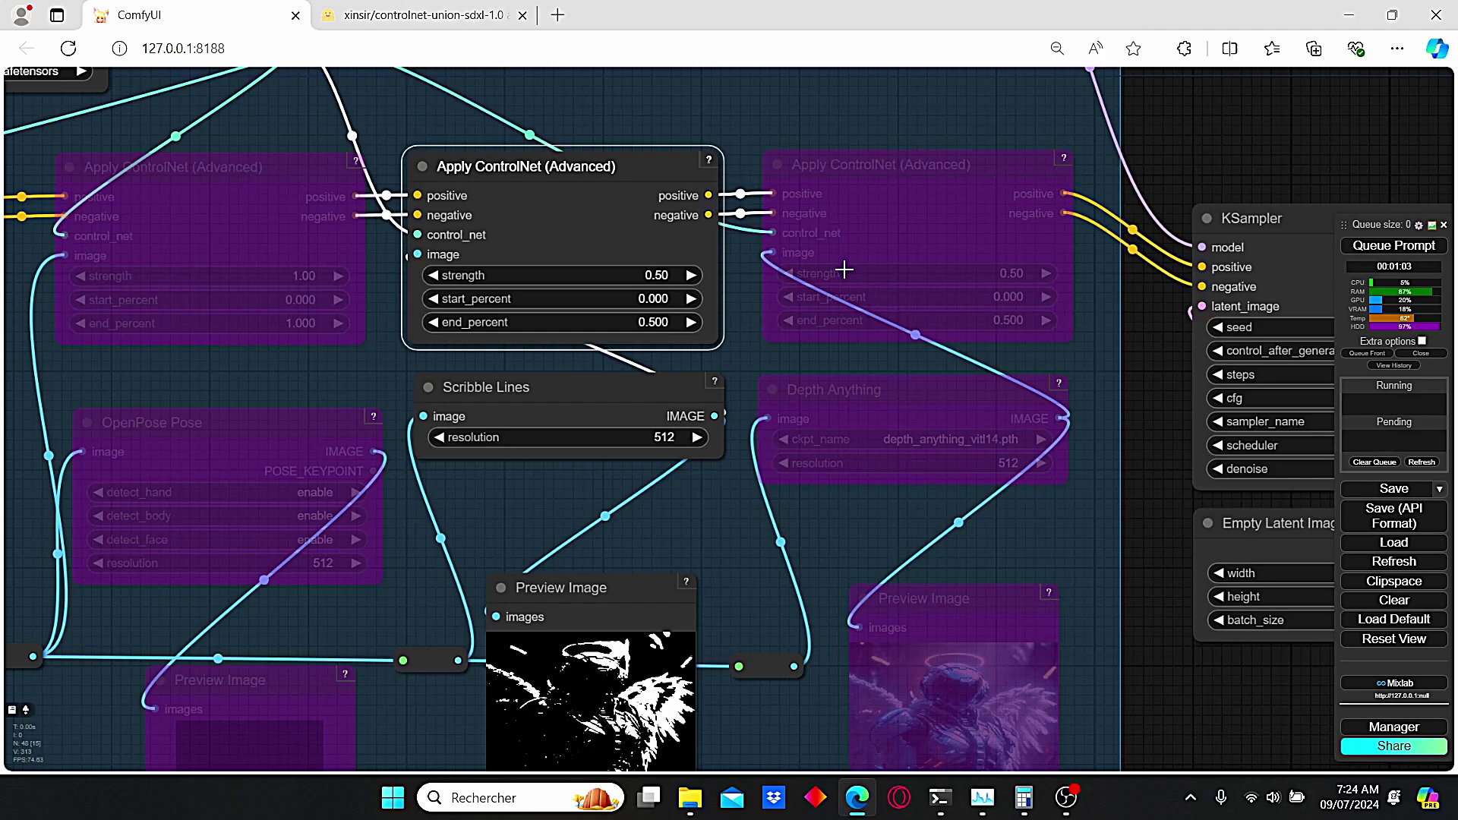
pyautogui.hotkey('ctrl', 'Return')
pyautogui.scroll(-5, 817, 351)
pyautogui.scroll(2, 1100, 384)
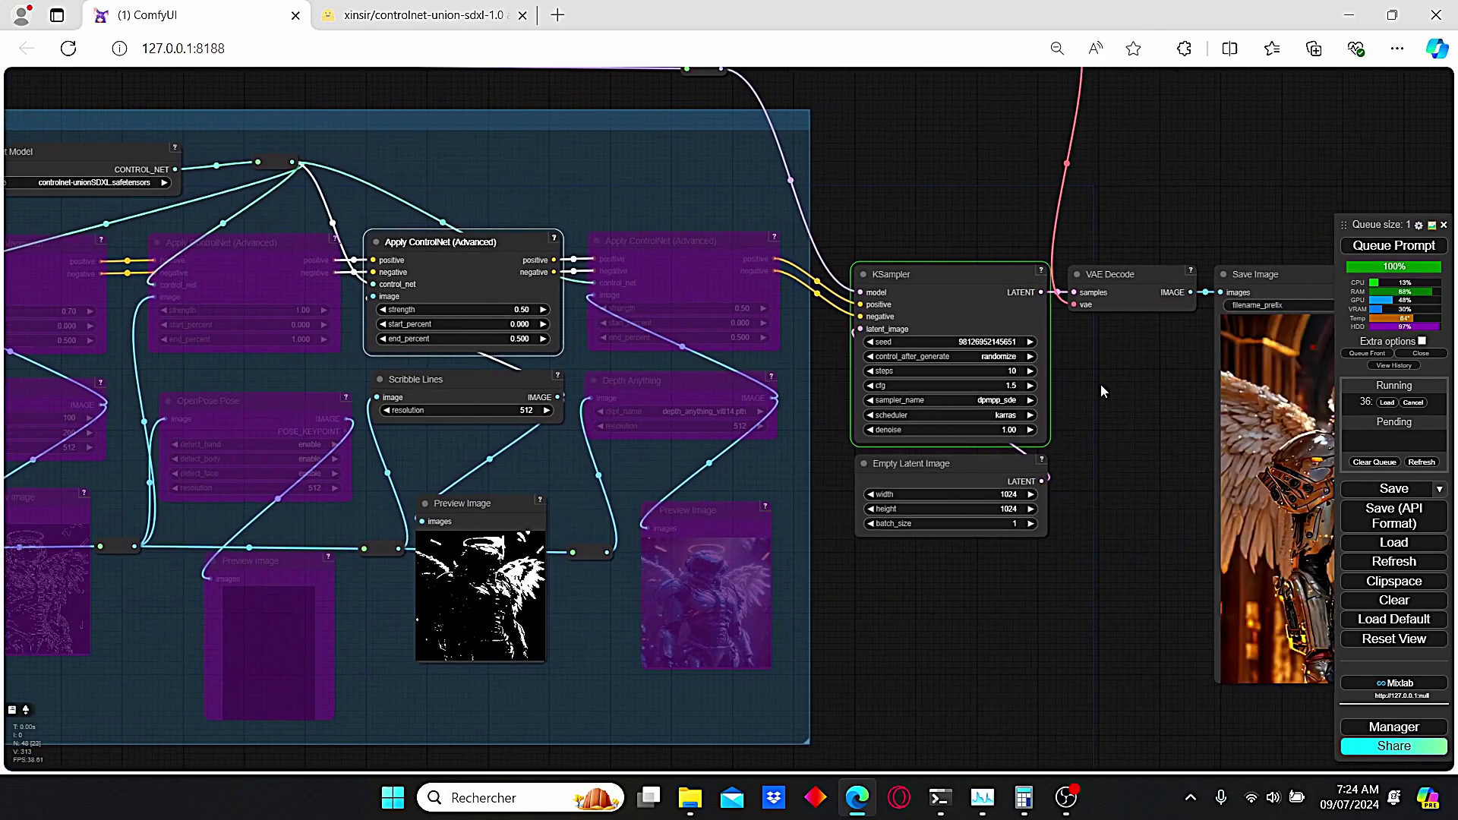
pyautogui.moveTo(1121, 400); pyautogui.dragTo(736, 362)
pyautogui.scroll(3, 1199, 180)
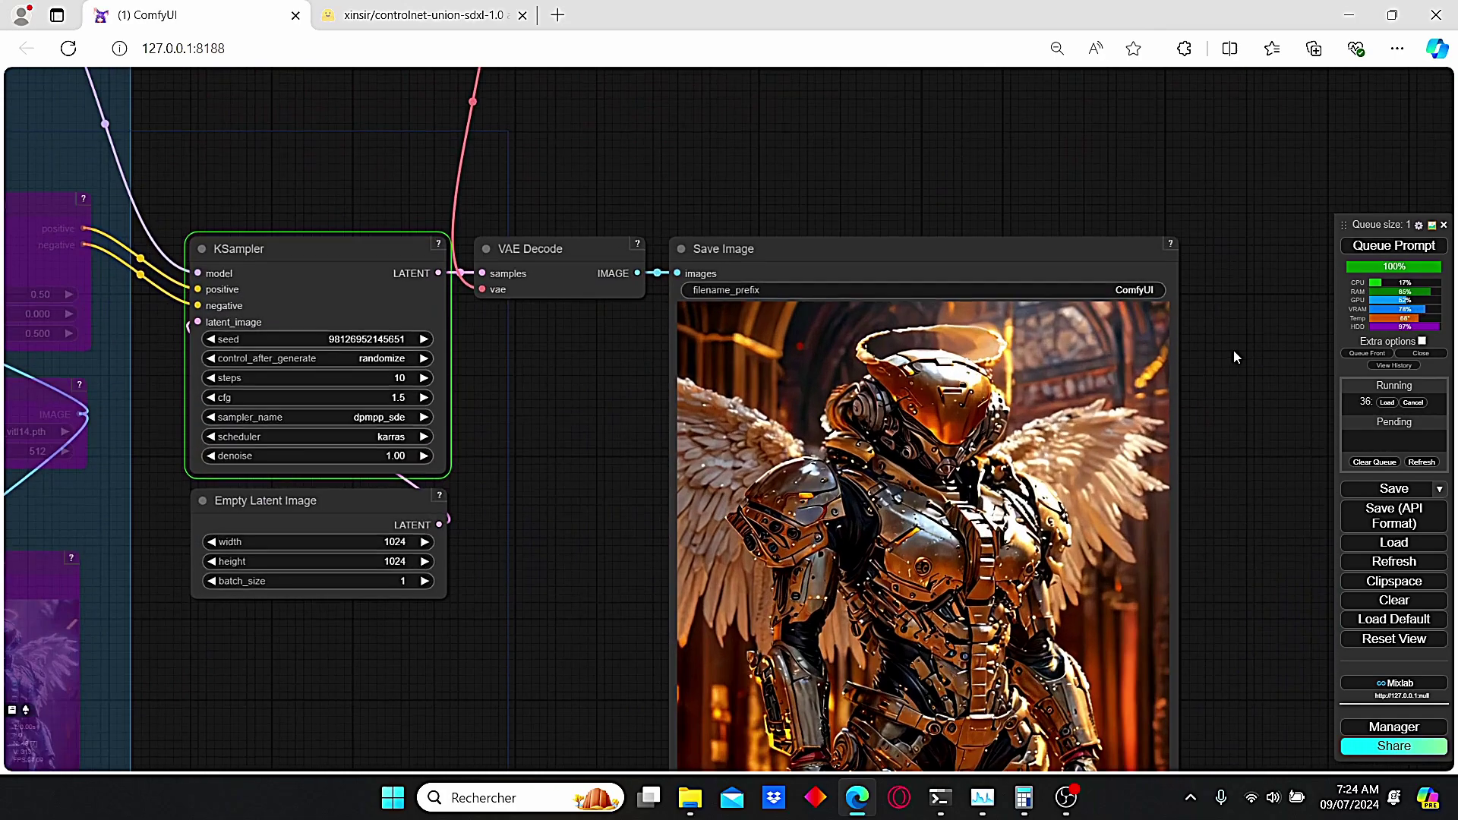
pyautogui.scroll(1, 1135, 352)
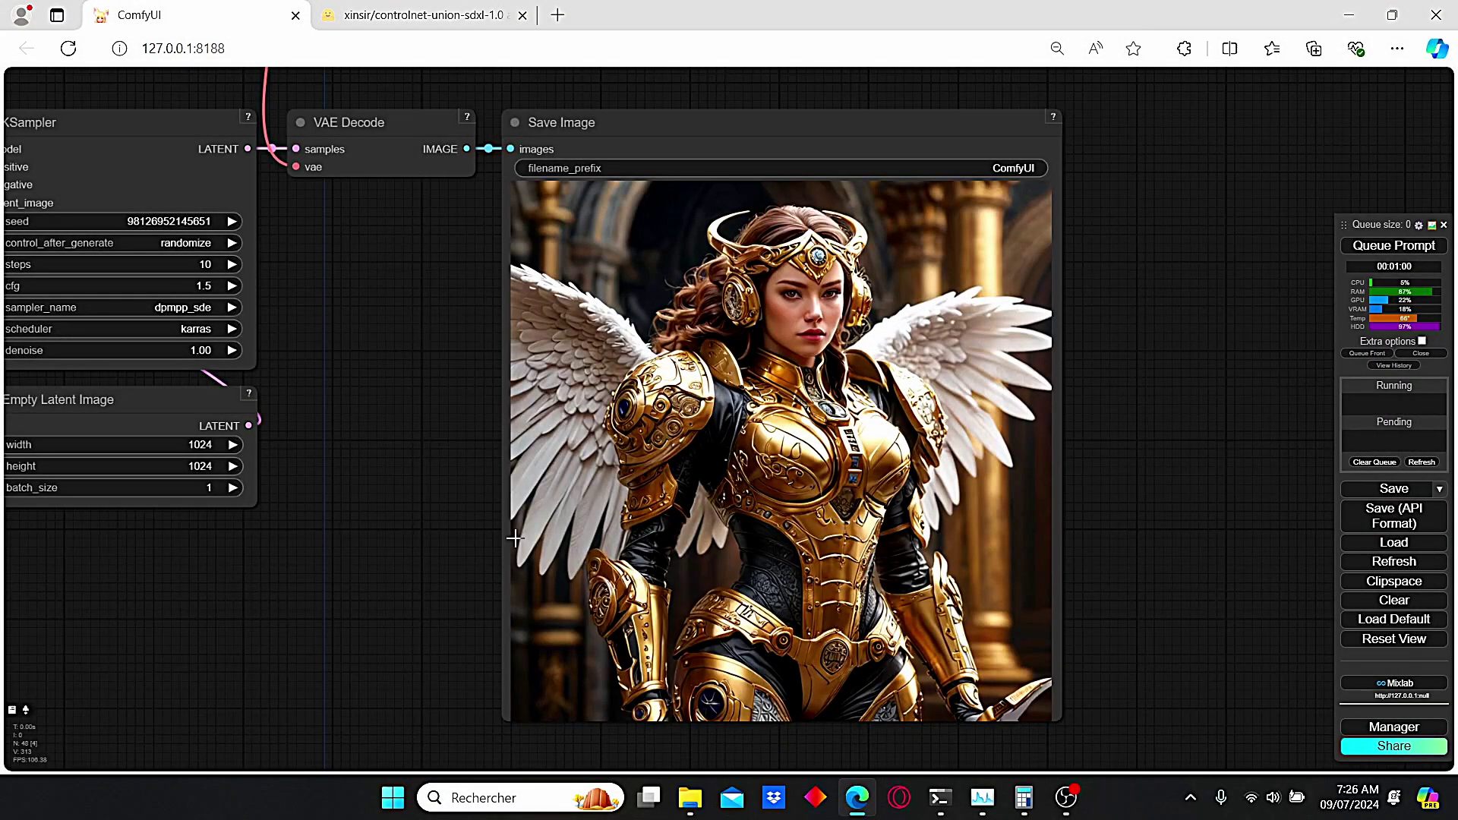
pyautogui.scroll(-2, 353, 564)
pyautogui.scroll(3, 341, 563)
# - Set the scribble Apply ControlNet (Advanced) node's end_percent to 1.000
pyautogui.moveTo(307, 580); pyautogui.dragTo(595, 580)
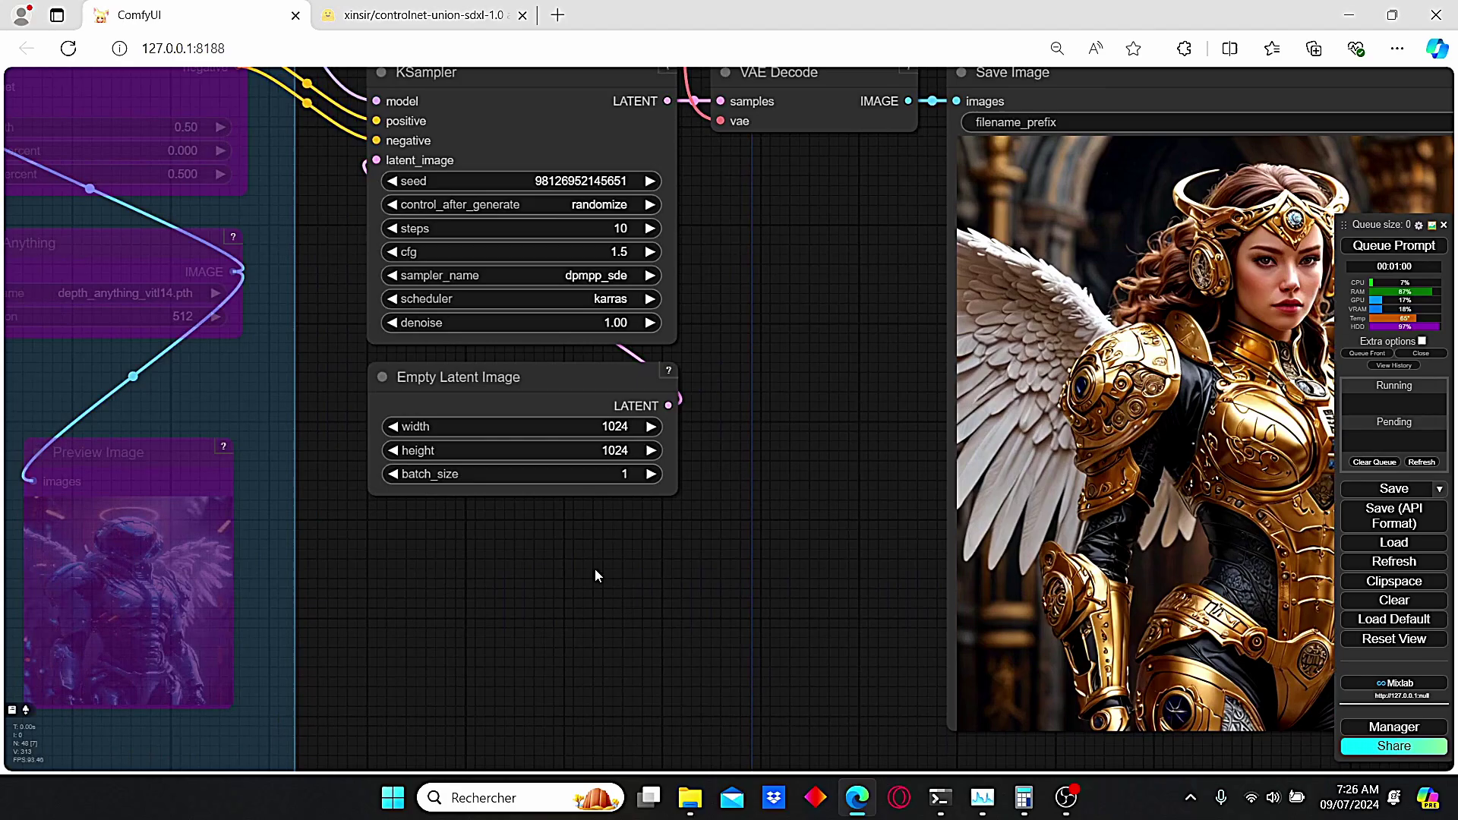
pyautogui.scroll(-1, 595, 580)
pyautogui.moveTo(440, 570); pyautogui.dragTo(1003, 570)
pyautogui.scroll(2, 388, 378)
pyautogui.moveTo(65, 251); pyautogui.dragTo(283, 296)
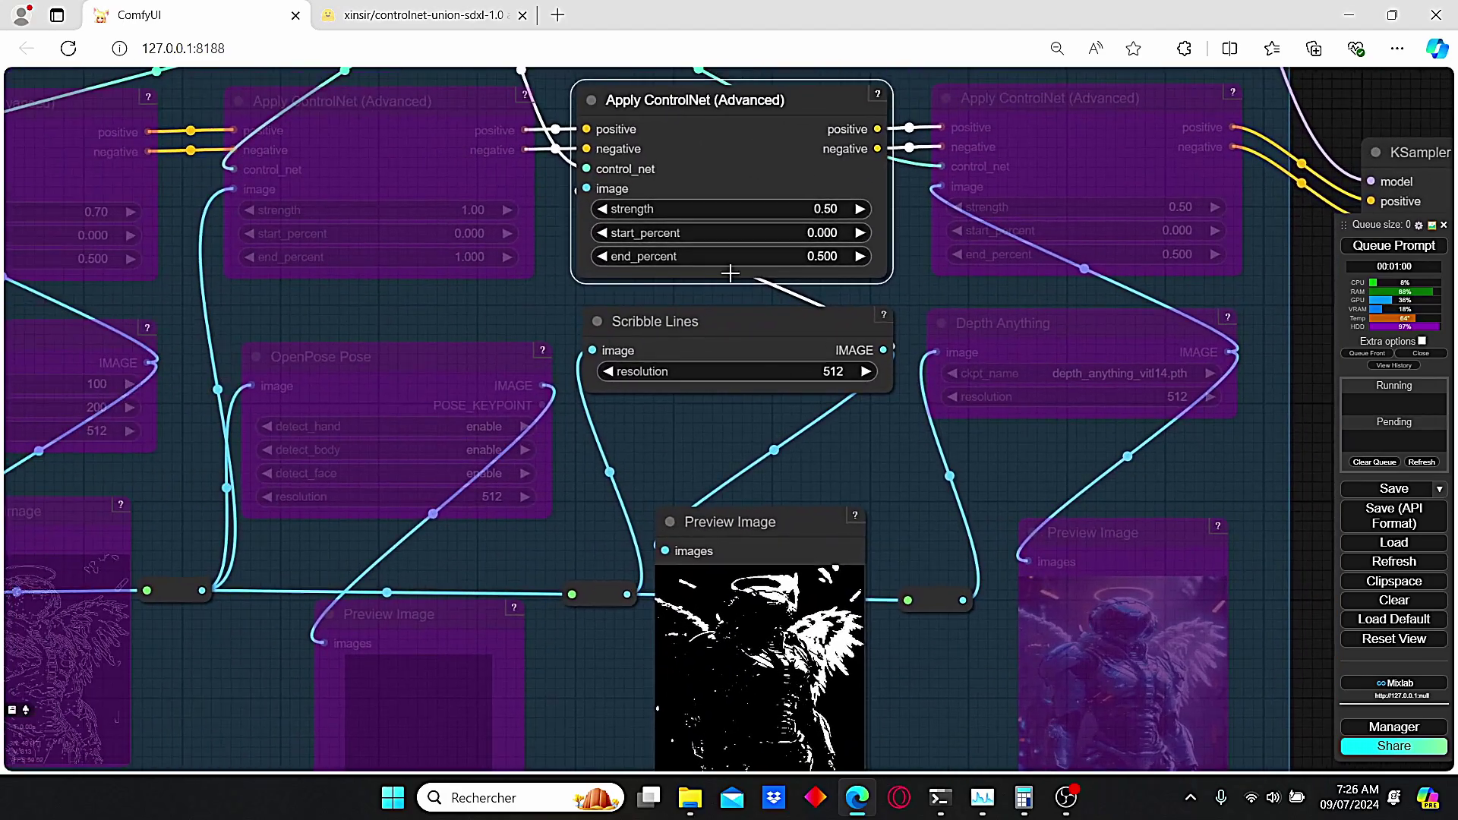
pyautogui.click(843, 256)
pyautogui.write('1')
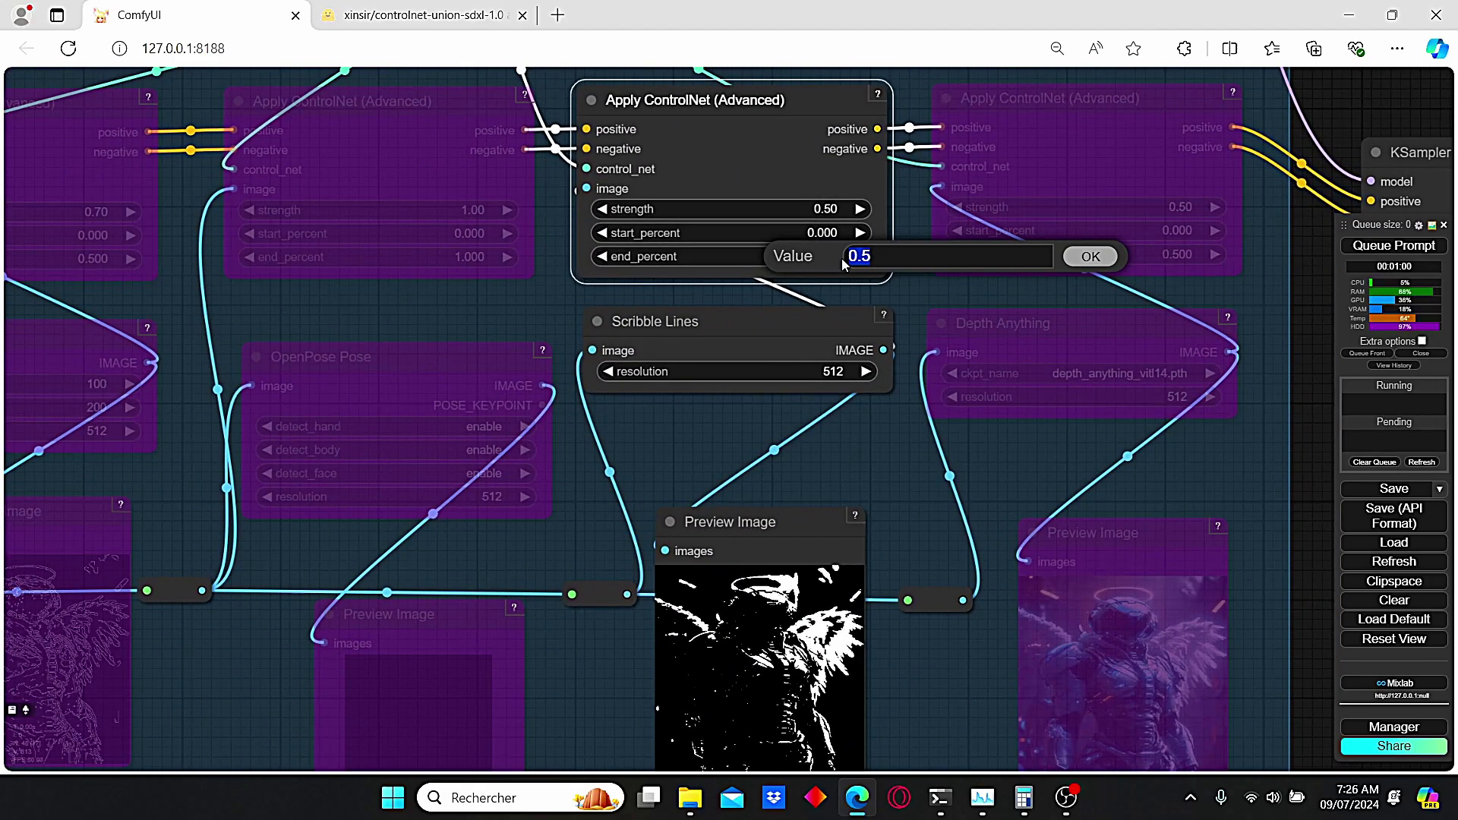
pyautogui.press('Return')
pyautogui.scroll(-5, 842, 256)
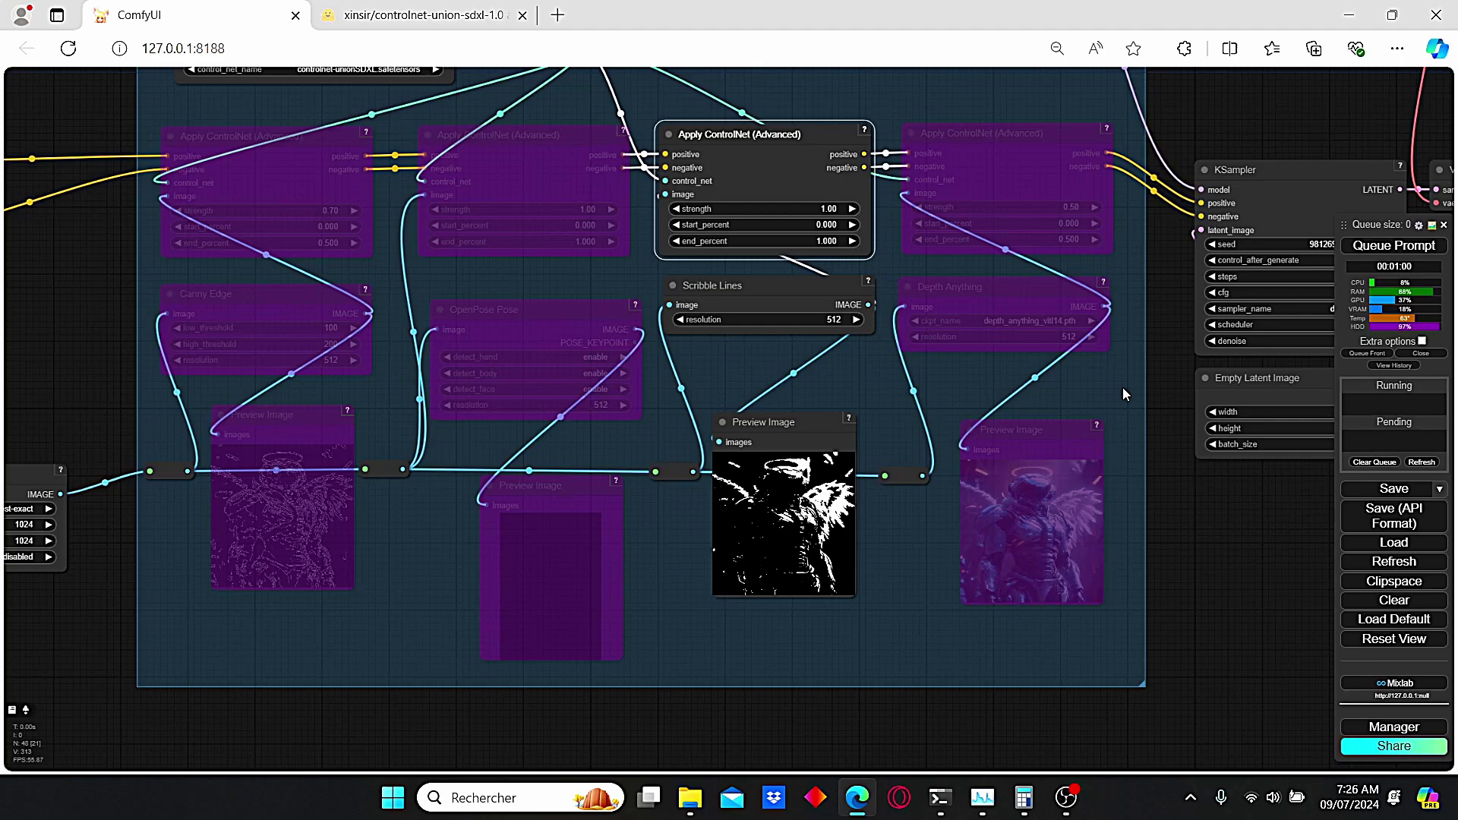
# - Re-enable the Depth Anything, depth Preview Image and depth Apply ControlNet nodes
pyautogui.moveTo(1147, 407); pyautogui.dragTo(1067, 499)
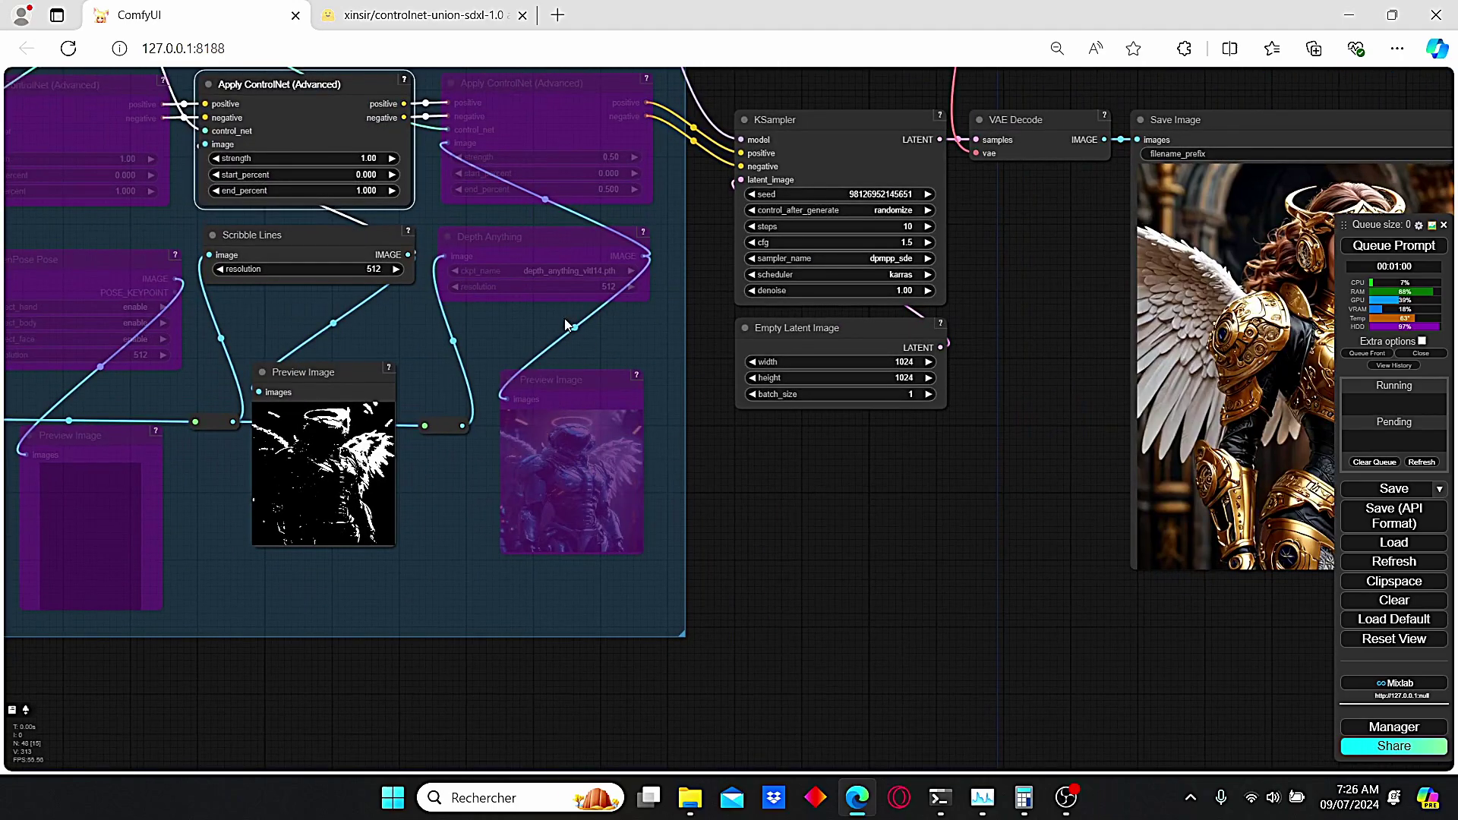
pyautogui.moveTo(563, 327); pyautogui.dragTo(749, 405)
pyautogui.moveTo(421, 307); pyautogui.dragTo(551, 398)
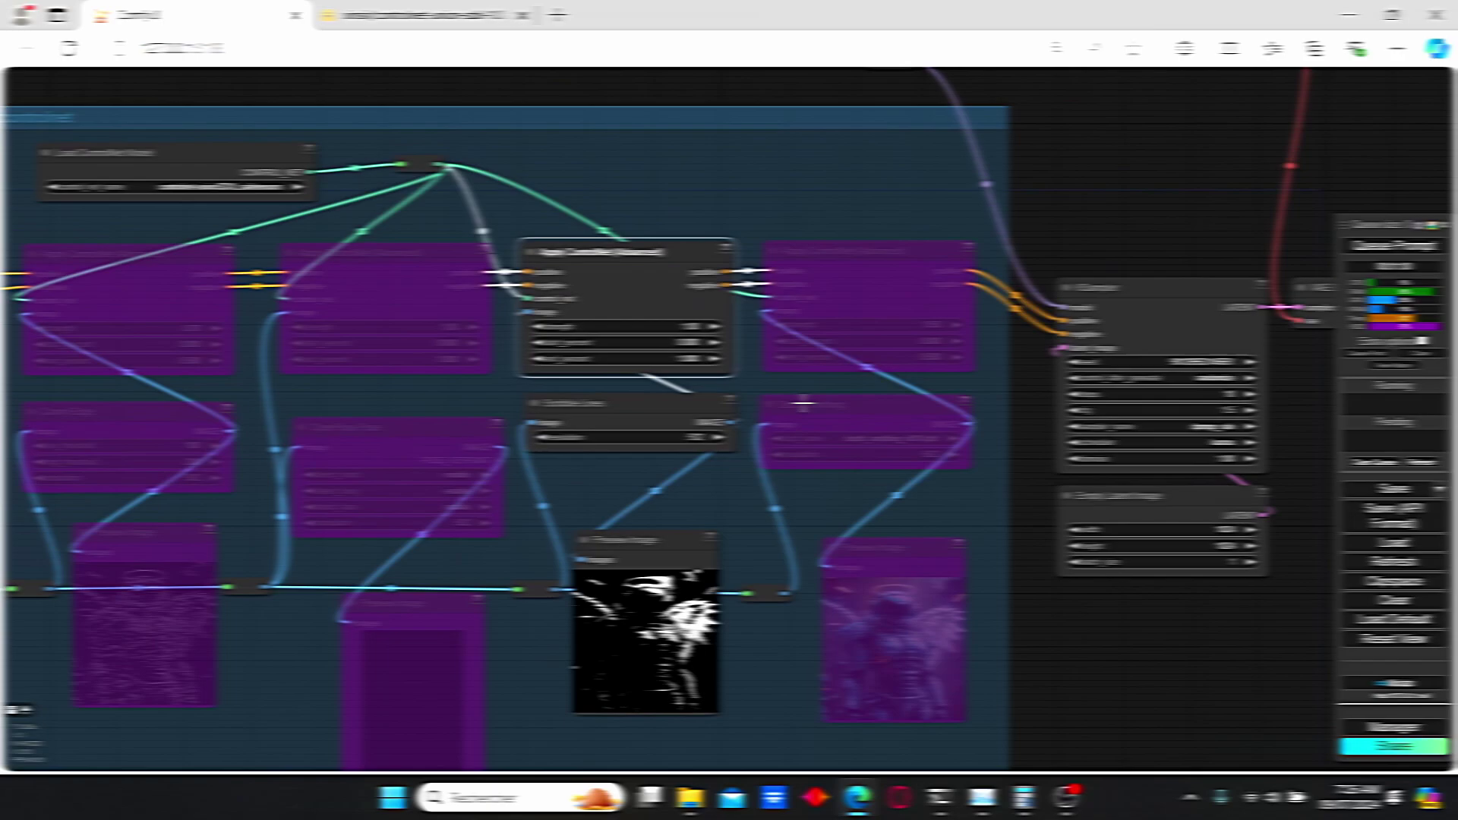
pyautogui.click(803, 404)
pyautogui.hotkey('ctrl', 'b')
pyautogui.click(877, 544)
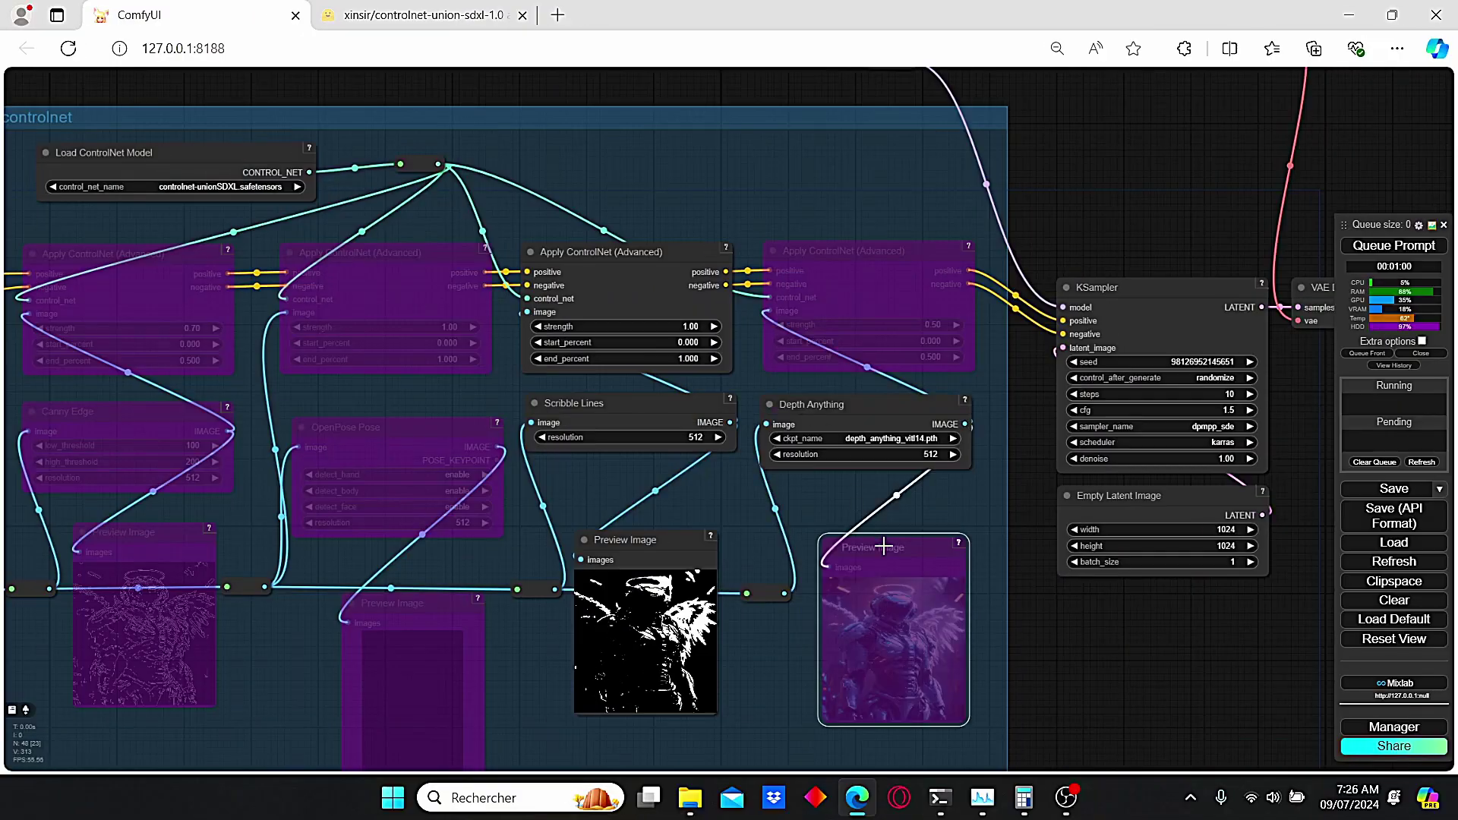
pyautogui.hotkey('ctrl', 'b')
pyautogui.click(839, 291)
pyautogui.hotkey('ctrl', 'b')
# - Bypass the scribble Apply ControlNet, Scribble Lines and scribble Preview Image nodes with Ctrl+B
pyautogui.click(601, 252)
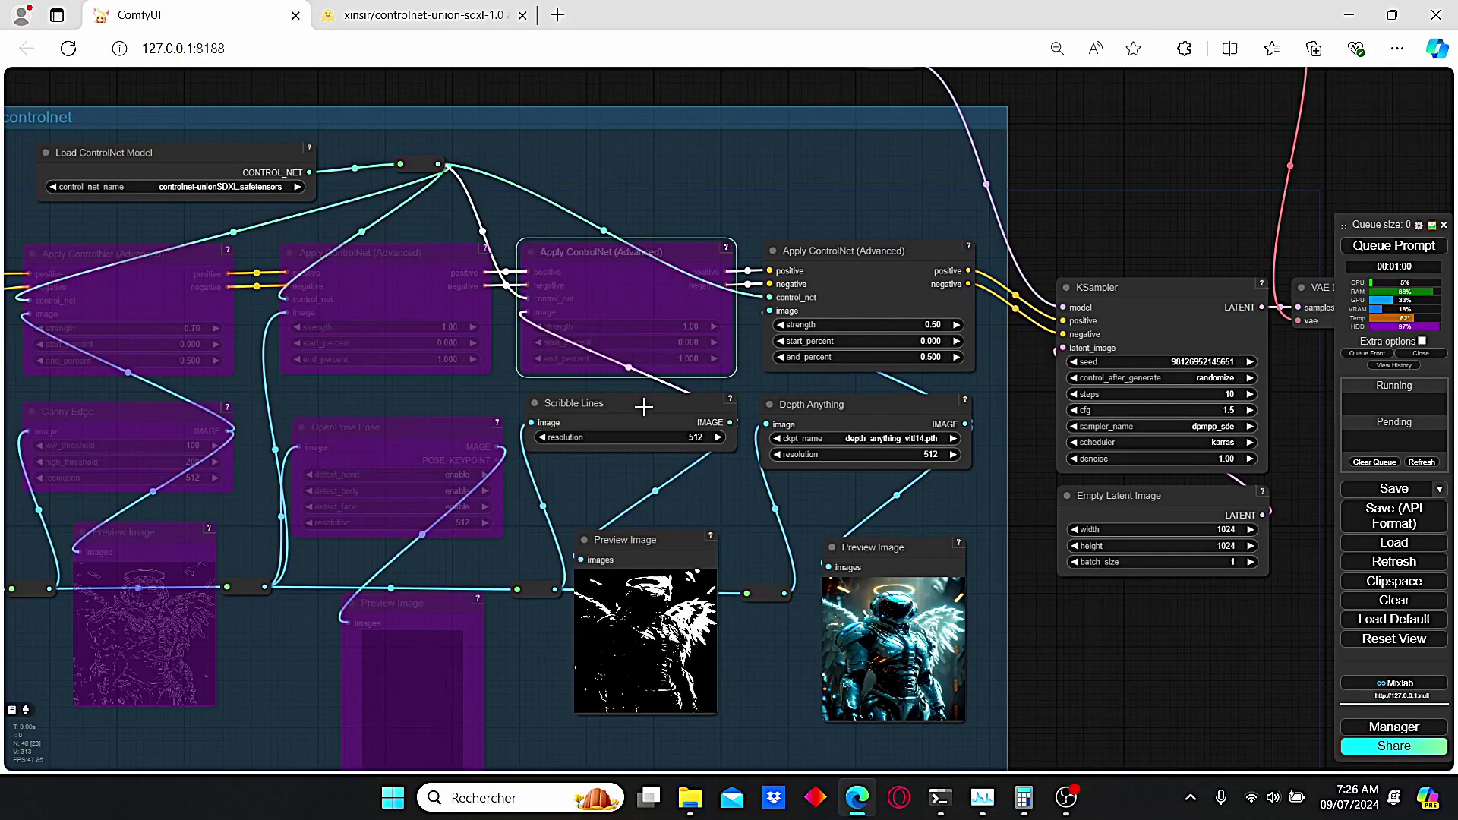
pyautogui.hotkey('ctrl', 'b')
pyautogui.click(573, 403)
pyautogui.hotkey('ctrl', 'b')
pyautogui.click(626, 540)
pyautogui.hotkey('ctrl', 'b')
# - Re-enable the Canny Edge, canny Preview Image and canny Apply ControlNet nodes
pyautogui.moveTo(320, 406); pyautogui.dragTo(661, 433)
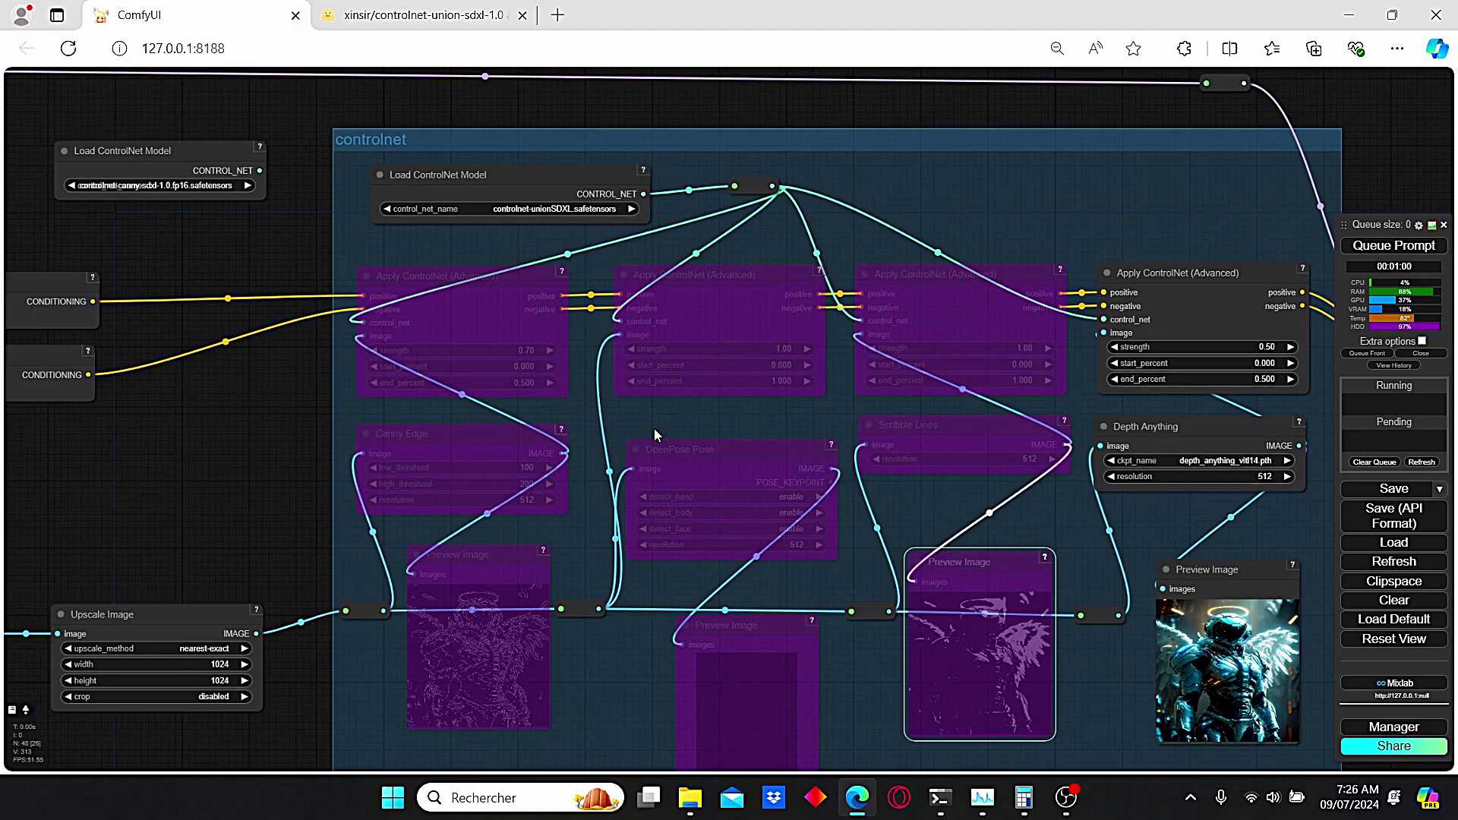
pyautogui.scroll(3, 456, 445)
pyautogui.click(456, 445)
pyautogui.hotkey('ctrl', 'b')
pyautogui.click(497, 591)
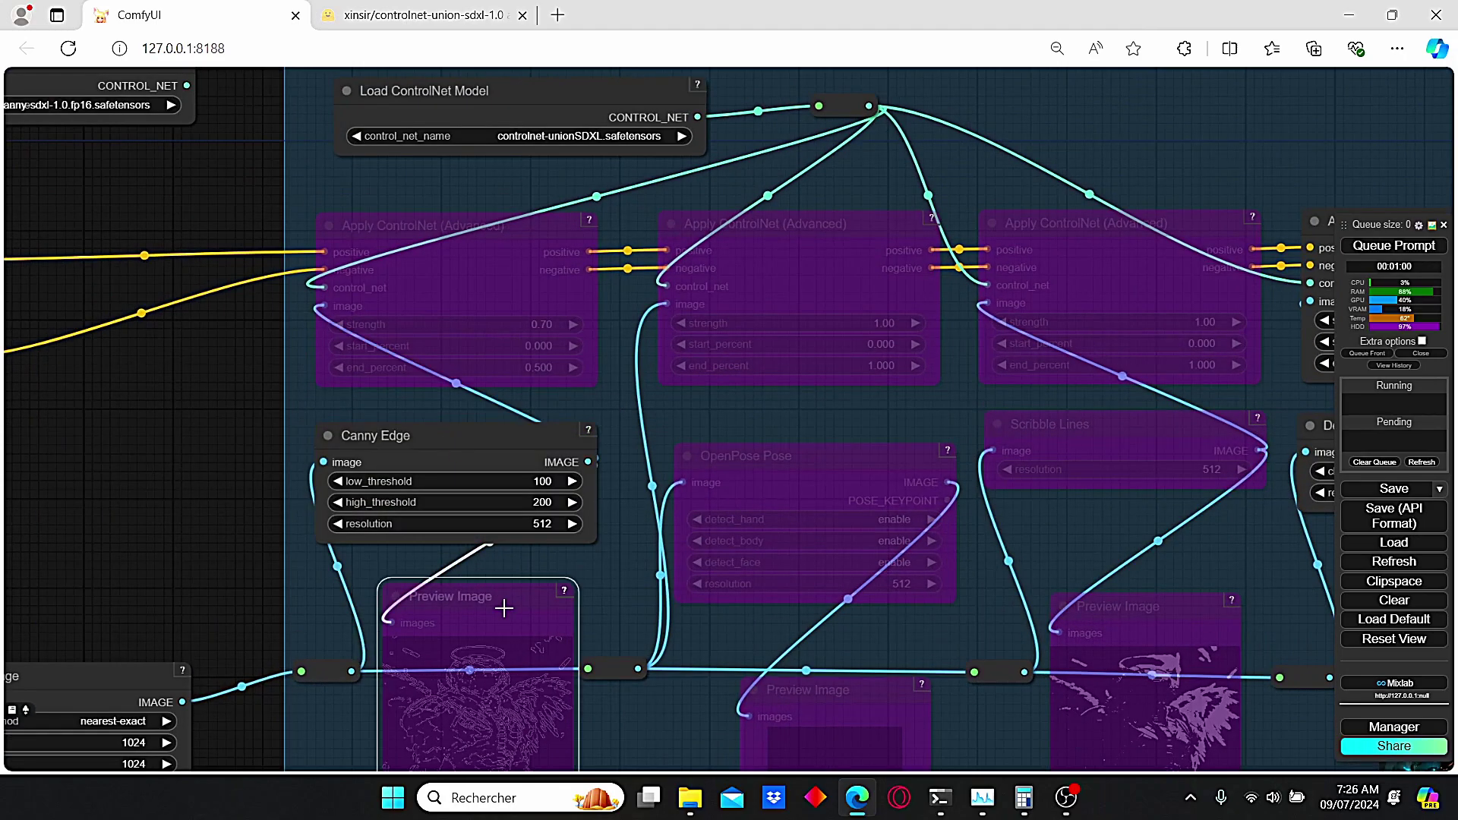
pyautogui.hotkey('ctrl', 'b')
pyautogui.click(490, 296)
pyautogui.hotkey('ctrl', 'b')
pyautogui.scroll(-5, 541, 355)
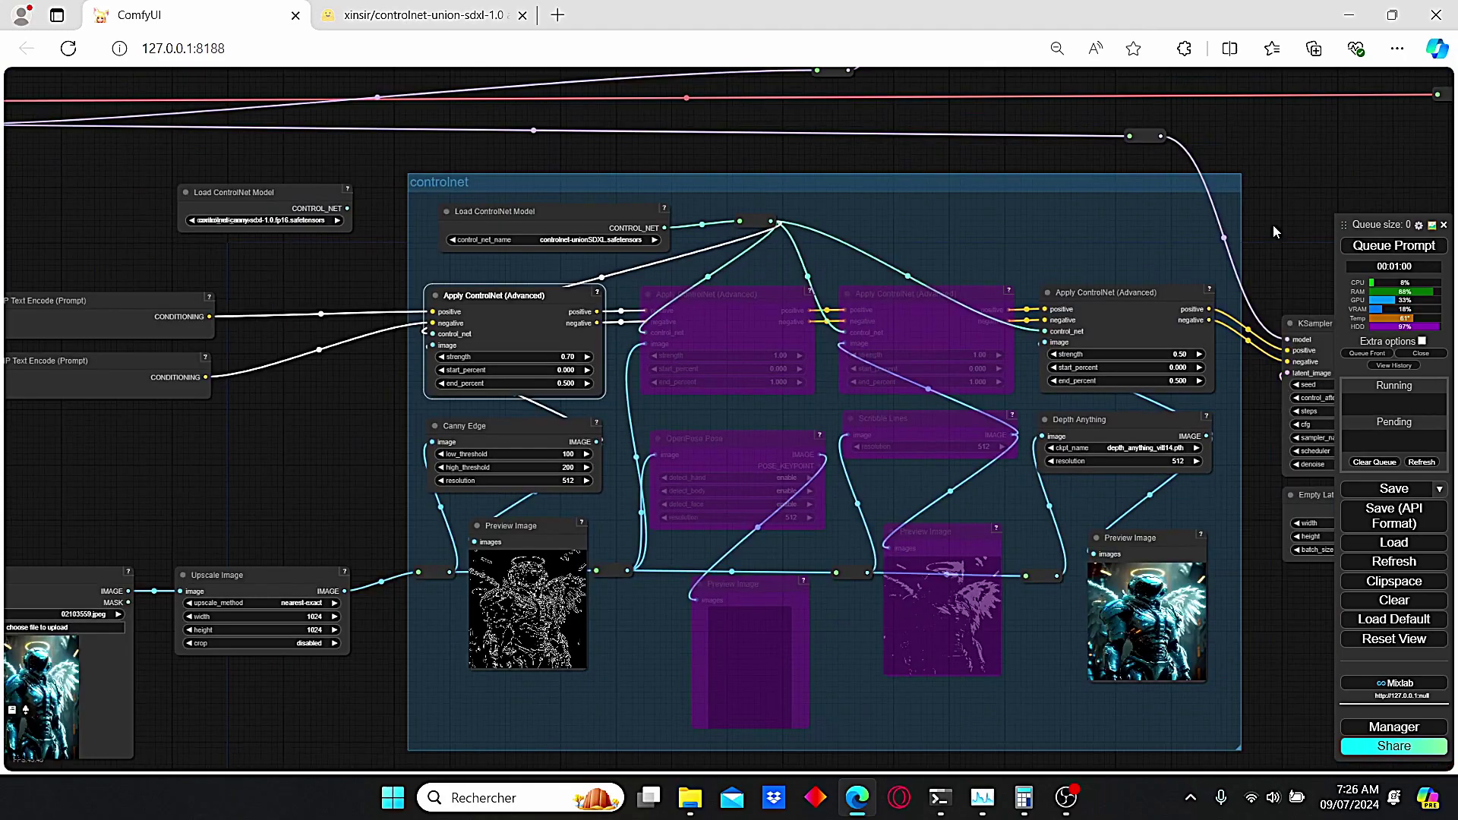
pyautogui.moveTo(1273, 224); pyautogui.dragTo(892, 189)
# - Queue the canny-and-depth run and enlarge the Save Image preview to see the bronze angel
pyautogui.click(1441, 240)
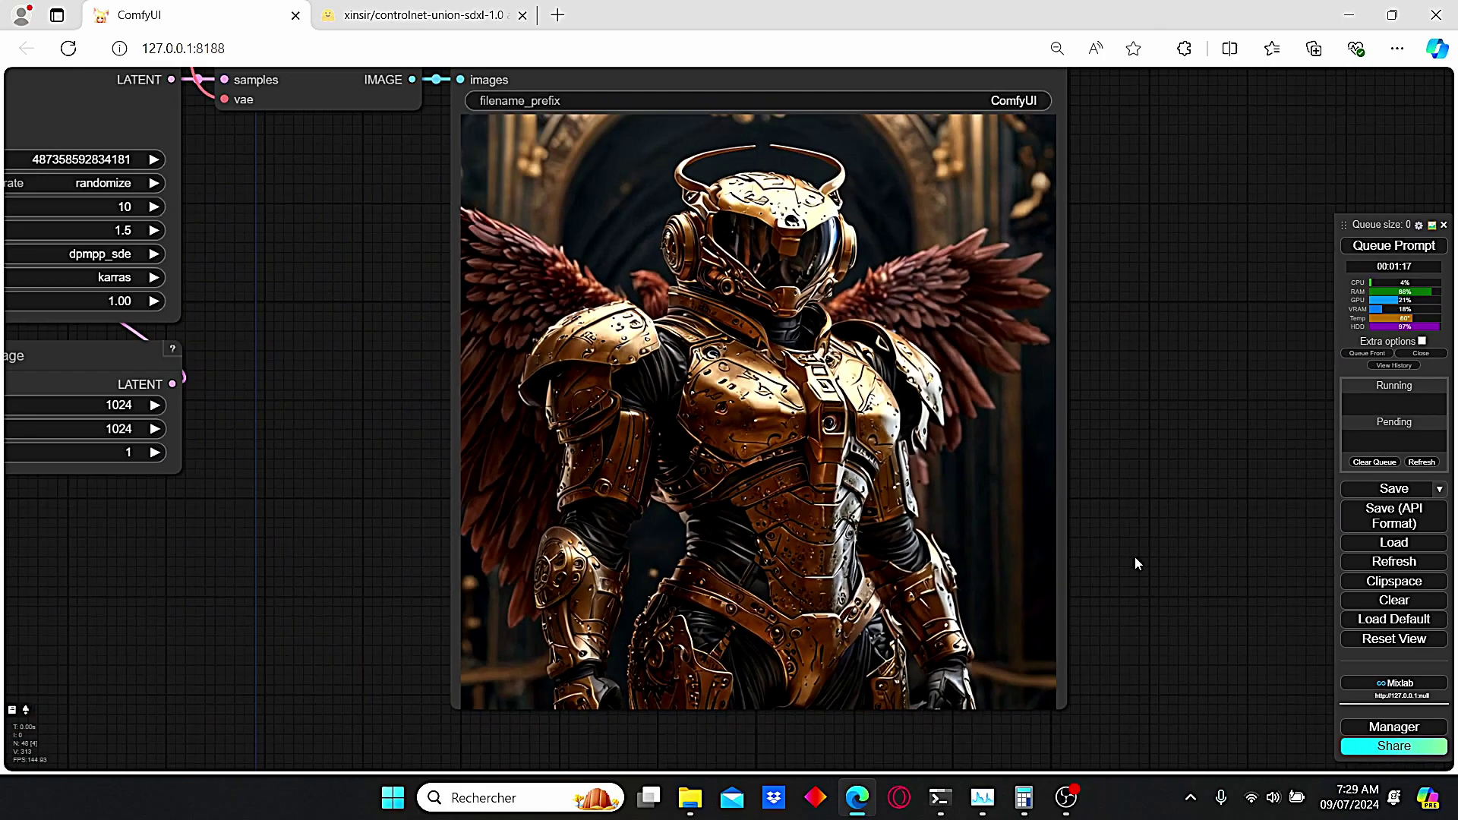
pyautogui.moveTo(1077, 704); pyautogui.dragTo(1205, 766)
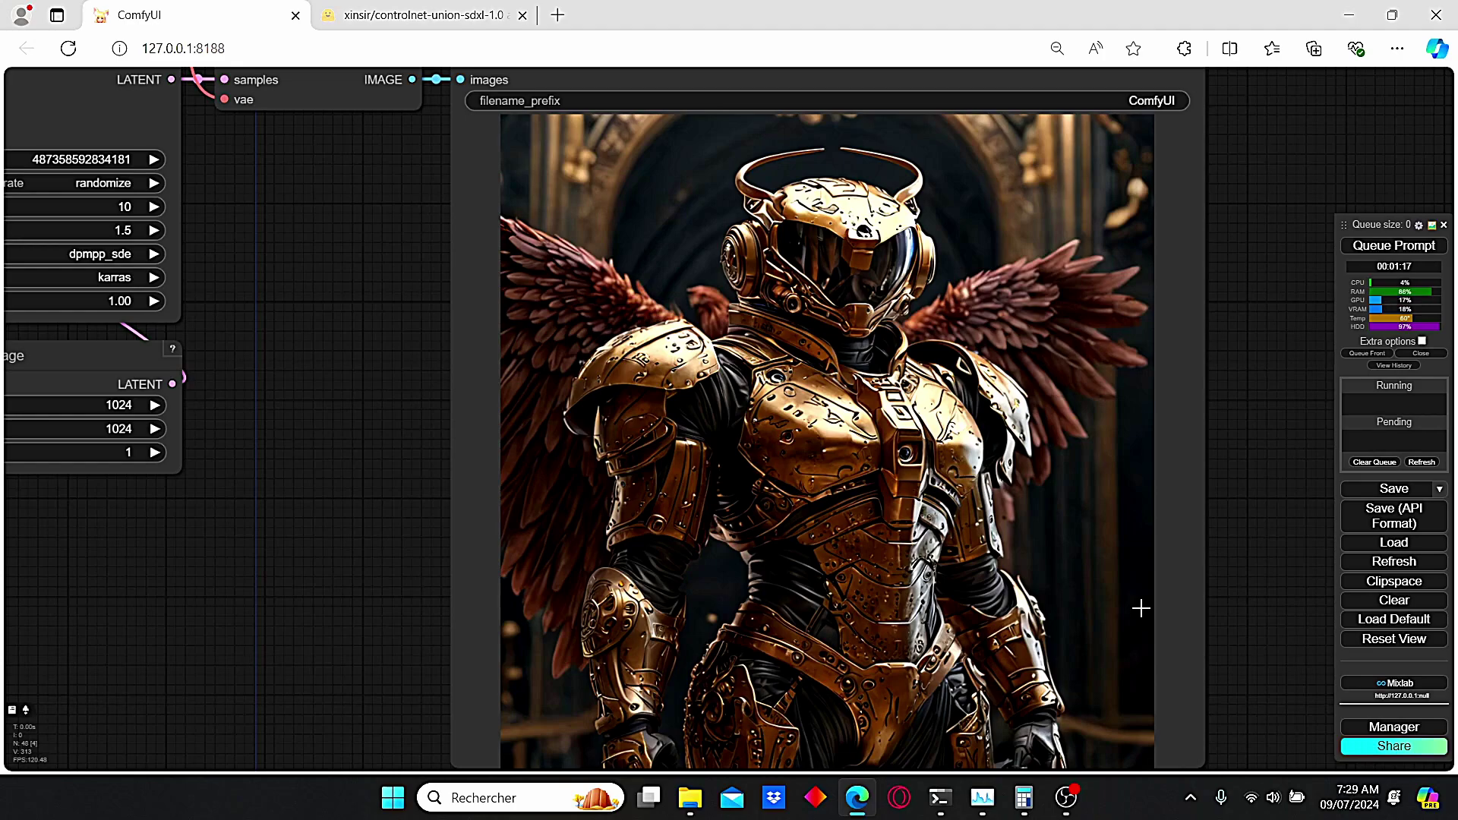
pyautogui.scroll(-5, 474, 463)
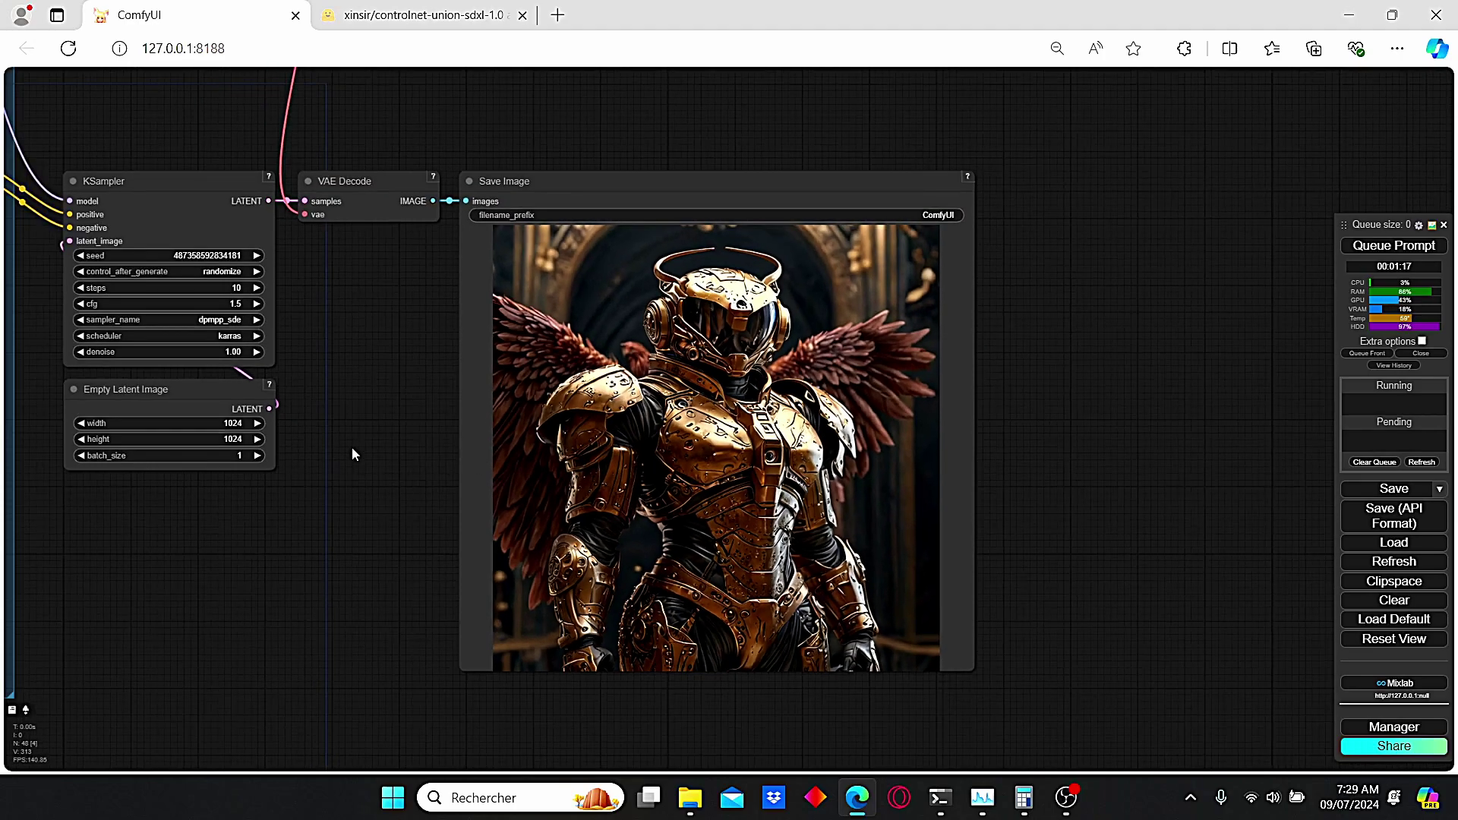
pyautogui.moveTo(352, 447); pyautogui.dragTo(968, 456)
pyautogui.scroll(3, 363, 210)
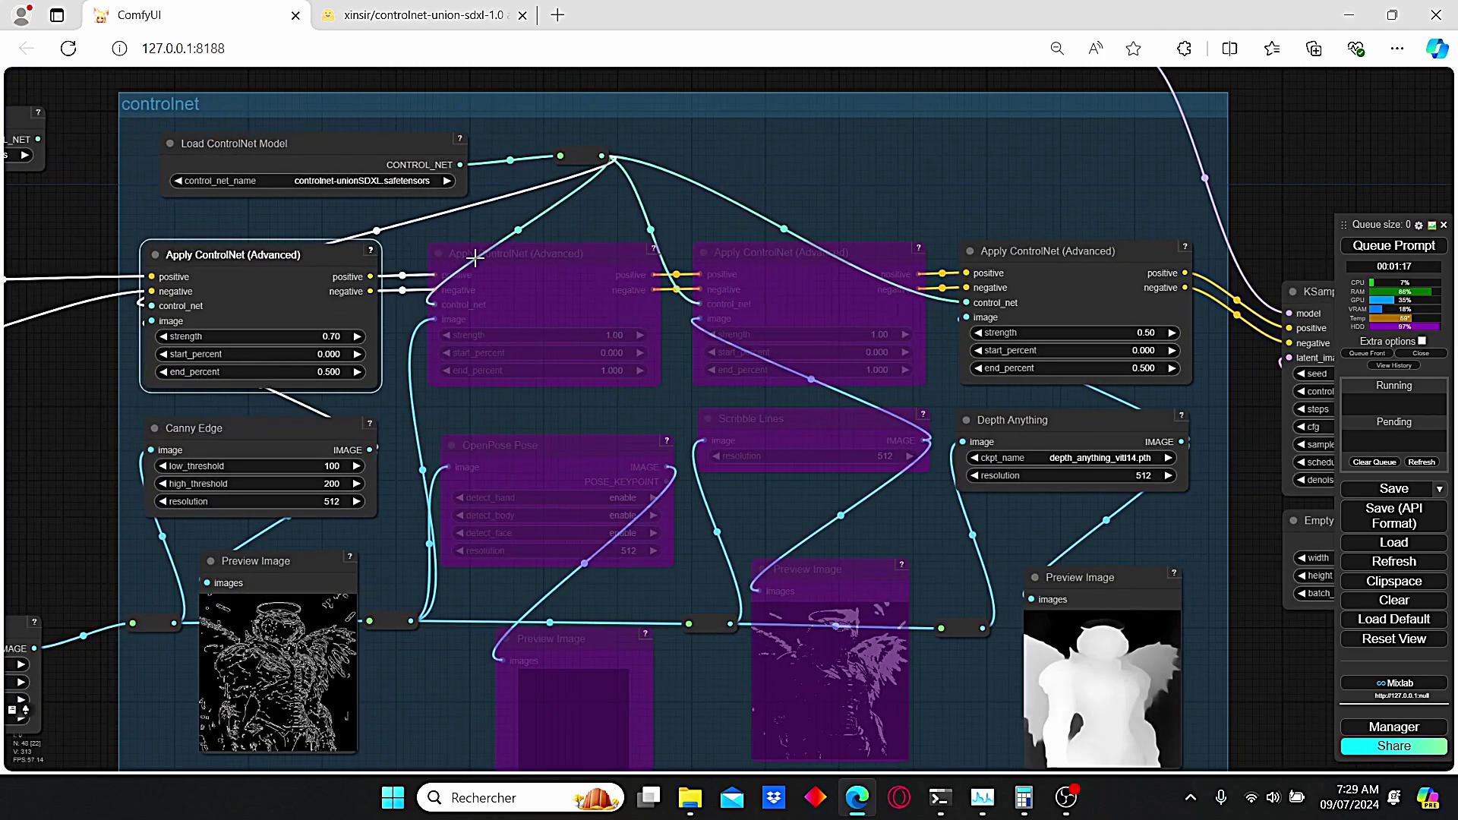
pyautogui.scroll(-3, 927, 198)
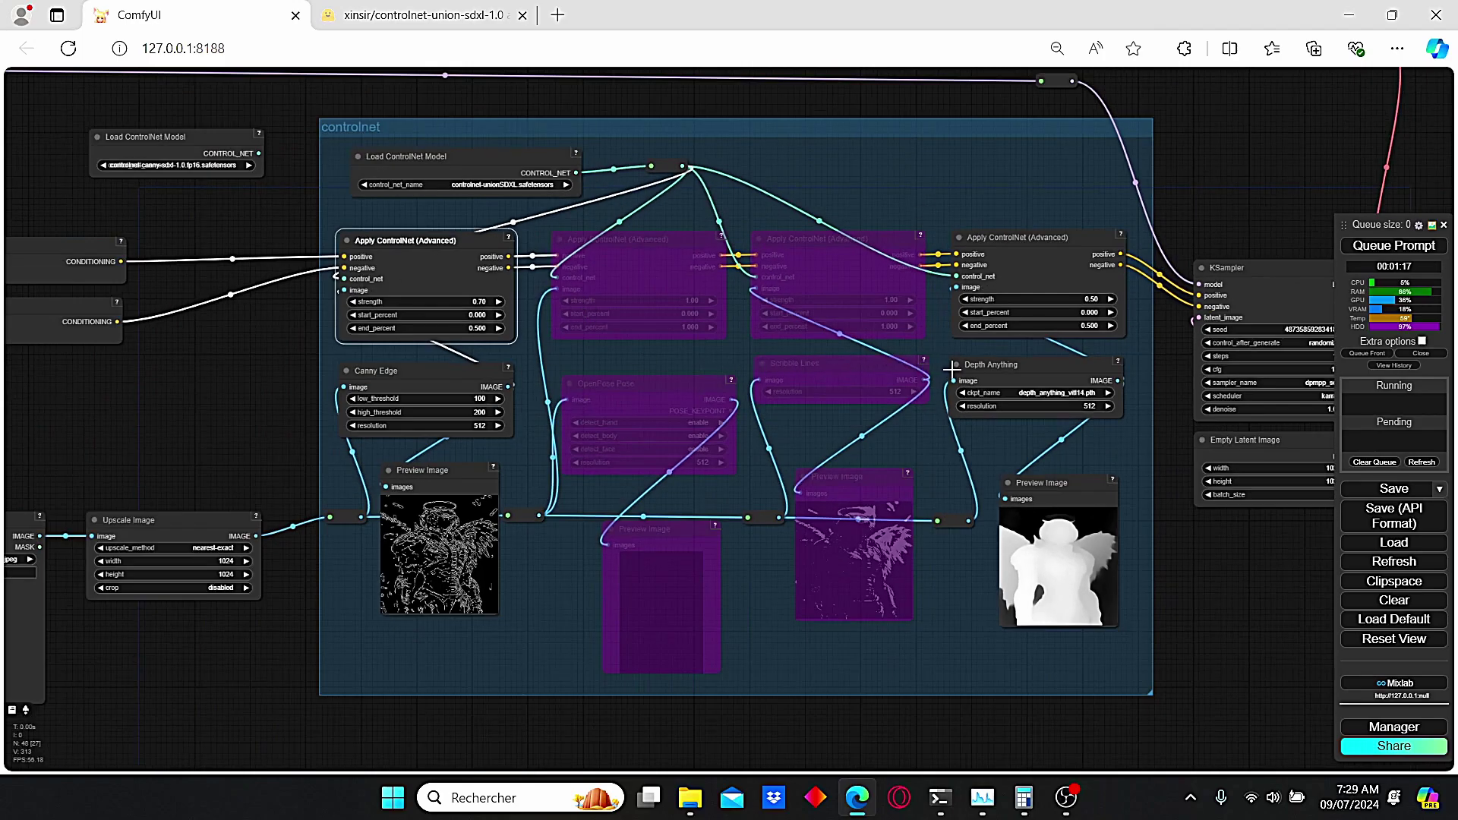
pyautogui.scroll(3, 909, 153)
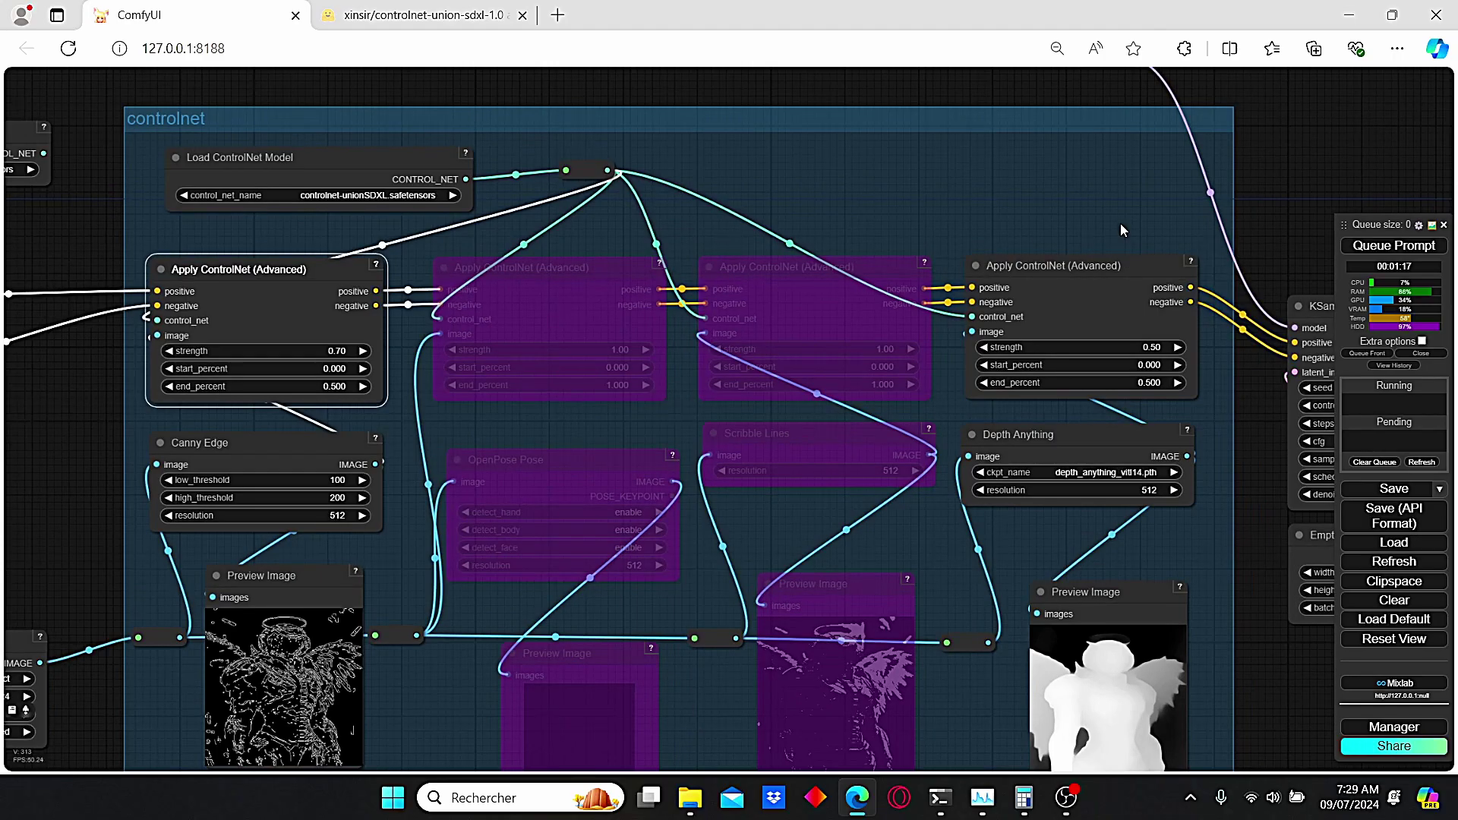
pyautogui.scroll(-4, 1120, 223)
# - Link the Differential Diffusion MODEL output to the reroute, then view the sampler result
pyautogui.moveTo(1120, 224); pyautogui.dragTo(916, 284)
pyautogui.scroll(1, 918, 284)
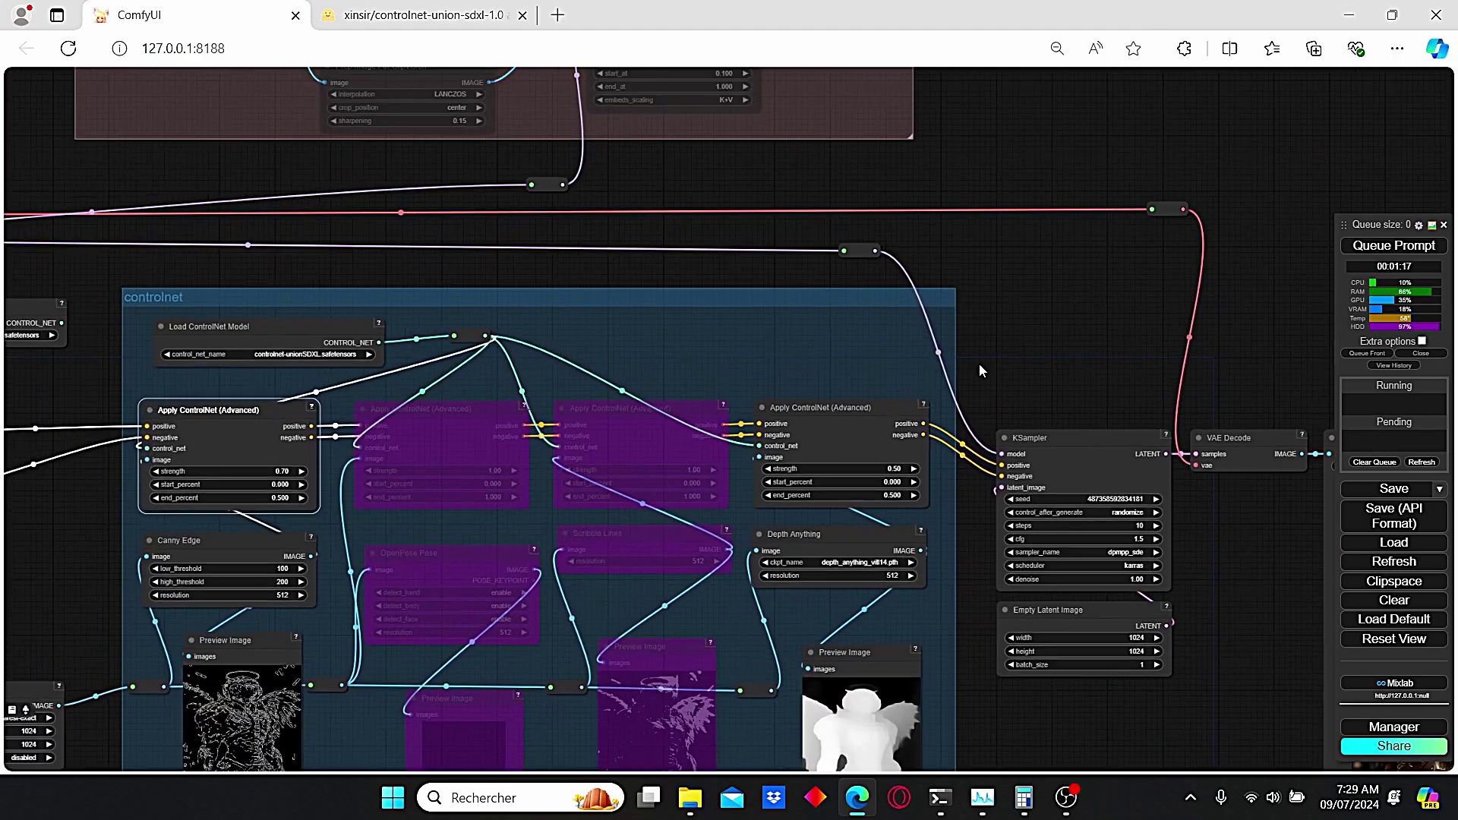
pyautogui.moveTo(979, 363); pyautogui.dragTo(785, 377)
pyautogui.rightClick(871, 328)
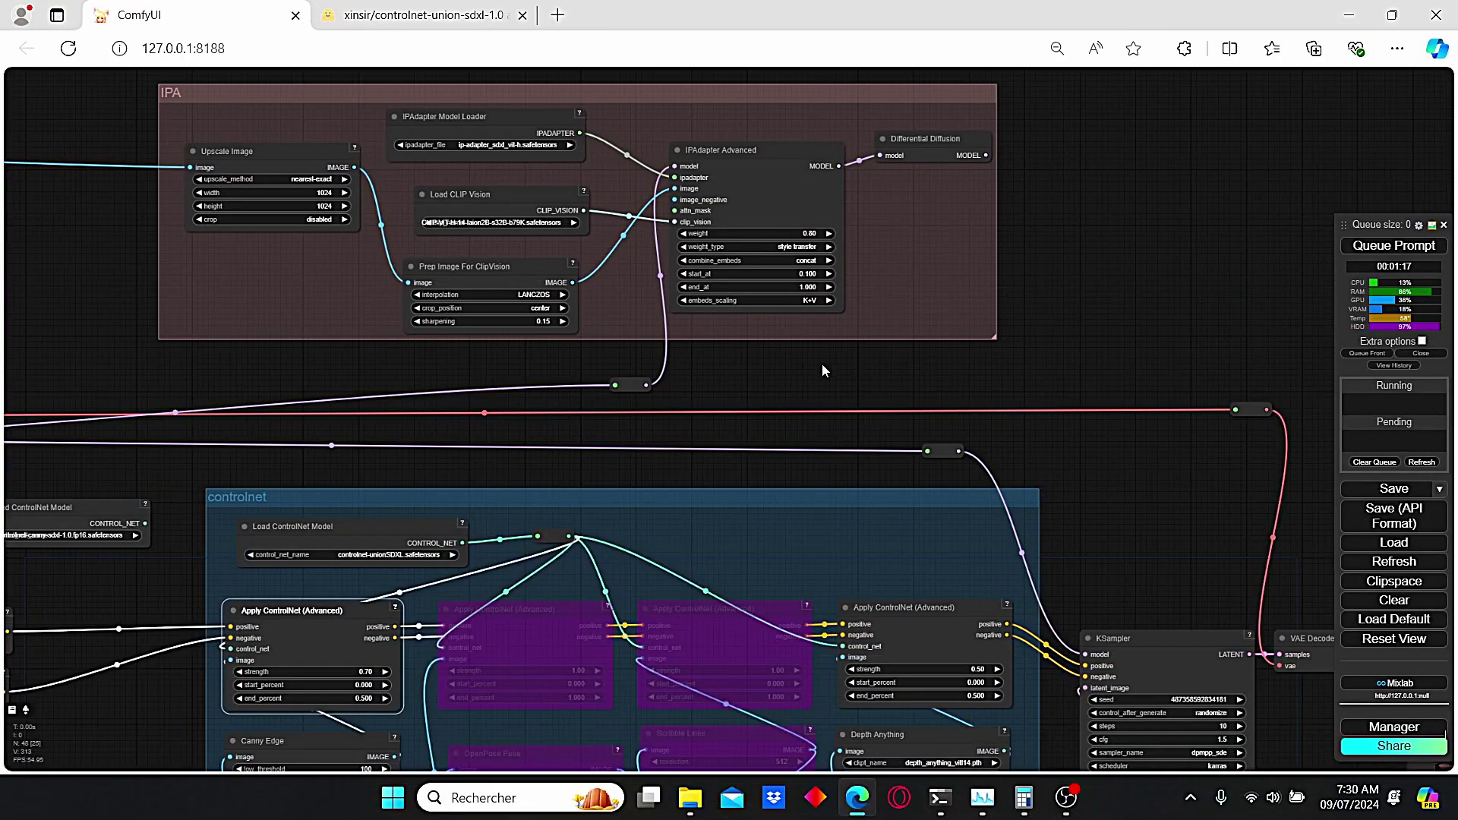
pyautogui.moveTo(989, 156); pyautogui.dragTo(928, 452)
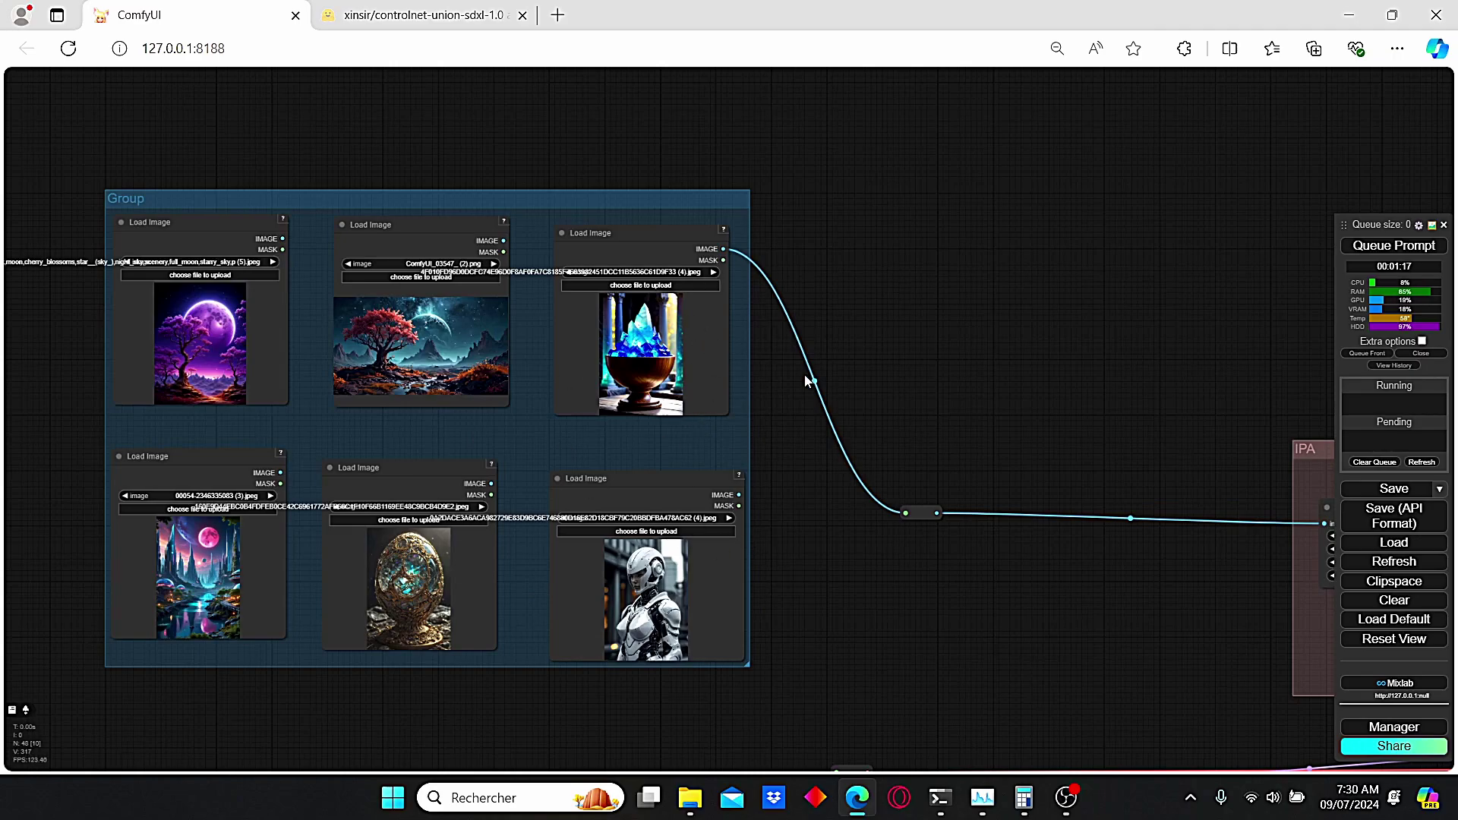
pyautogui.scroll(-2, 928, 644)
pyautogui.moveTo(927, 643); pyautogui.dragTo(718, 550)
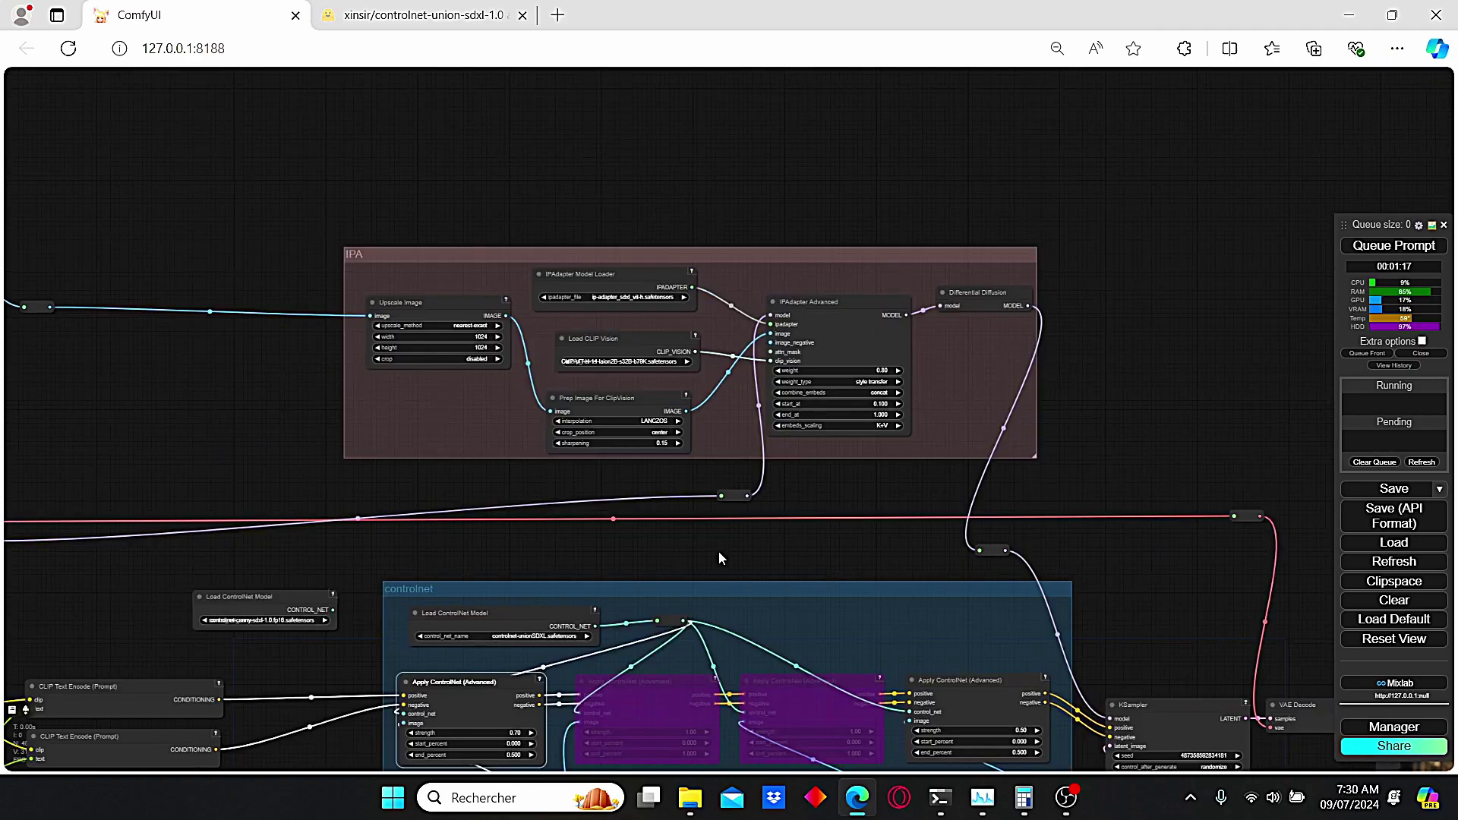
pyautogui.scroll(3, 719, 550)
pyautogui.moveTo(1270, 580); pyautogui.dragTo(869, 327)
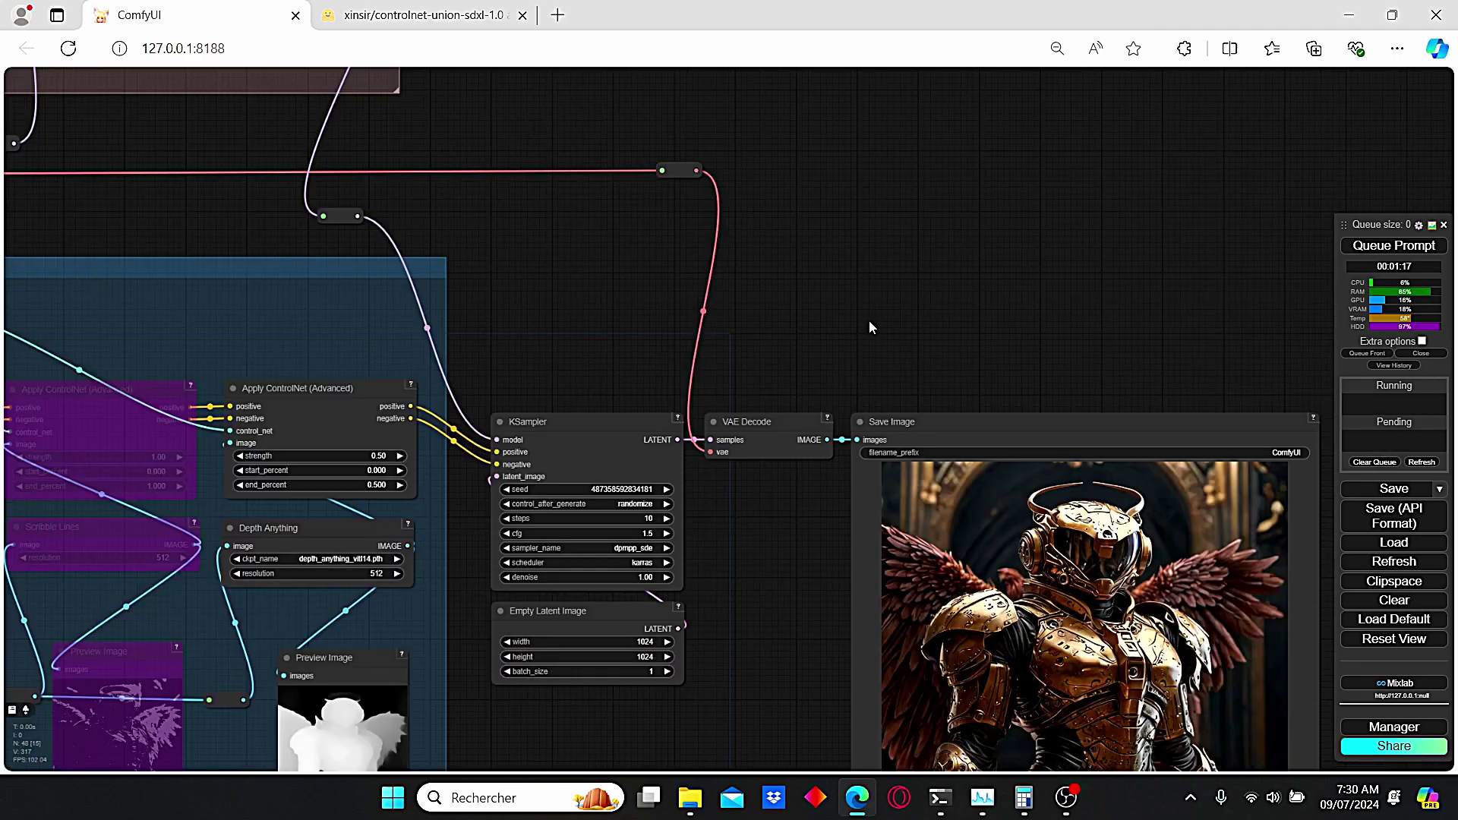
pyautogui.scroll(1, 773, 395)
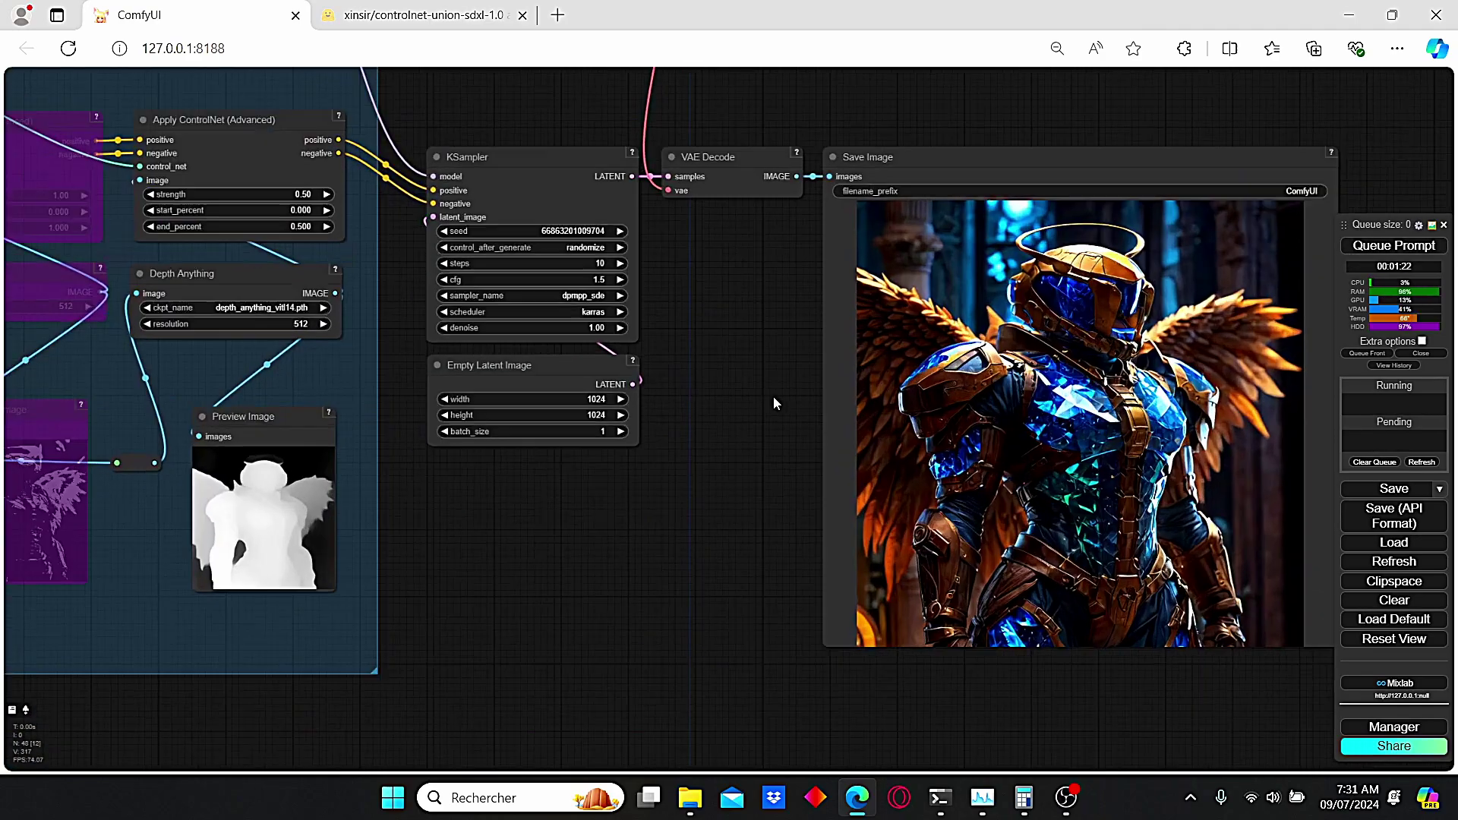
pyautogui.scroll(2, 774, 395)
pyautogui.scroll(3, 769, 396)
pyautogui.scroll(2, 1193, 243)
# - Pan to inspect the top of the blue crystal-armored angel image
pyautogui.moveTo(1194, 243); pyautogui.dragTo(1155, 350)
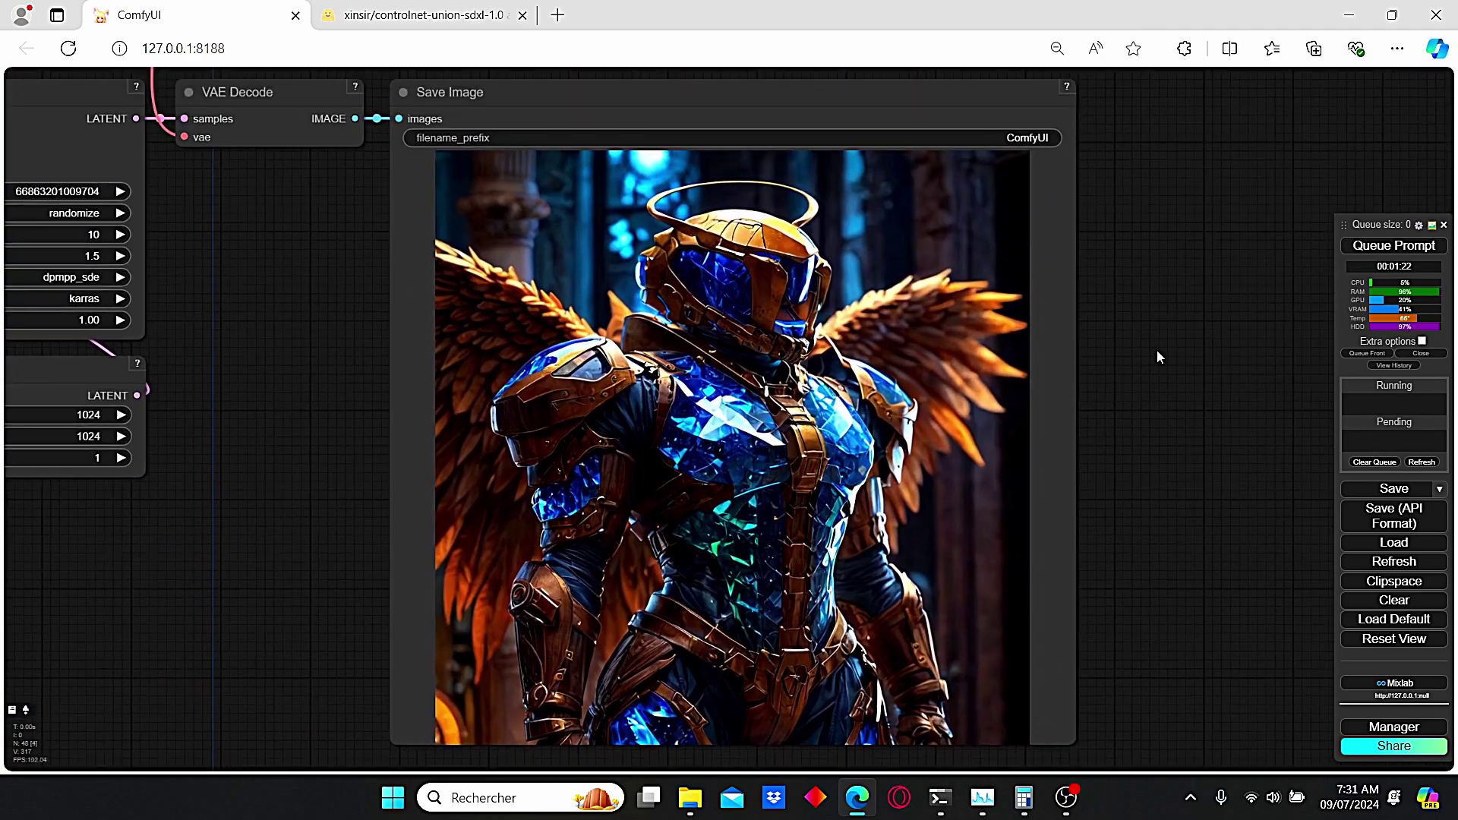
pyautogui.scroll(-2, 1155, 351)
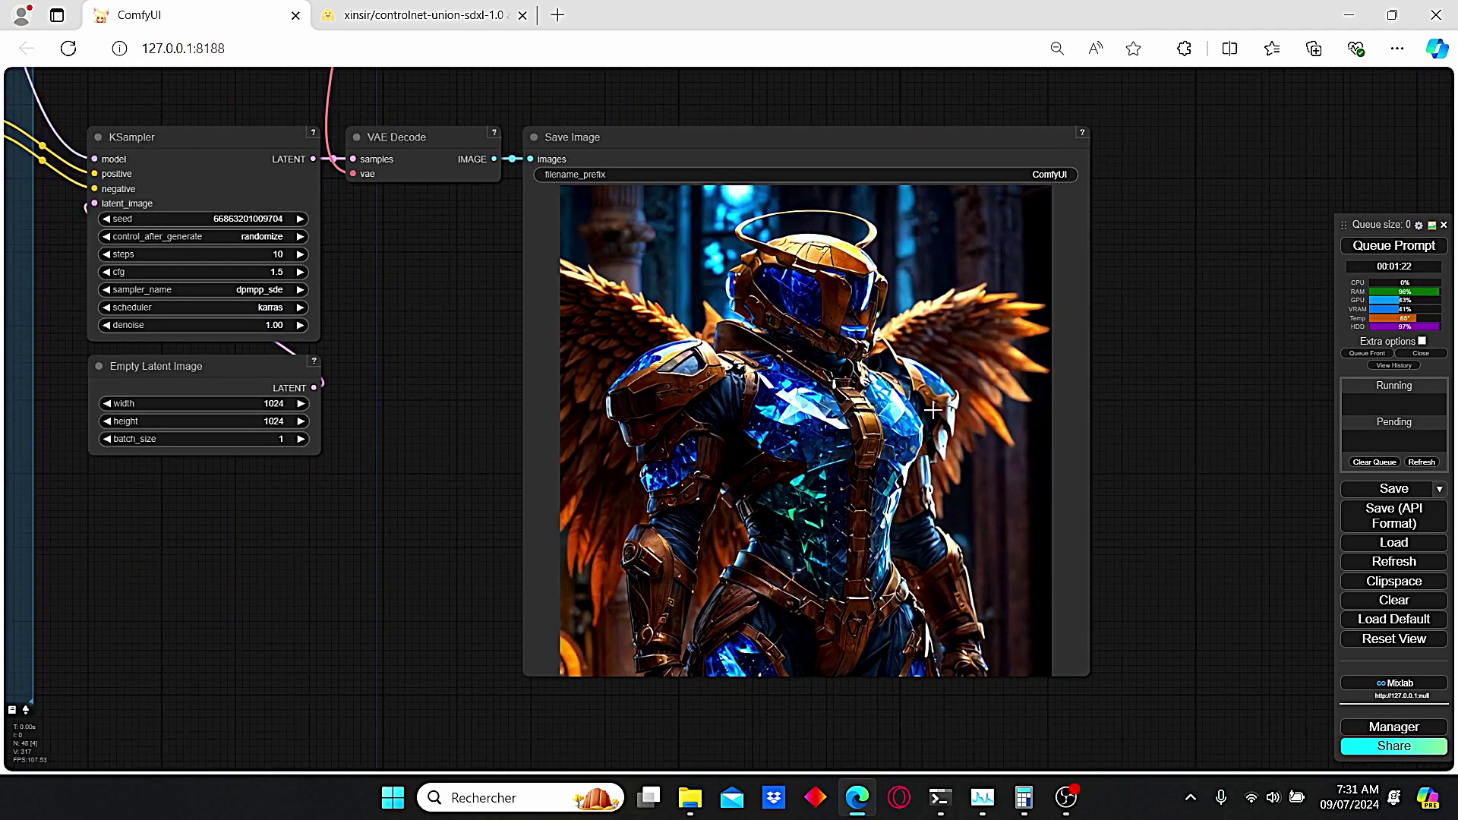
pyautogui.scroll(-2, 836, 457)
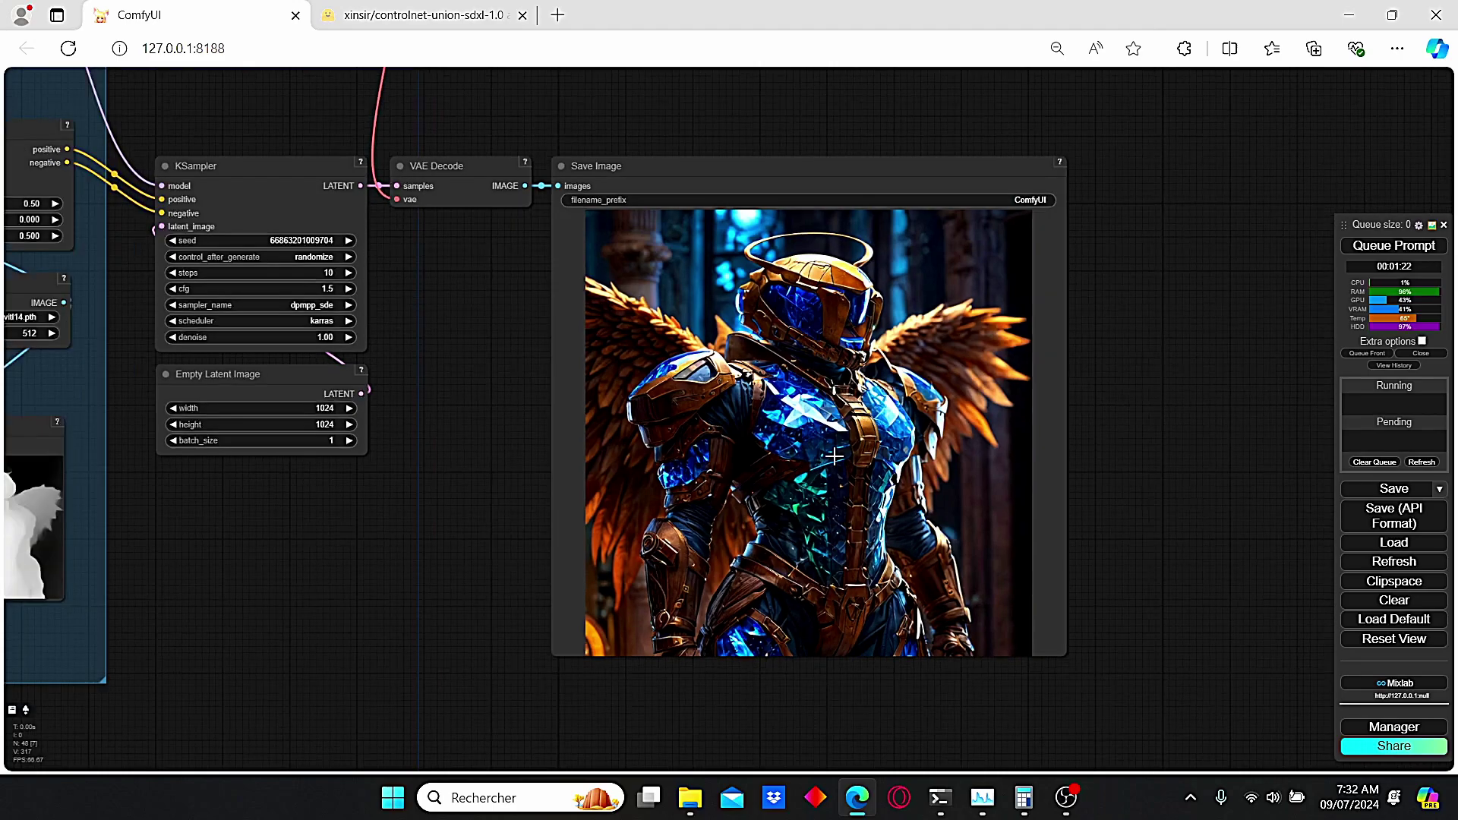
pyautogui.scroll(-2, 835, 456)
pyautogui.scroll(8, 911, 410)
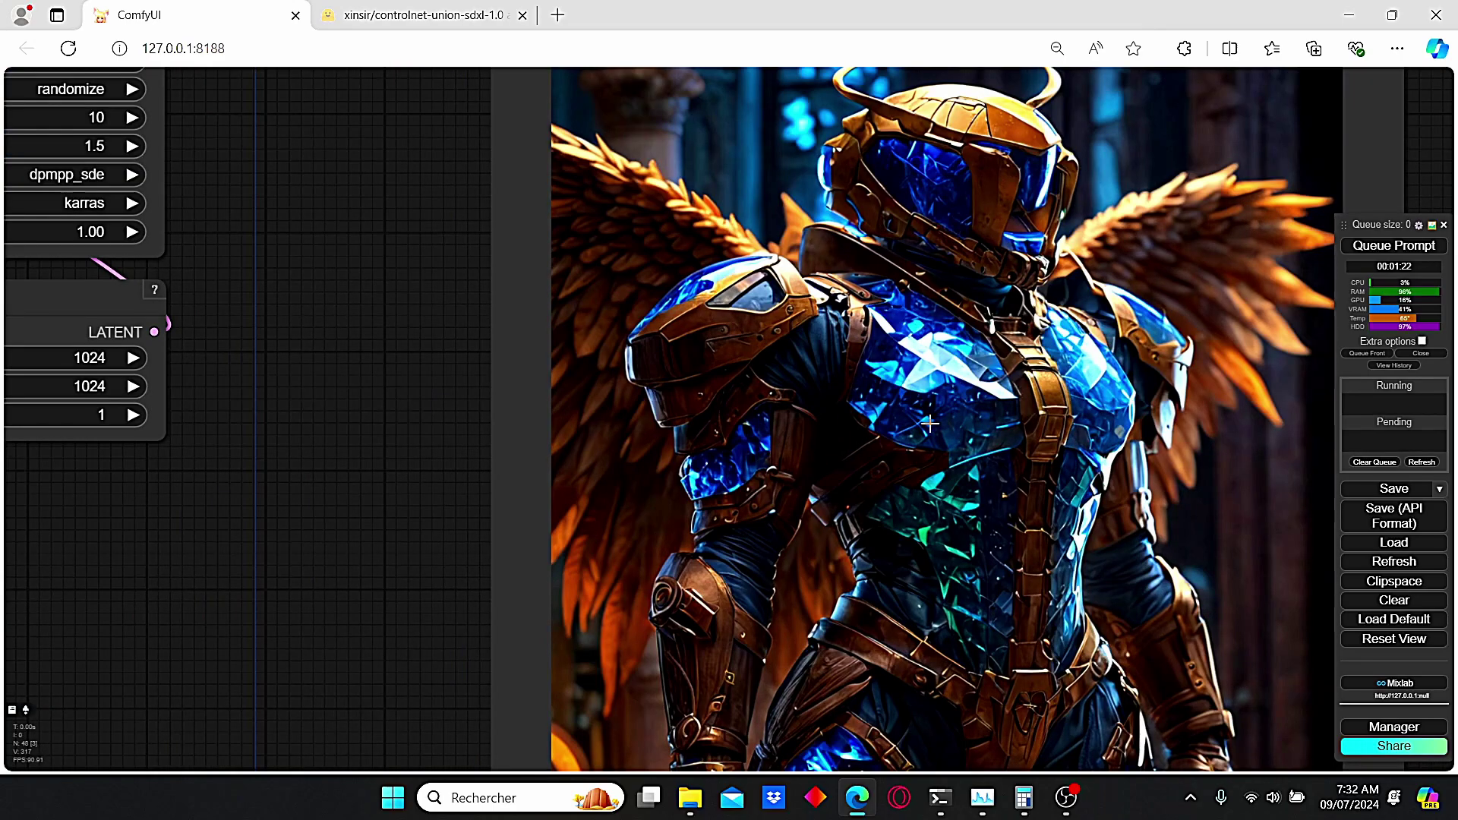
pyautogui.scroll(-1, 945, 319)
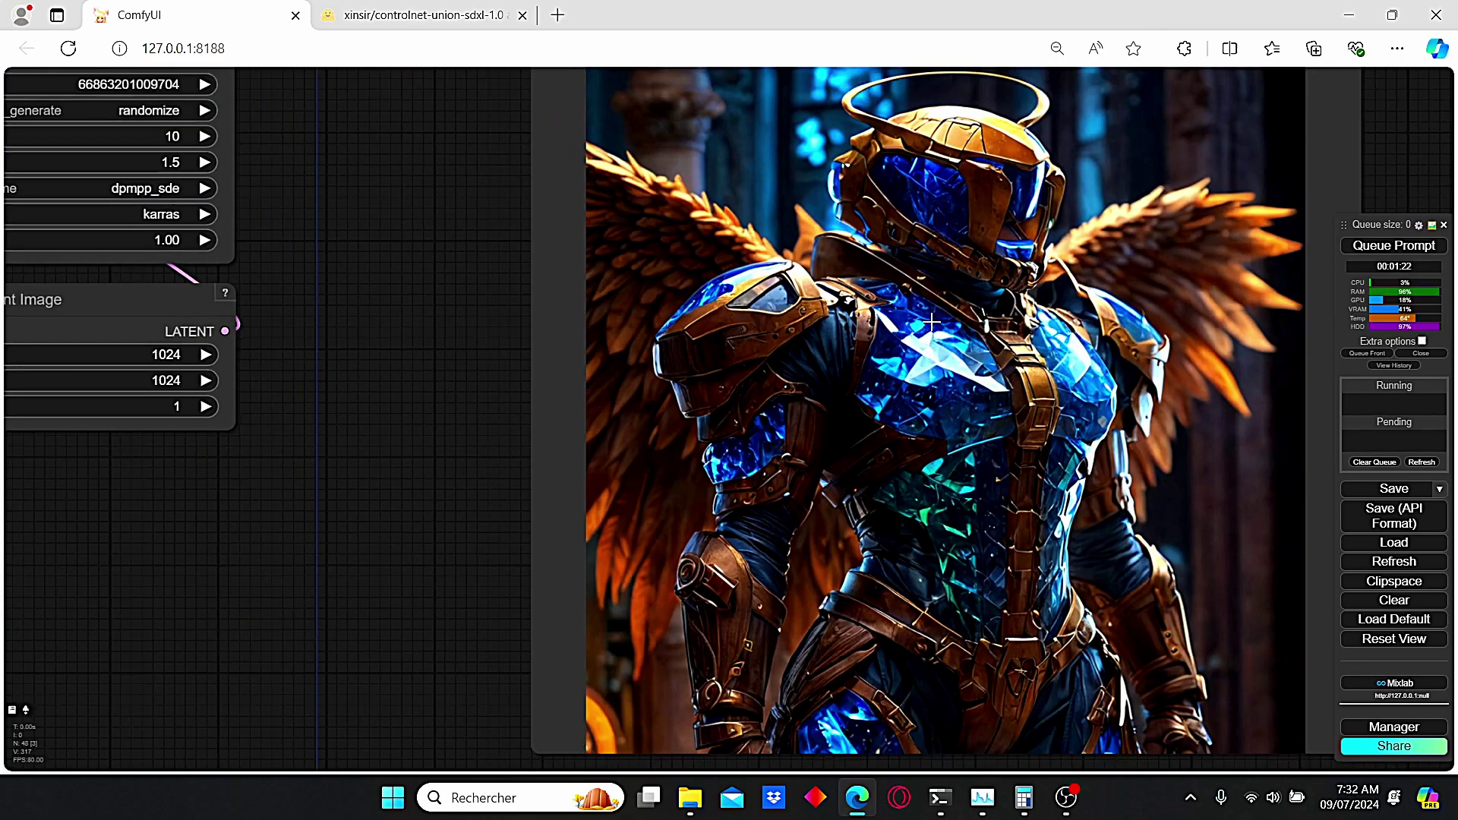
pyautogui.scroll(-1, 945, 319)
pyautogui.scroll(-1, 1009, 344)
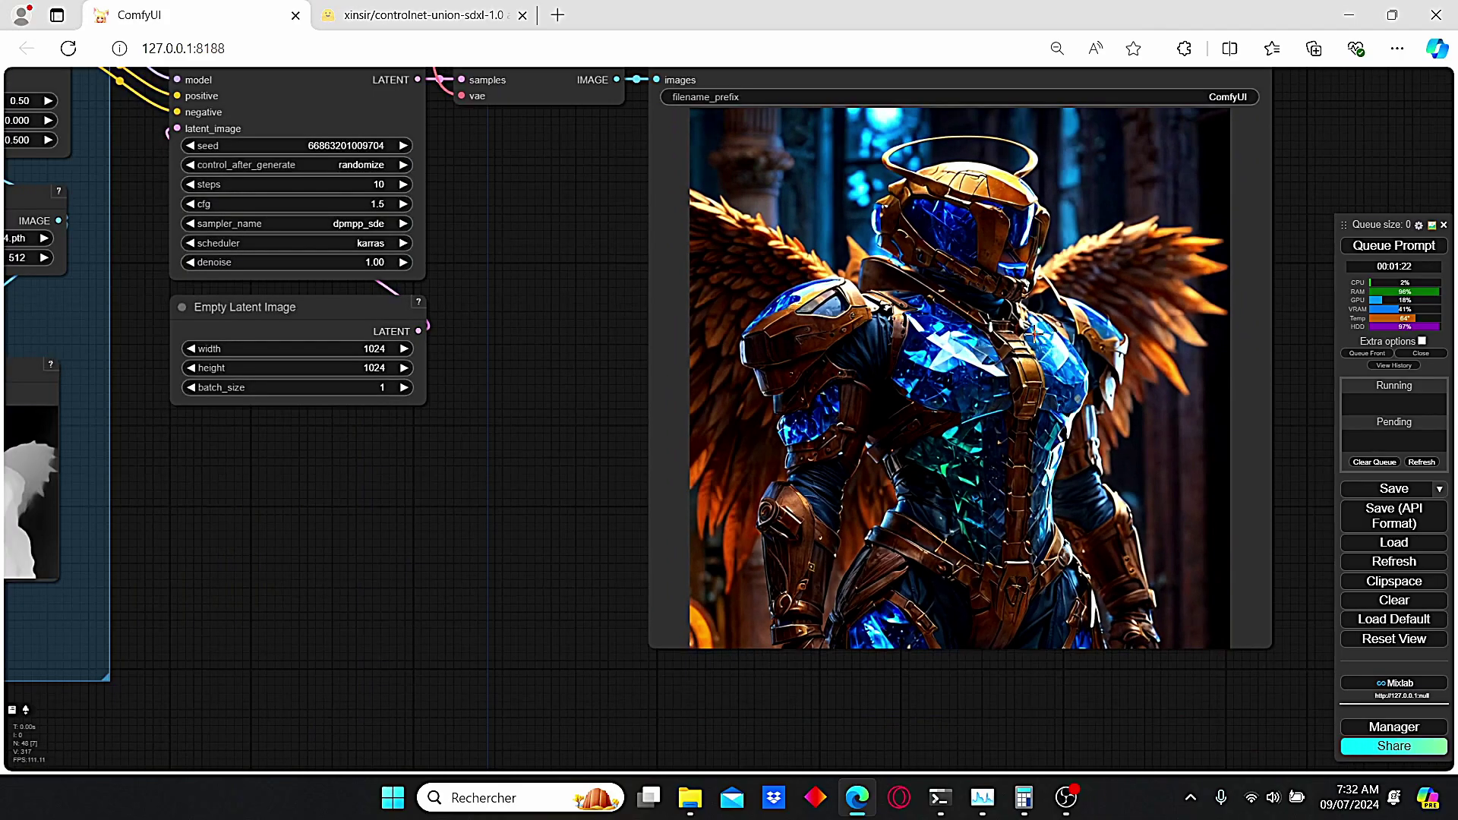
pyautogui.scroll(3, 968, 336)
pyautogui.scroll(2, 917, 324)
pyautogui.scroll(-3, 917, 327)
pyautogui.scroll(3, 906, 263)
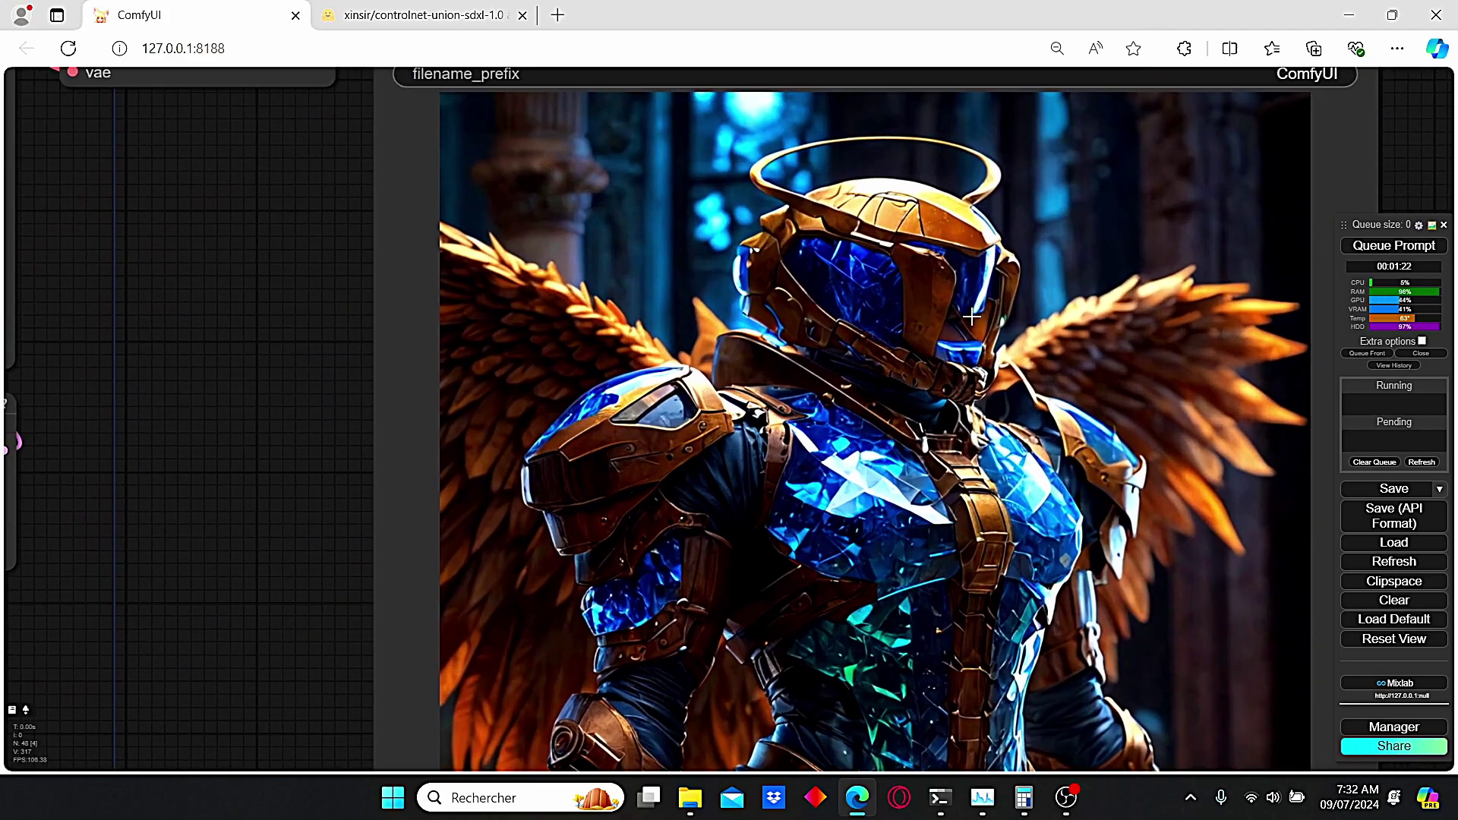
pyautogui.scroll(-1, 980, 304)
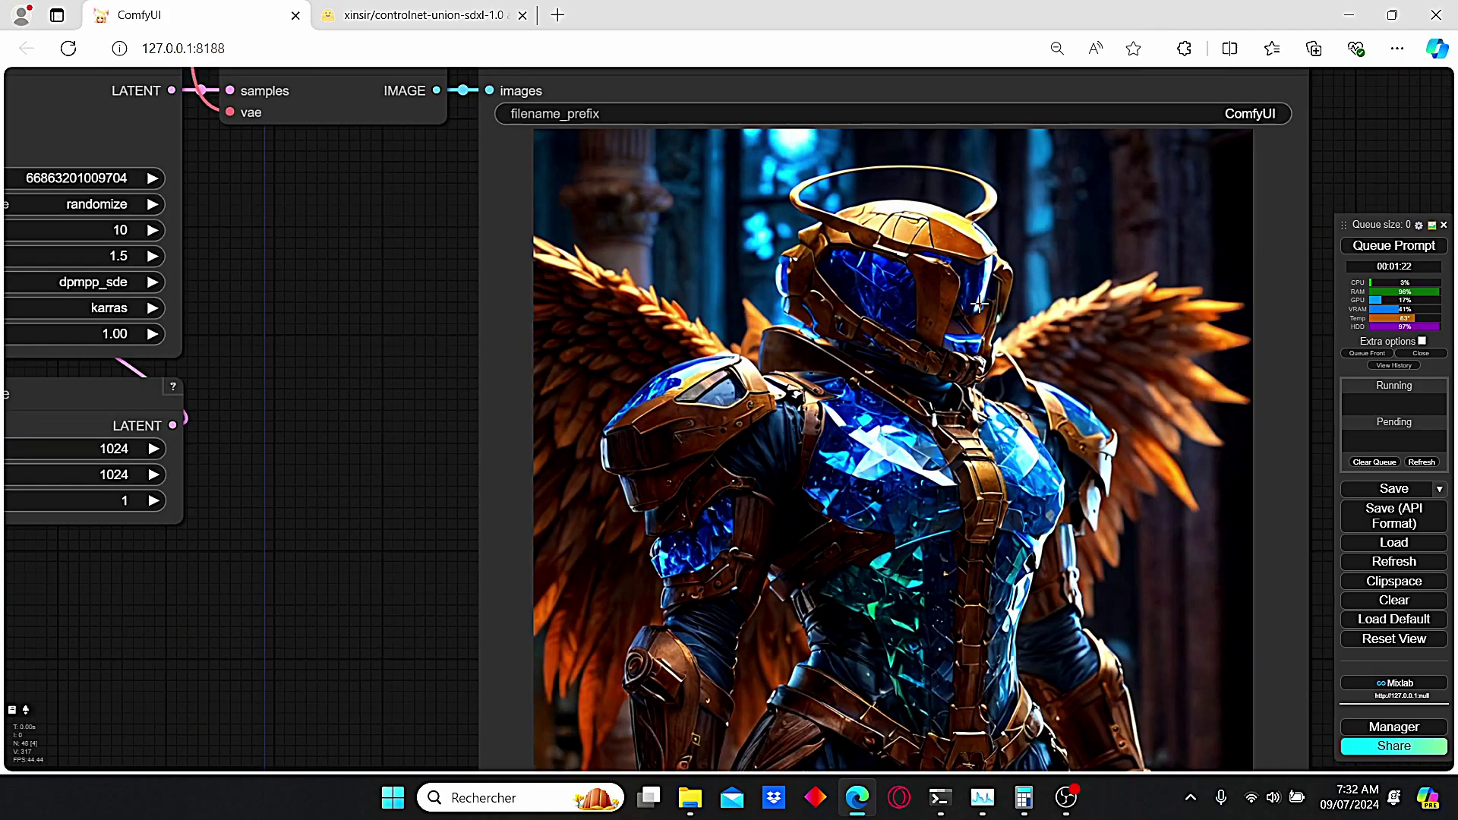
pyautogui.scroll(-2, 875, 302)
pyautogui.scroll(-2, 720, 332)
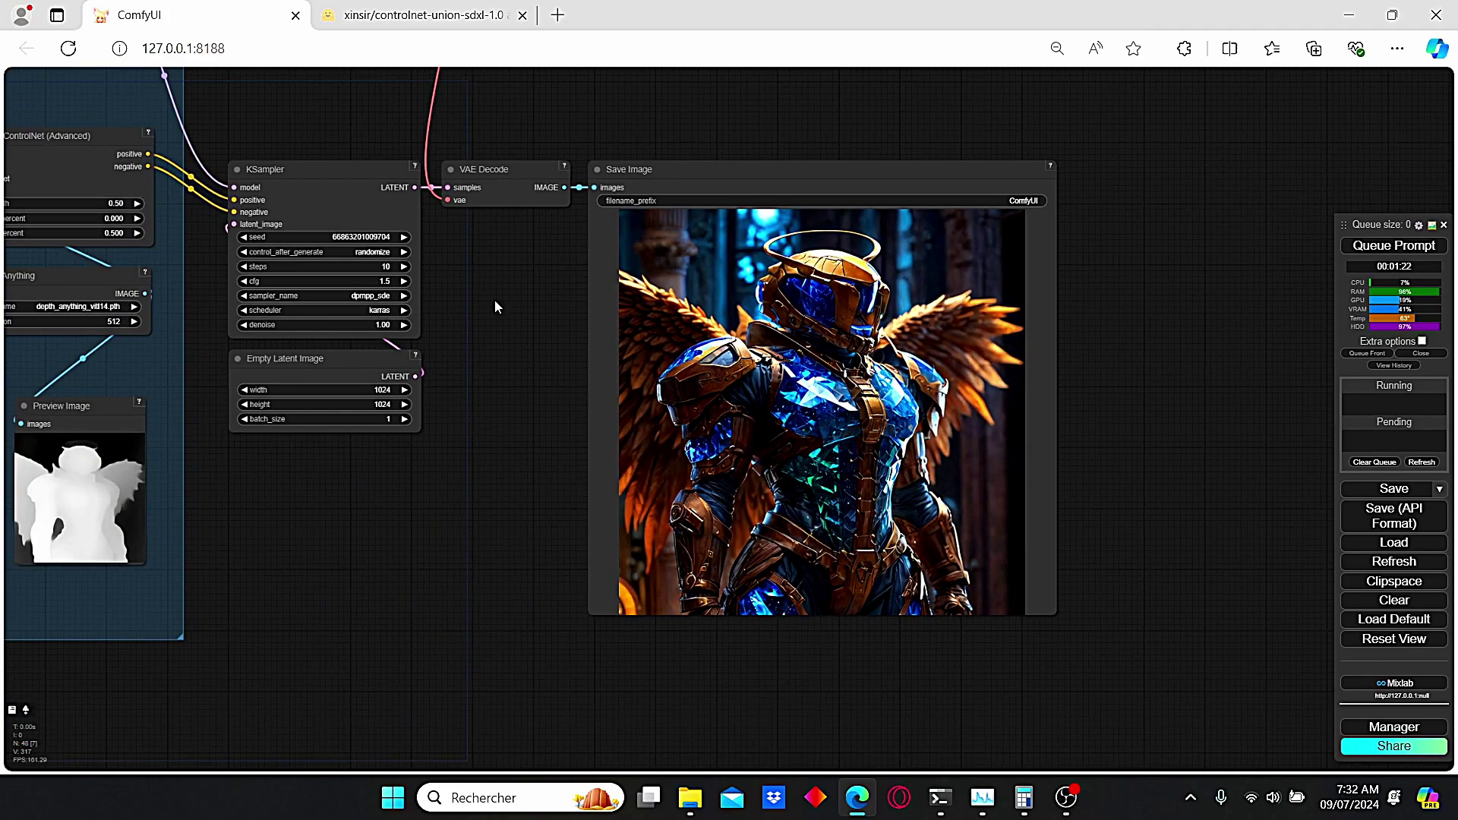
# - Clear the IPAdapter Advanced weight value of 0.8 for re-entry
pyautogui.moveTo(495, 300); pyautogui.dragTo(769, 566)
pyautogui.scroll(2, 982, 311)
pyautogui.scroll(2, 982, 307)
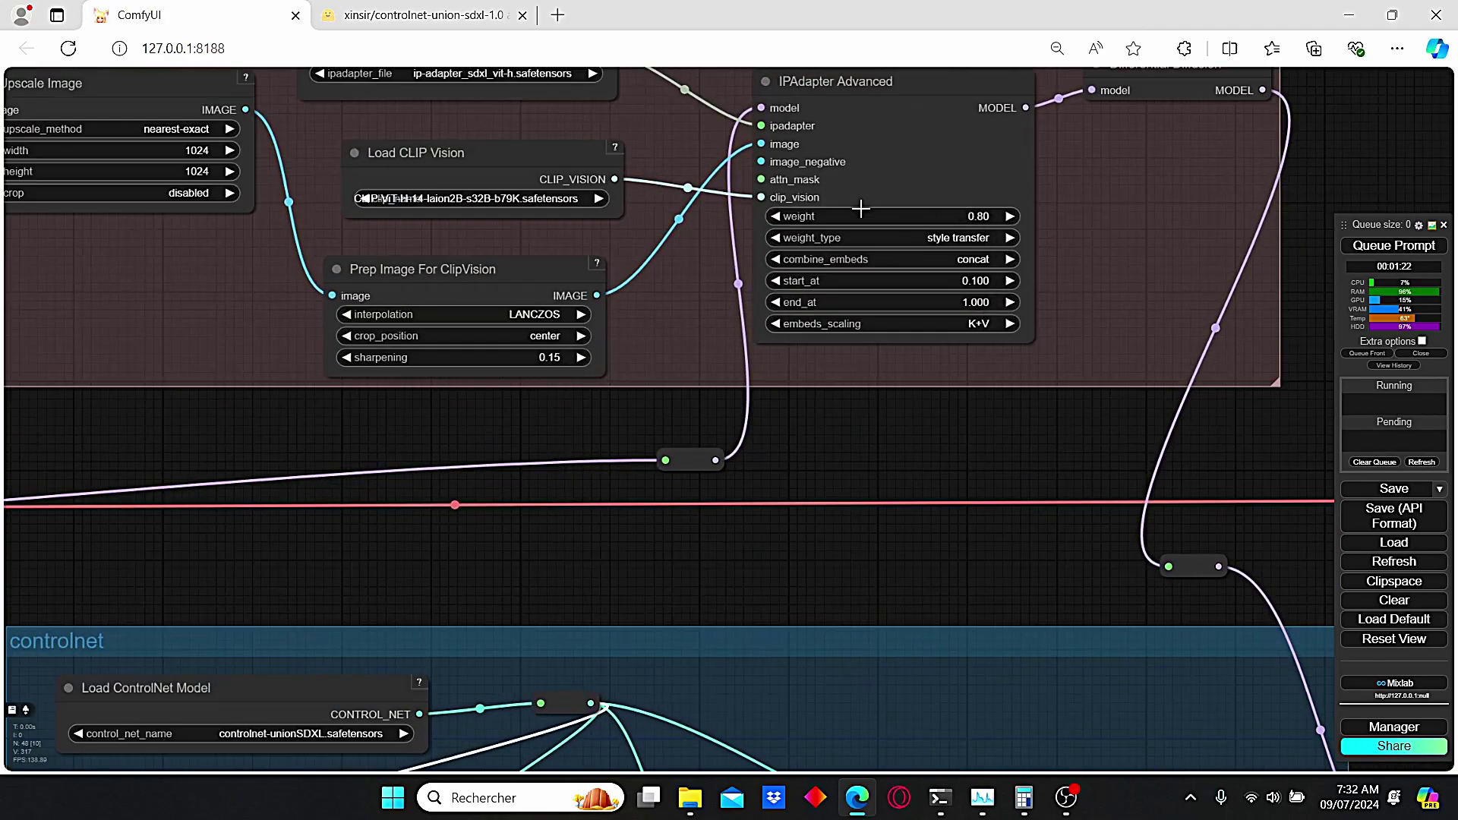
pyautogui.scroll(-1, 1171, 268)
pyautogui.click(798, 312)
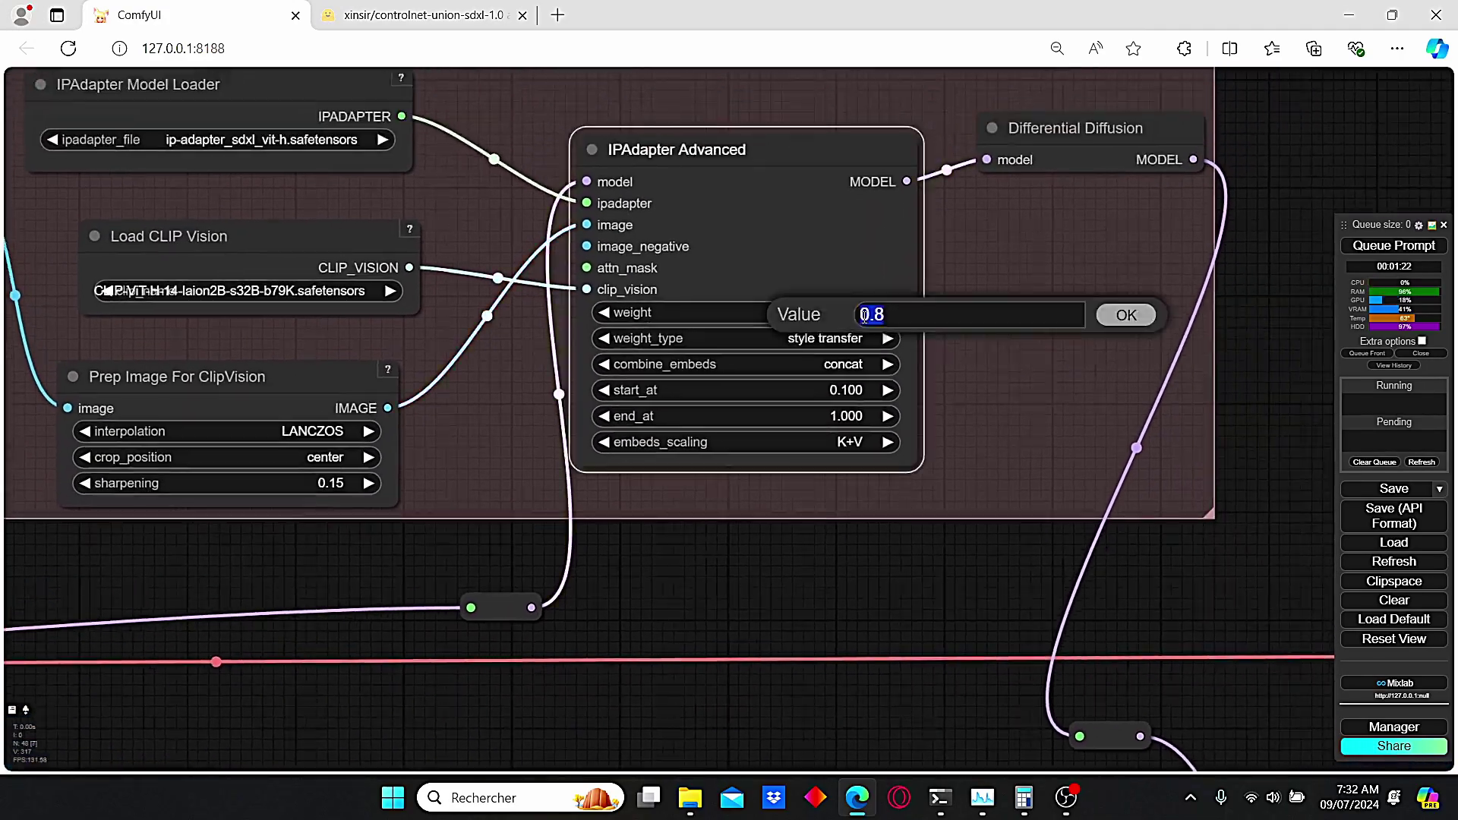
pyautogui.press('BackSpace')
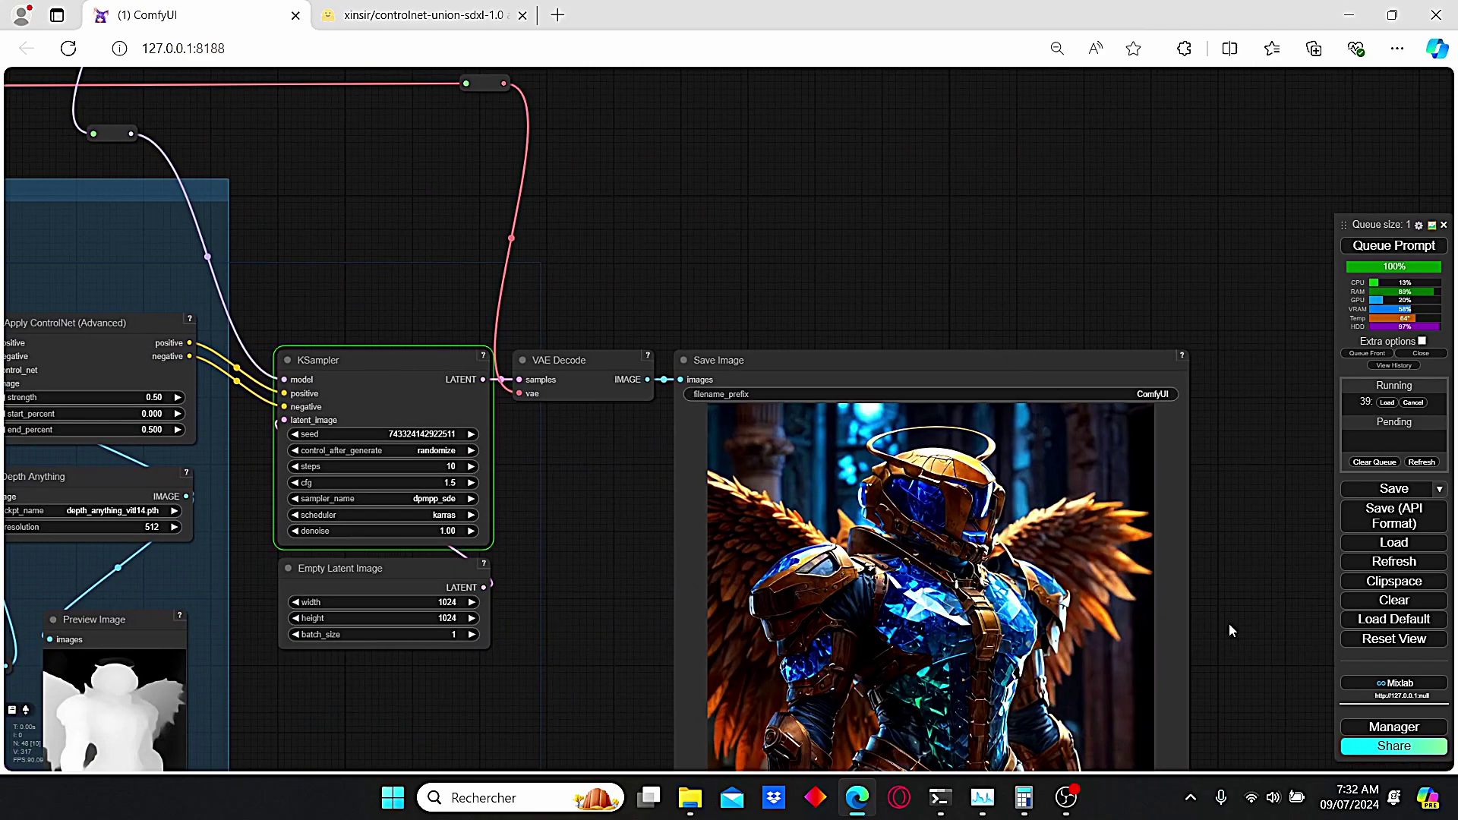
# - Bring the sampler and Save Image preview into view to see the darker angel
pyautogui.moveTo(1229, 624); pyautogui.dragTo(1022, 449)
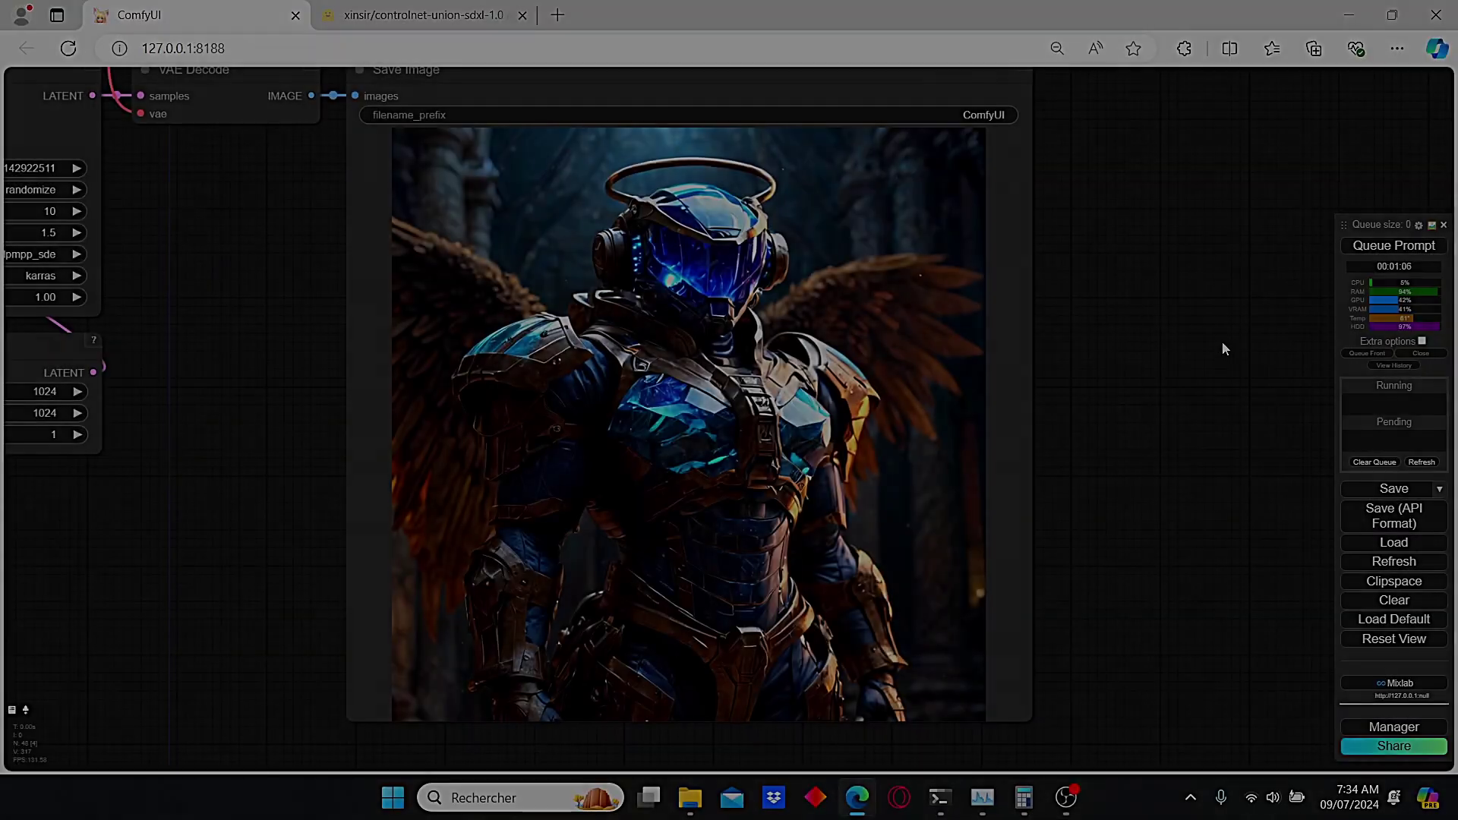
pyautogui.scroll(2, 836, 313)
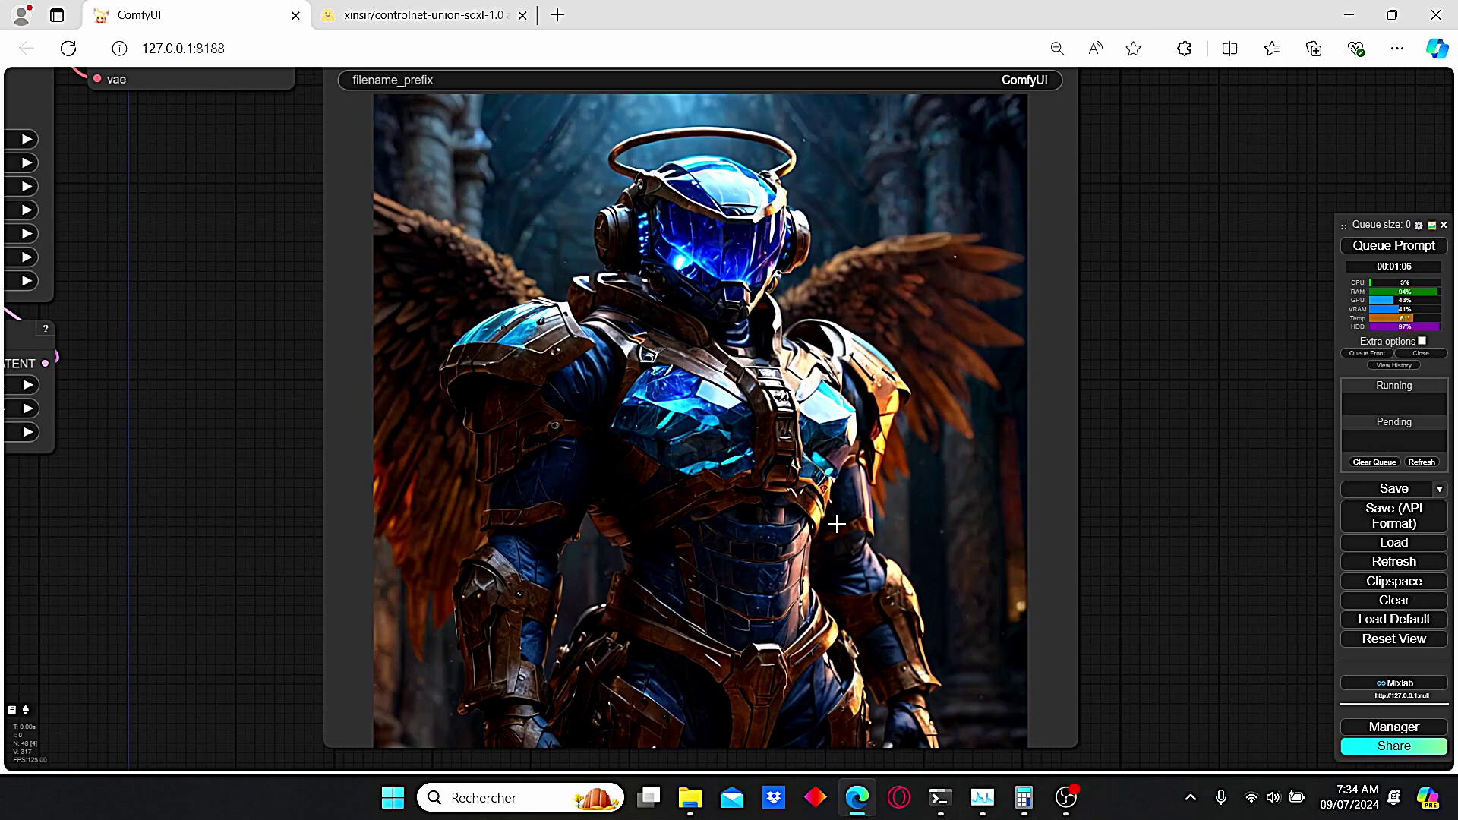
pyautogui.scroll(-2, 835, 524)
pyautogui.scroll(-1, 1020, 436)
pyautogui.scroll(1, 922, 448)
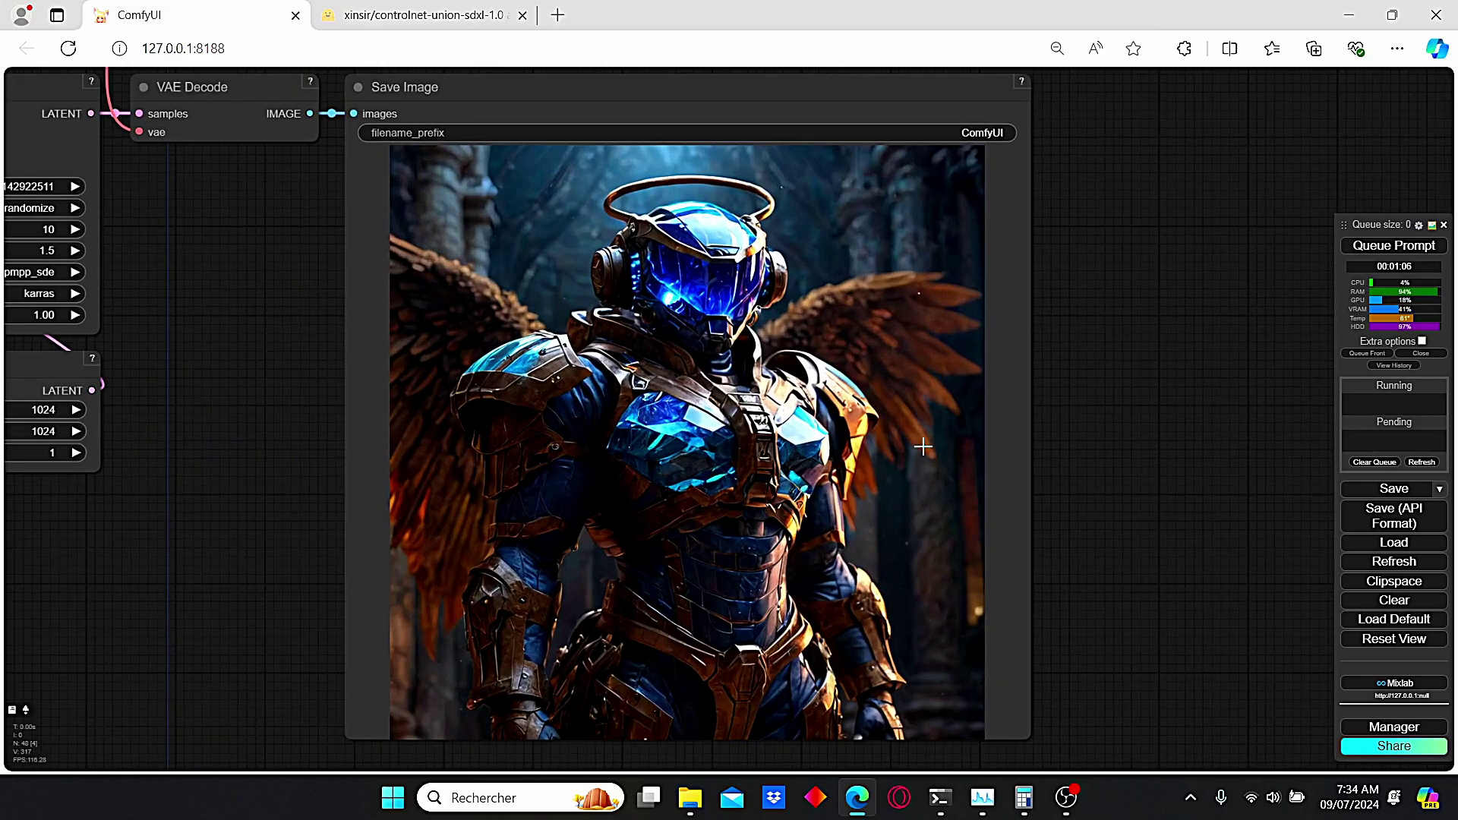
pyautogui.scroll(-3, 748, 395)
pyautogui.scroll(-2, 869, 138)
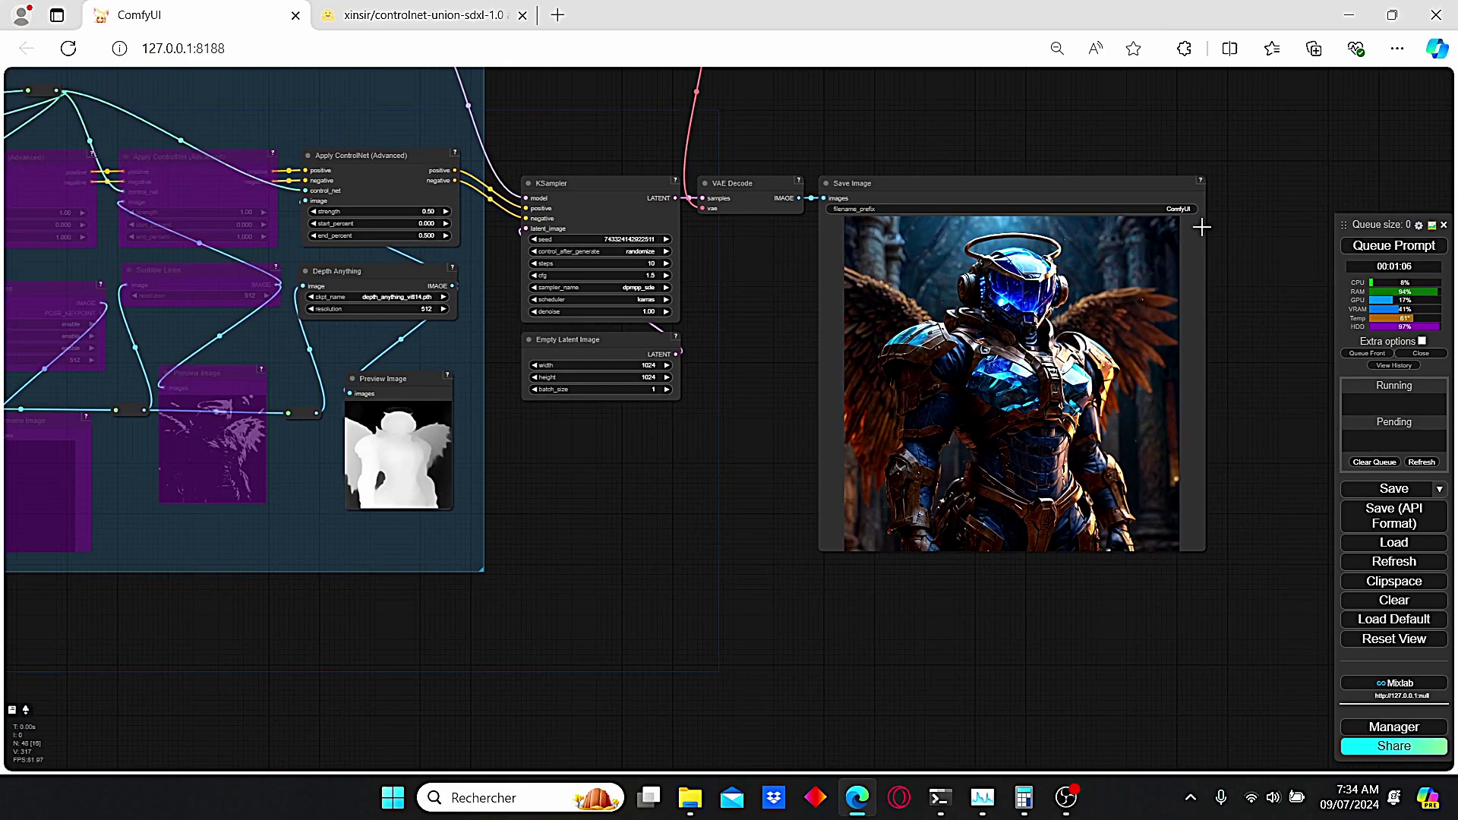
pyautogui.scroll(5, 1204, 225)
pyautogui.scroll(-2, 1117, 533)
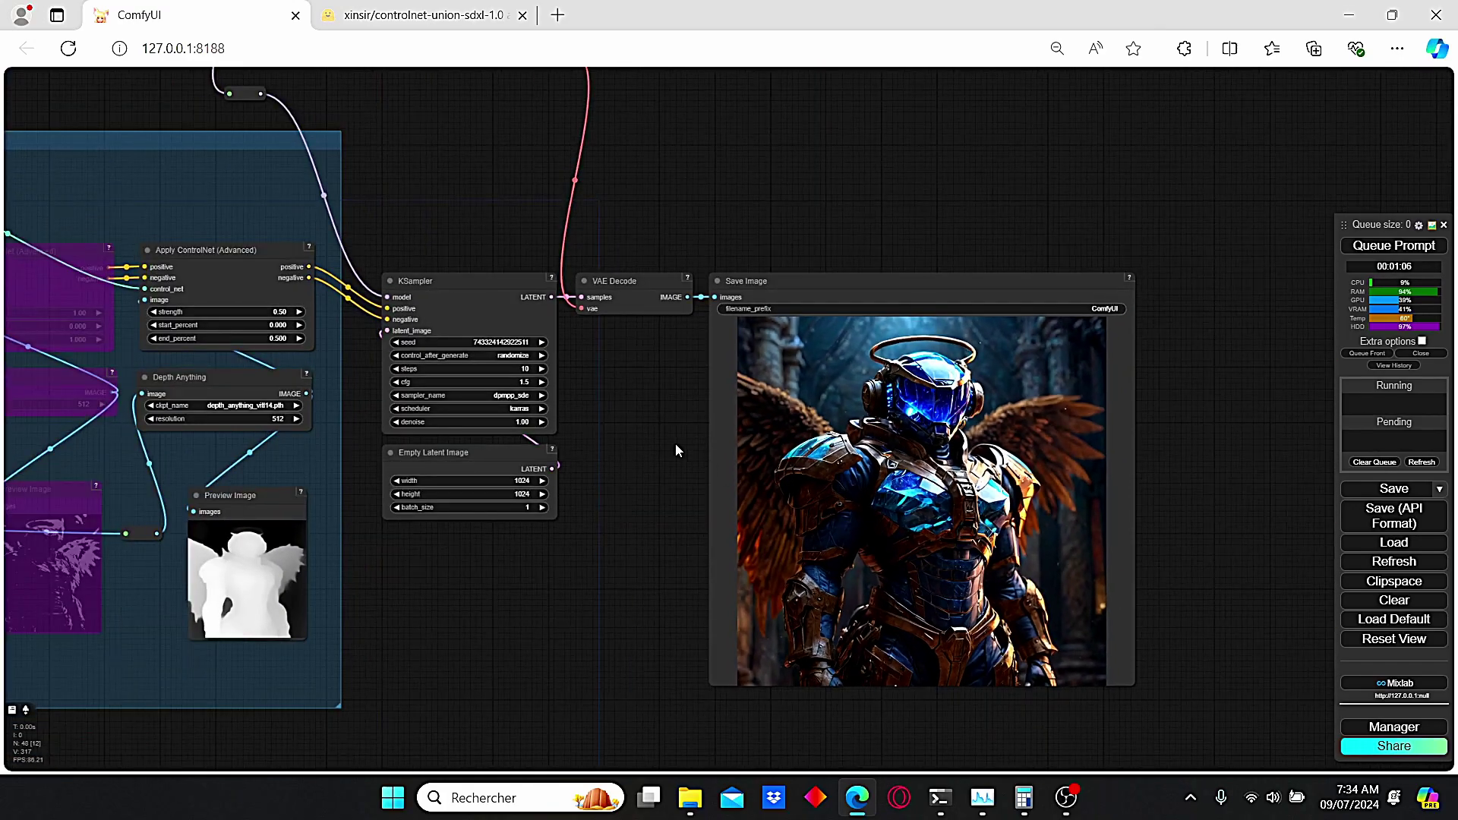
# - Connect the golden egg Load Image output to the IPA style-reference reroute
pyautogui.moveTo(676, 449); pyautogui.dragTo(1088, 513)
pyautogui.scroll(-1, 1088, 512)
pyautogui.scroll(2, 1034, 397)
pyautogui.moveTo(489, 278); pyautogui.dragTo(1321, 484)
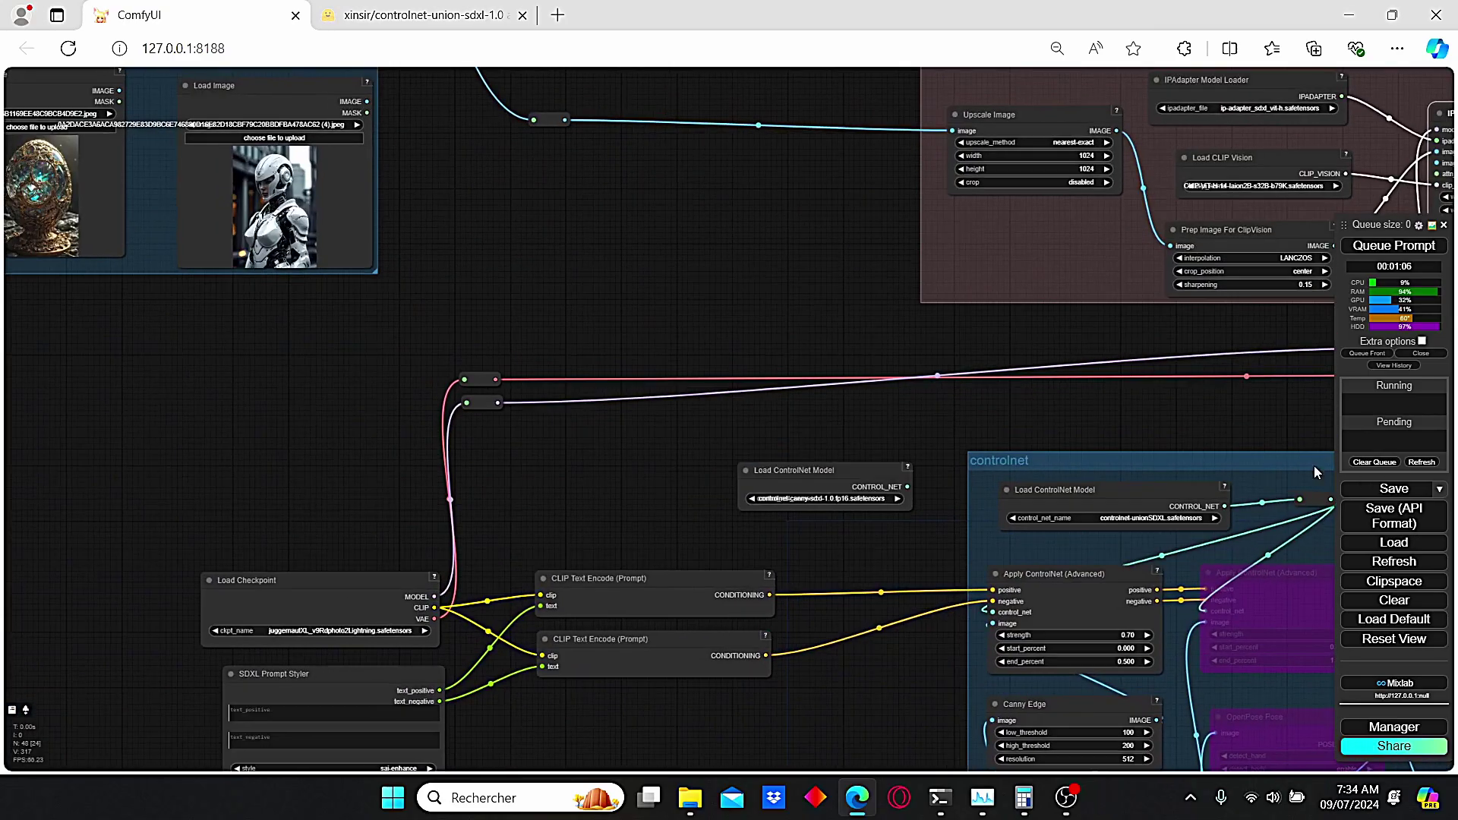
pyautogui.moveTo(154, 394); pyautogui.dragTo(469, 582)
pyautogui.scroll(3, 411, 421)
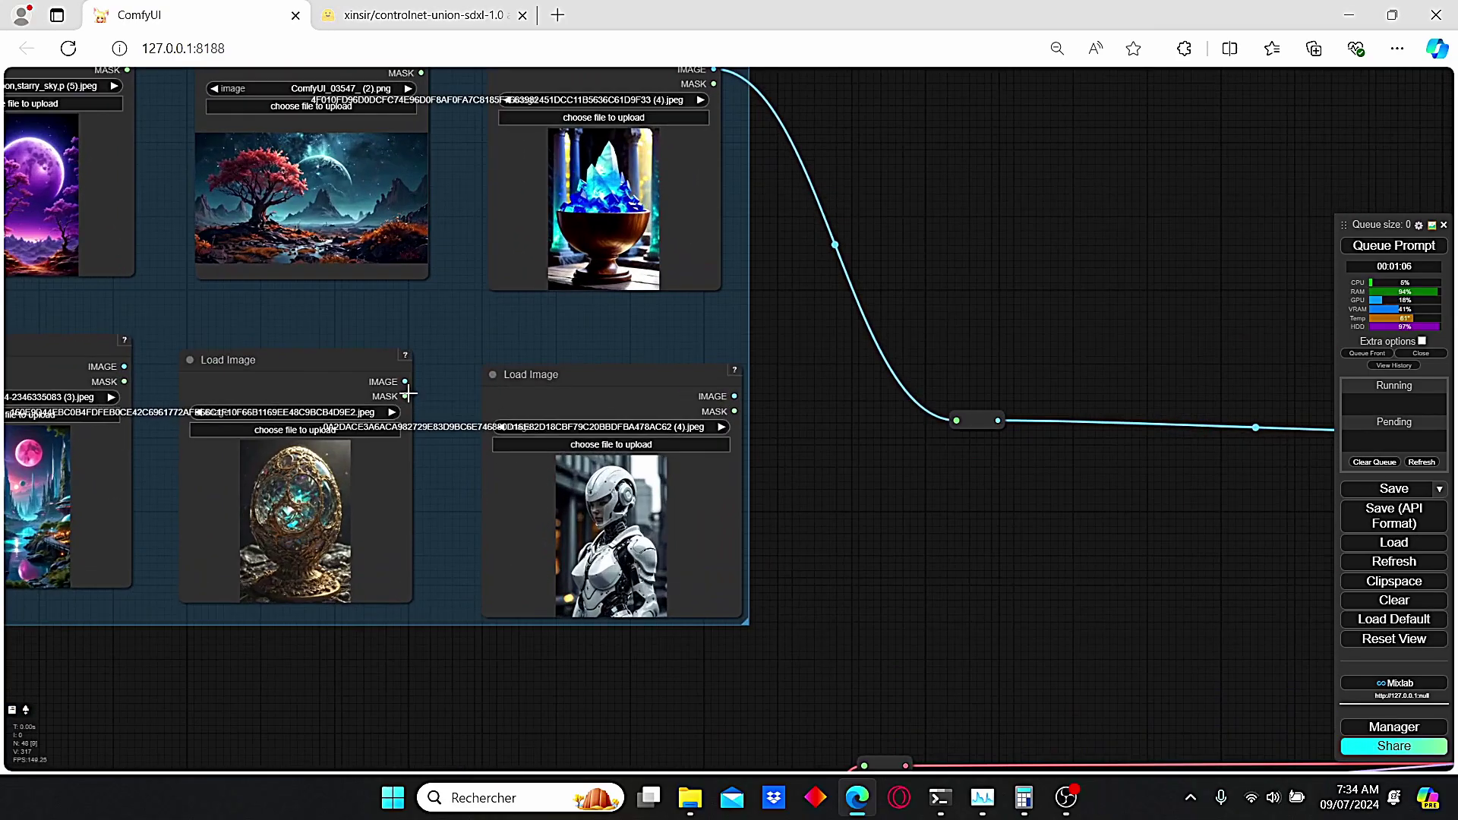
pyautogui.moveTo(404, 382)
pyautogui.mouseDown()
pyautogui.moveTo(946, 438)
pyautogui.moveTo(962, 421)
pyautogui.mouseUp()
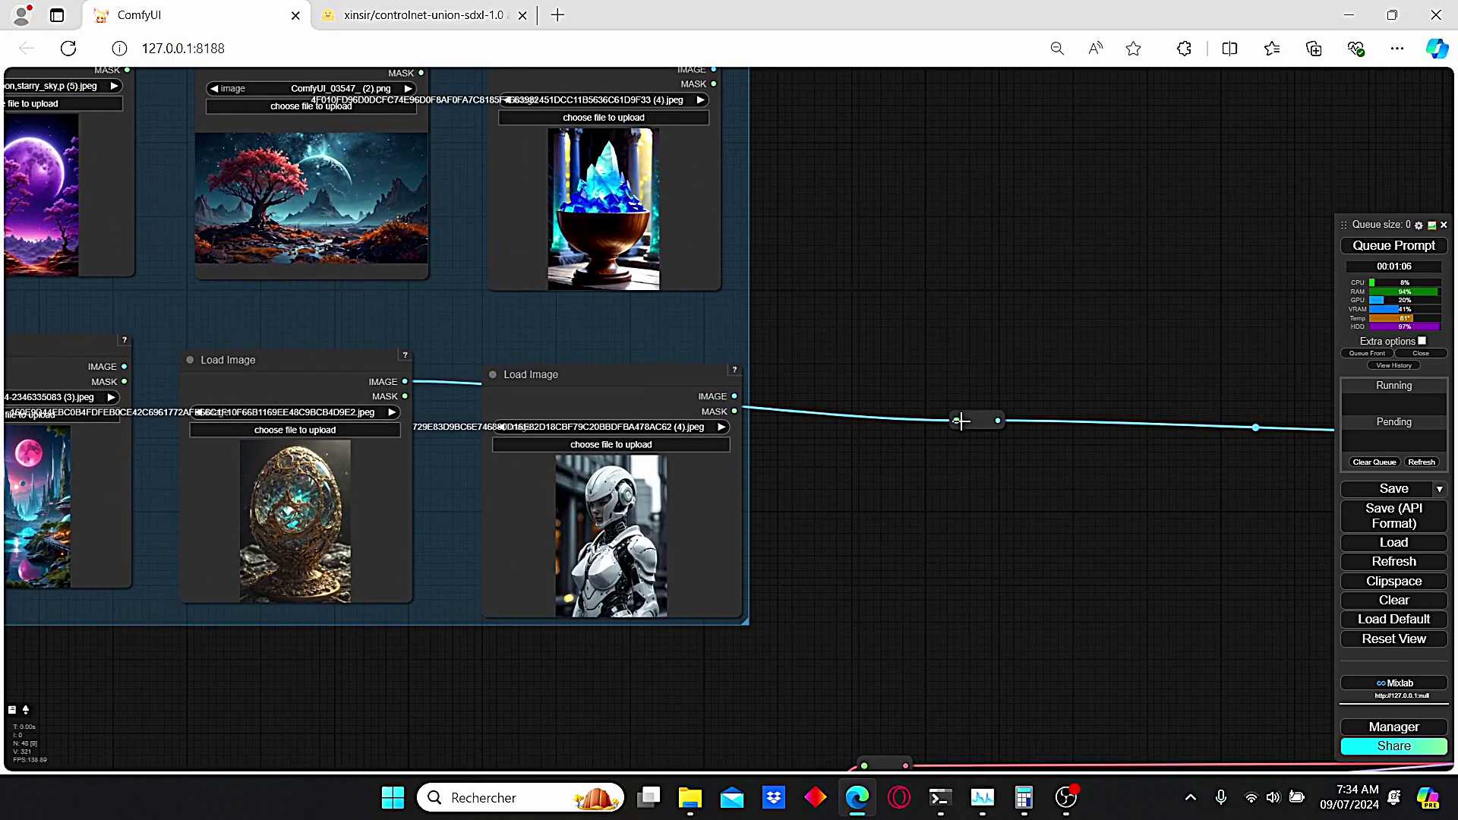
pyautogui.scroll(-5, 1036, 509)
pyautogui.scroll(-3, 884, 472)
pyautogui.moveTo(884, 473); pyautogui.dragTo(106, 273)
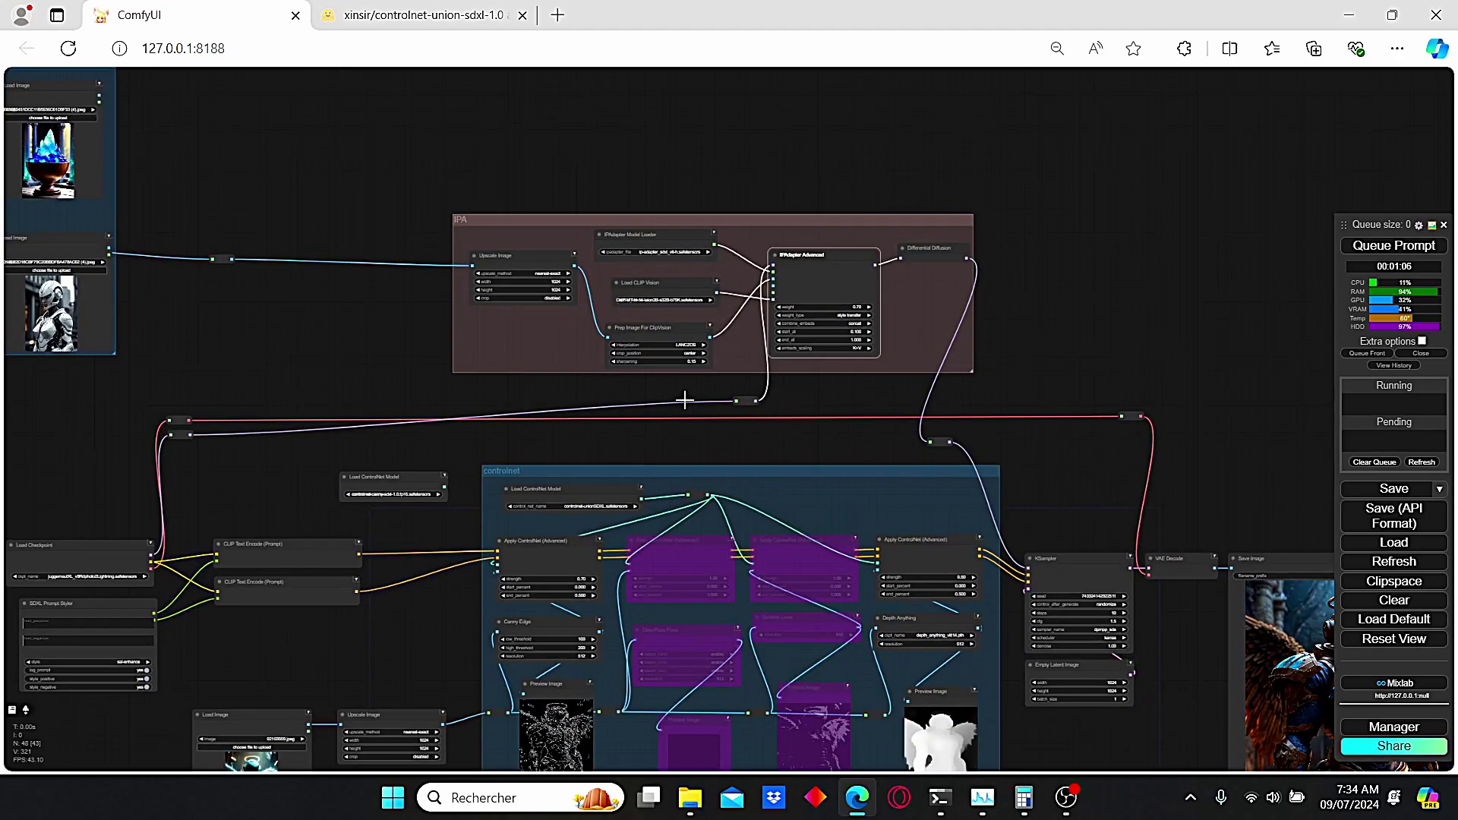
pyautogui.scroll(4, 1127, 500)
pyautogui.scroll(-2, 989, 477)
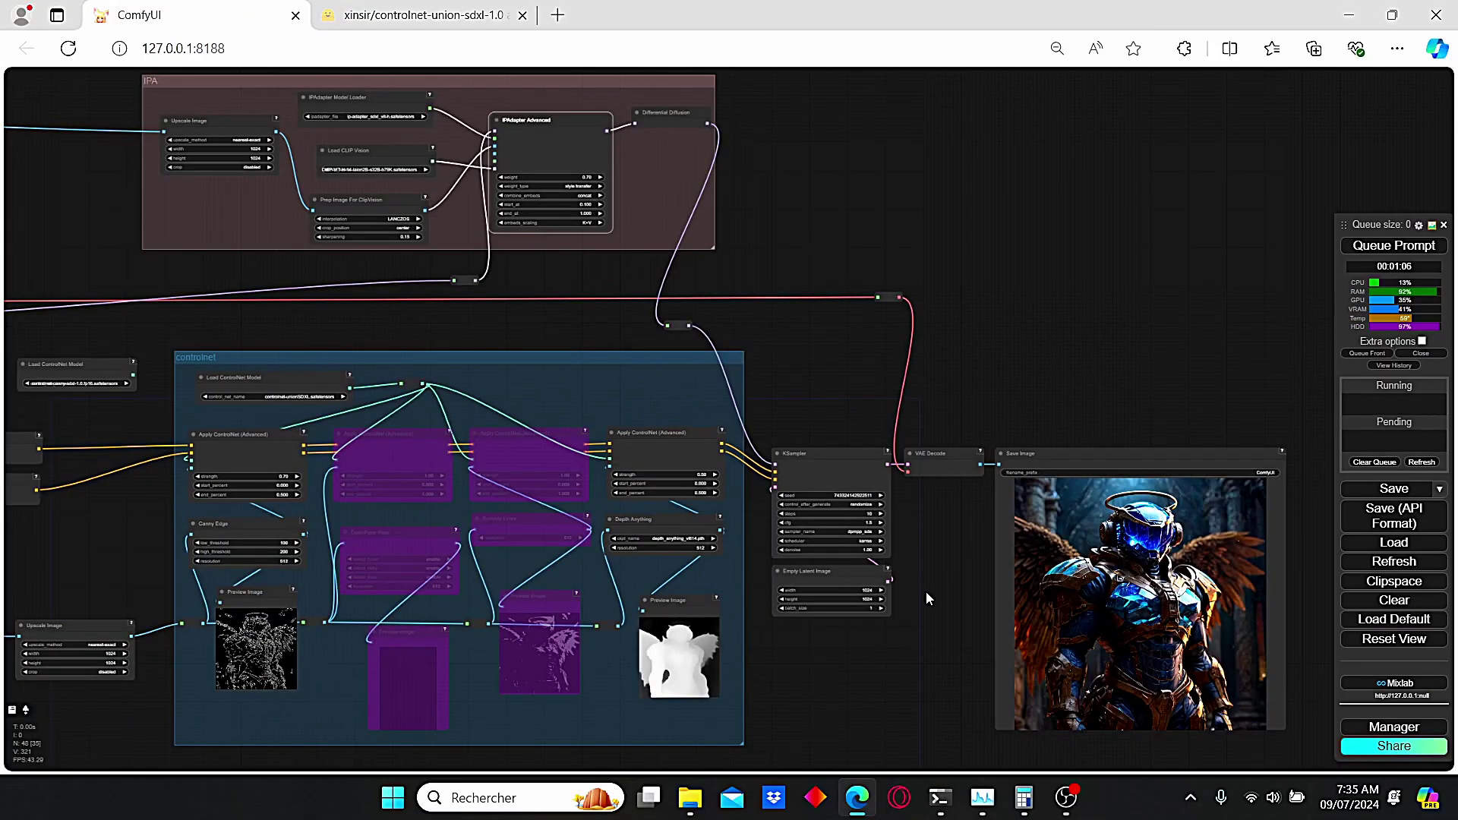
pyautogui.scroll(1, 952, 642)
pyautogui.moveTo(938, 688); pyautogui.dragTo(914, 541)
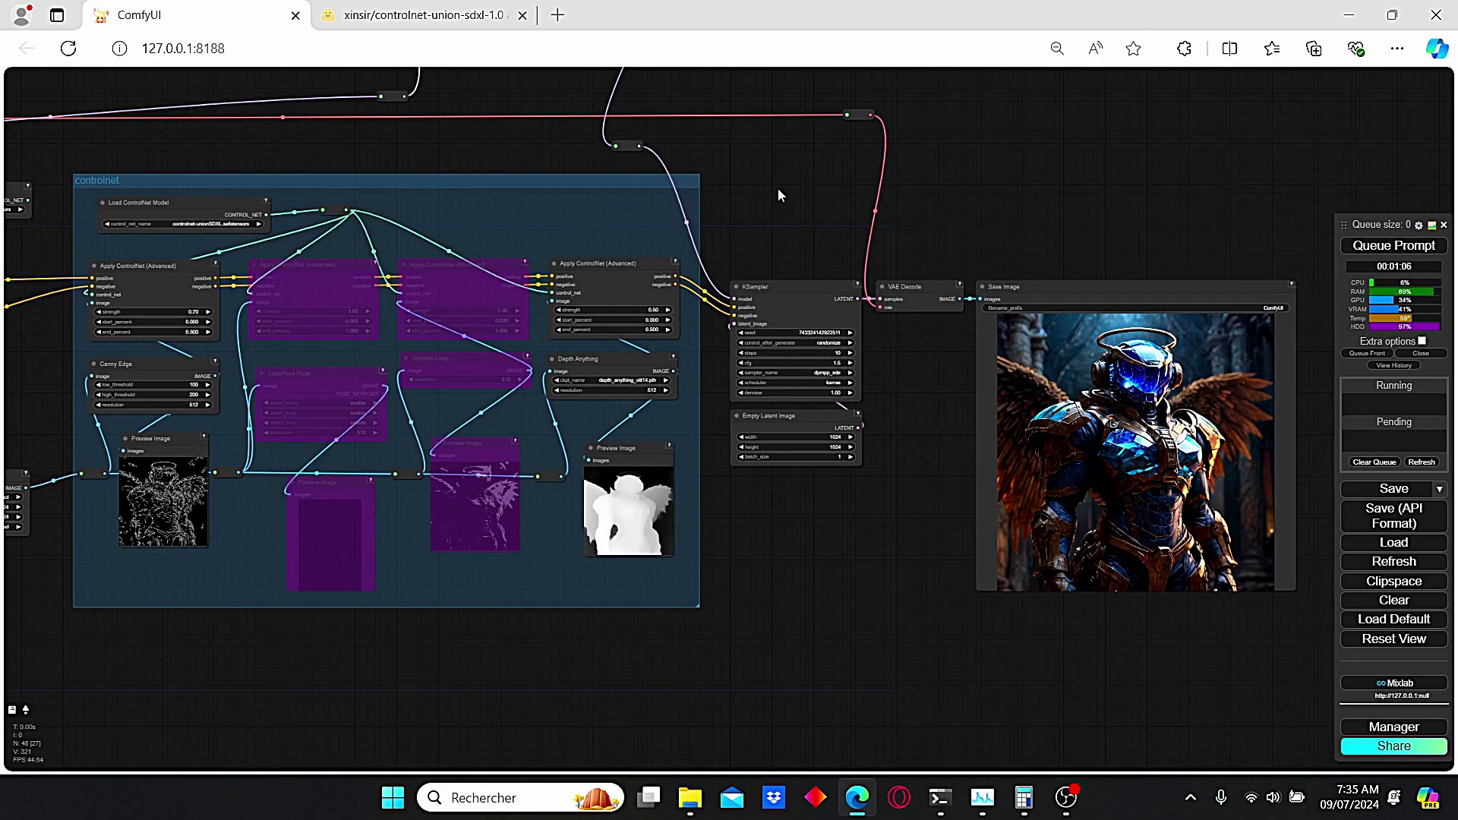
pyautogui.moveTo(643, 240); pyautogui.dragTo(836, 242)
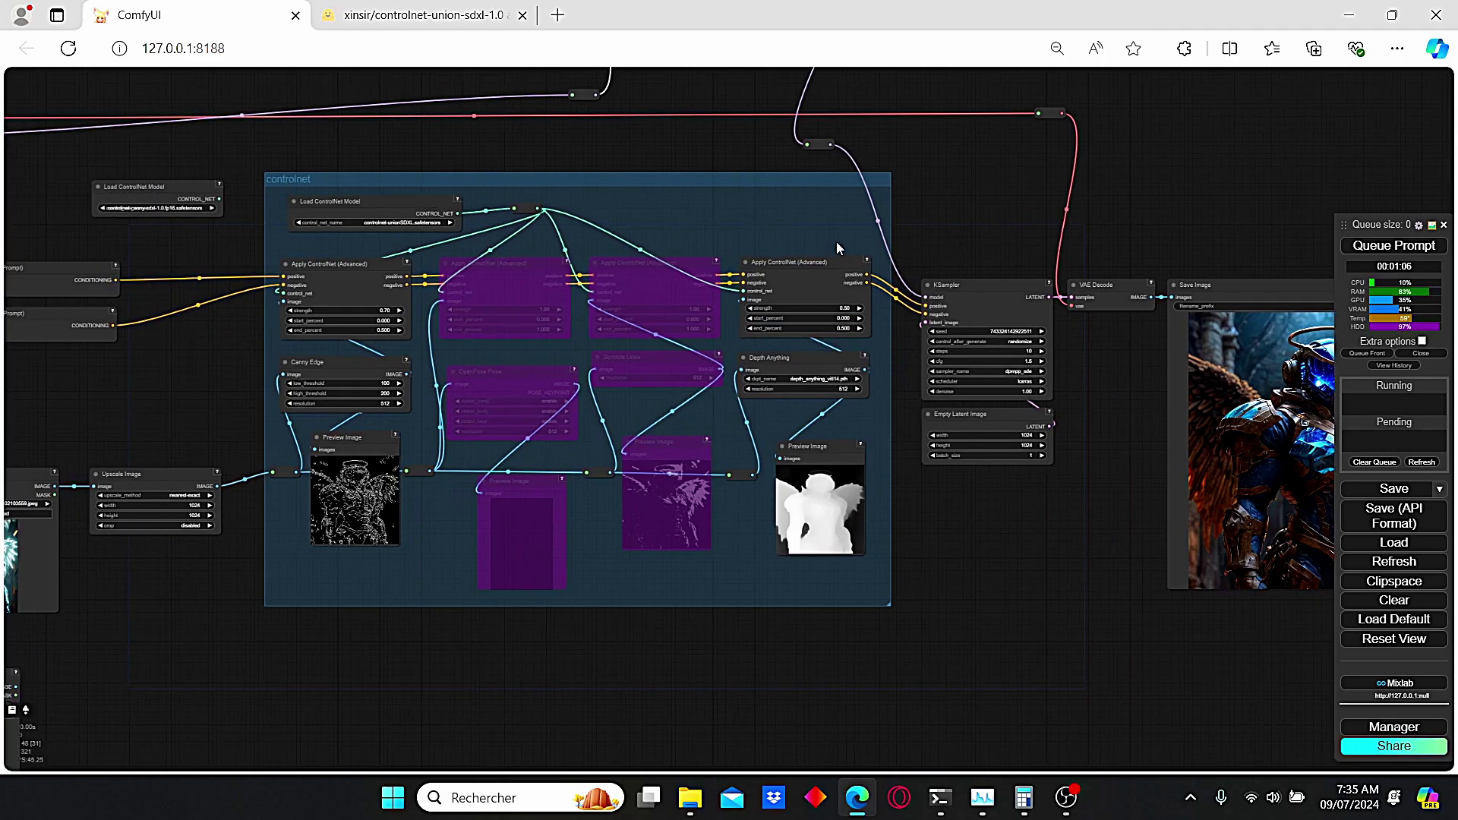
pyautogui.scroll(2, 836, 242)
pyautogui.moveTo(579, 208); pyautogui.dragTo(769, 214)
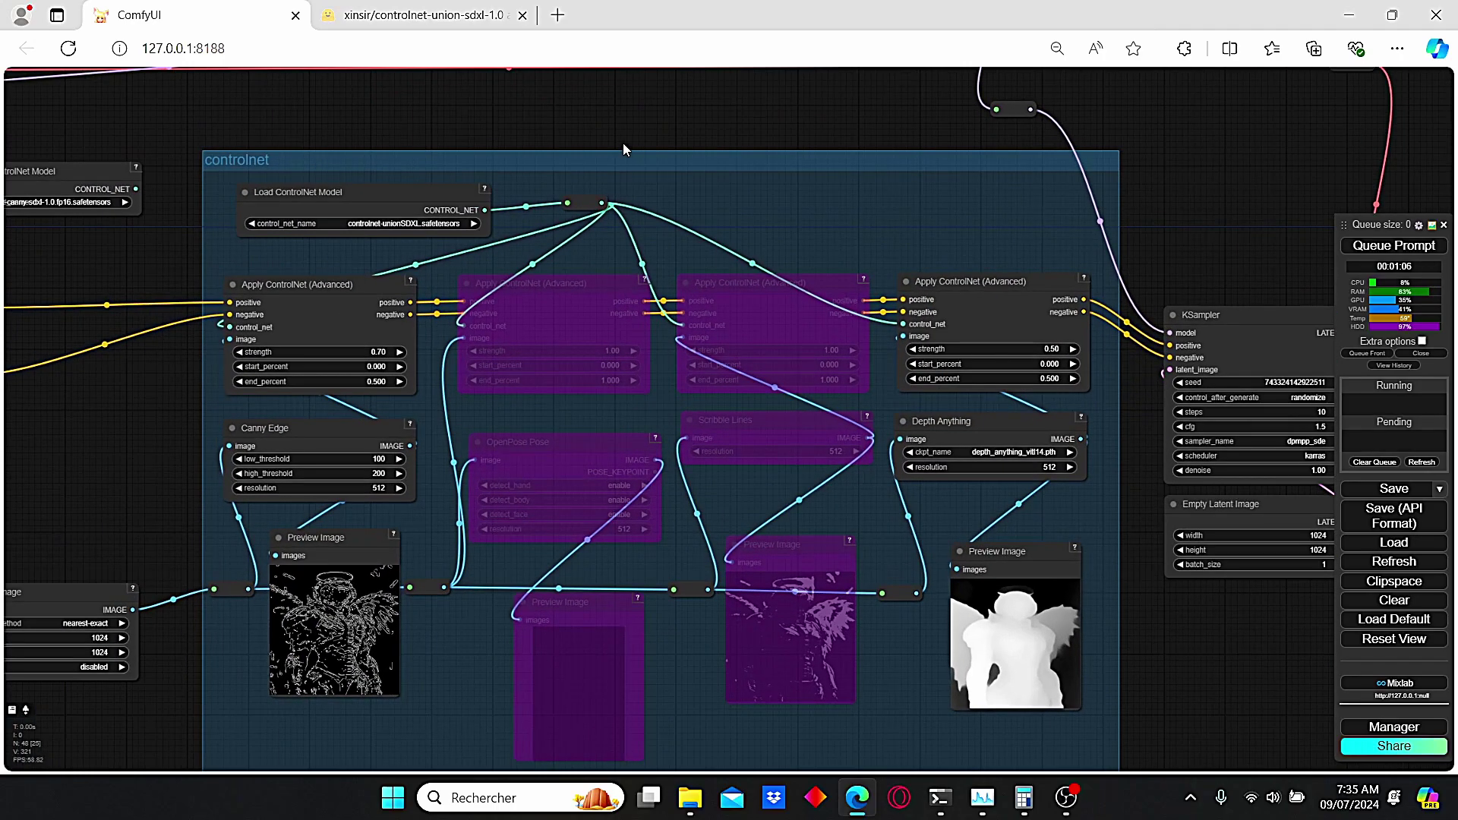